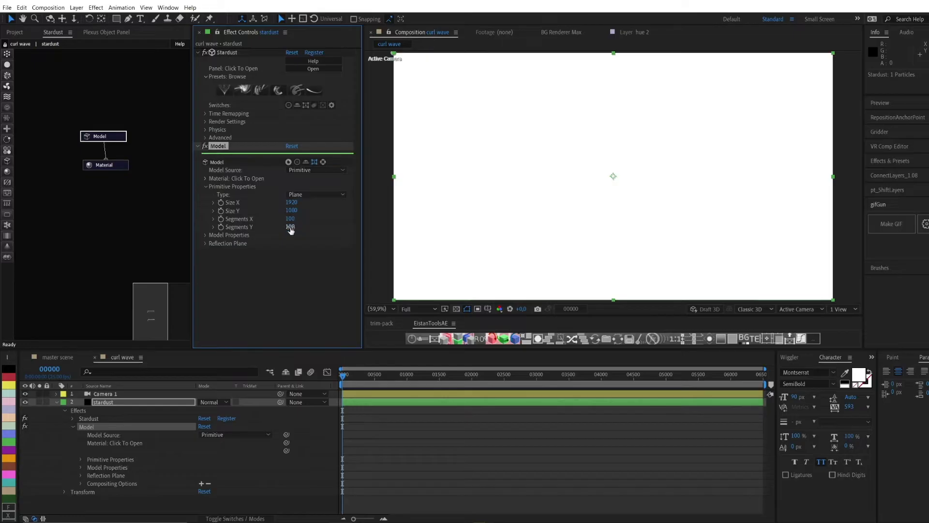
- Rotate the plane model to 90° on Angle X and make it double-sided
click(205, 235)
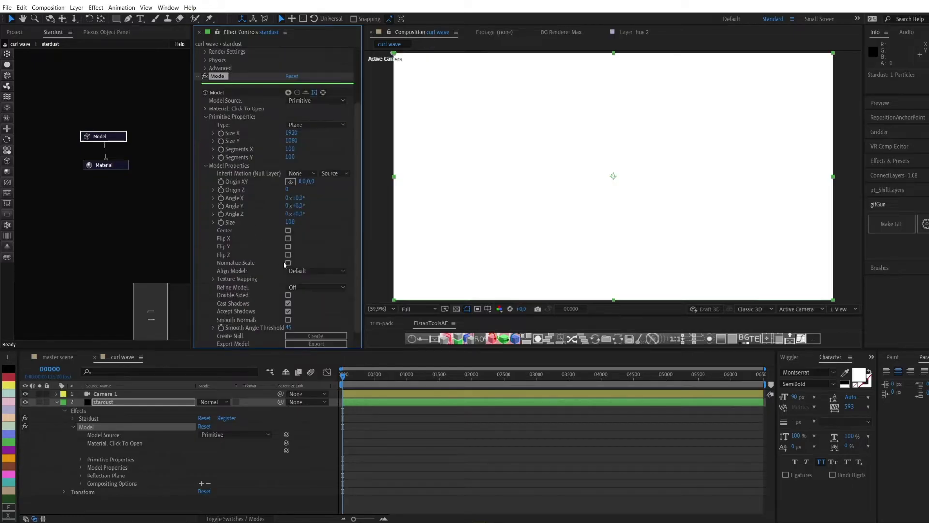
click(297, 198)
text(90)
key(Return)
key(c)
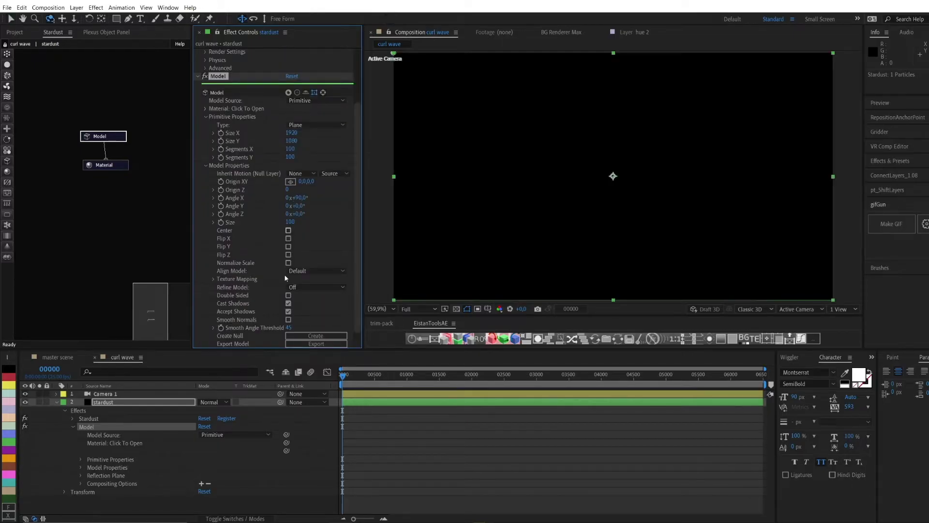
click(288, 295)
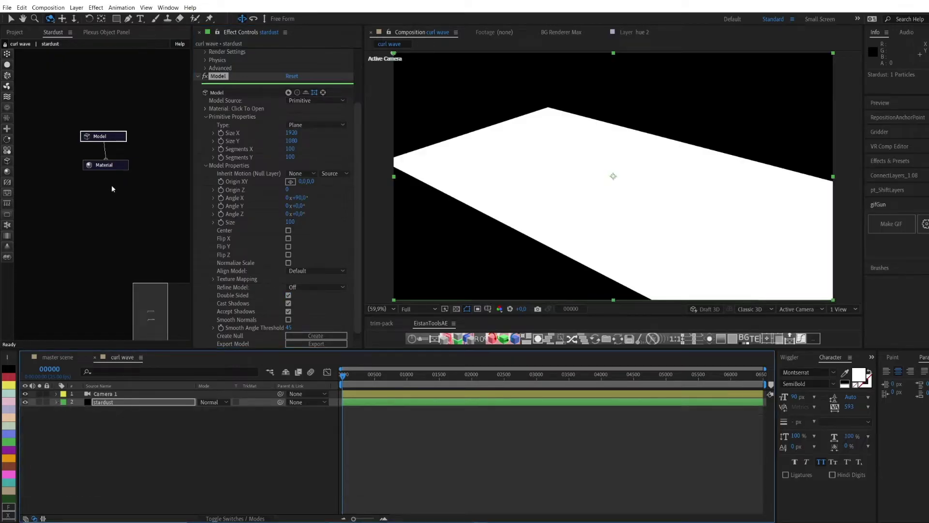
- Add a Deform node connected to the Model node and rename it noise
click(104, 164)
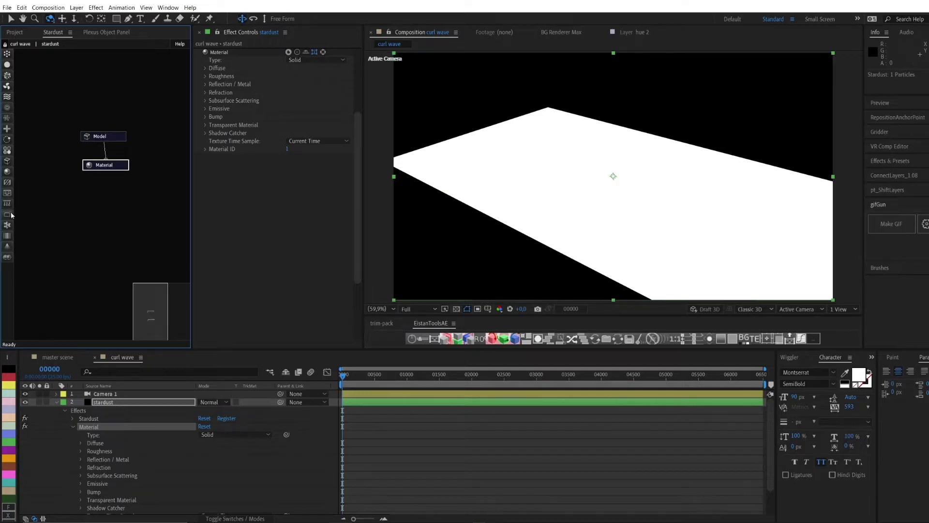
drag(7, 182, 95, 136)
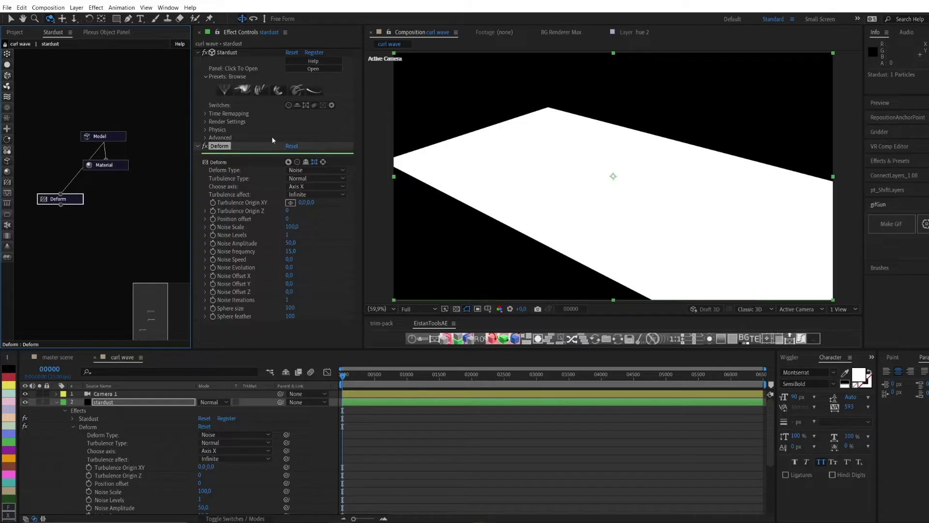
click(219, 146)
key(Return)
text(noise)
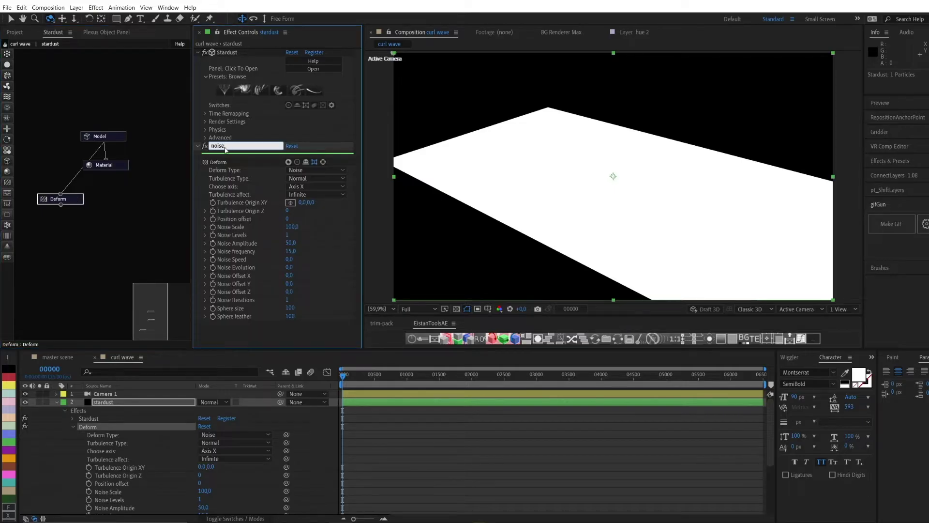
key(Return)
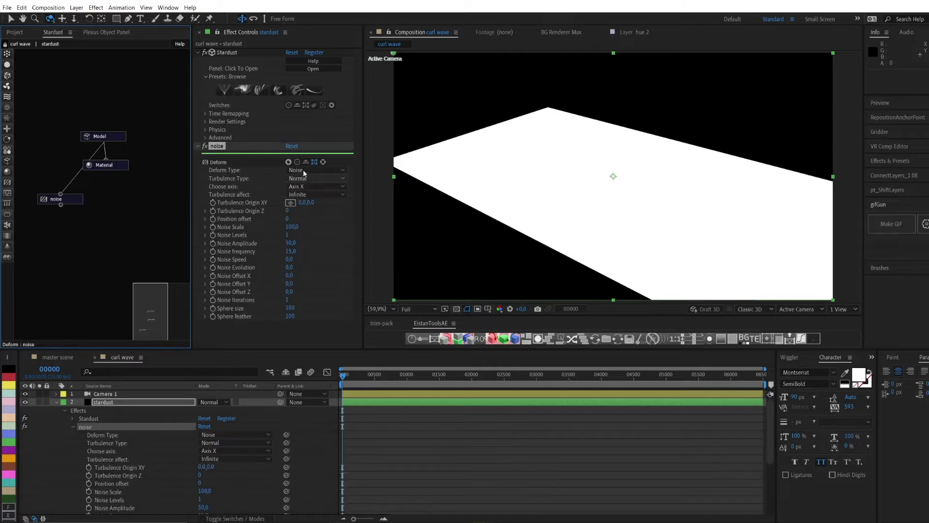
- Set the noise deformer's Noise Scale to 950 and its Position offset to 150
click(292, 227)
text(950)
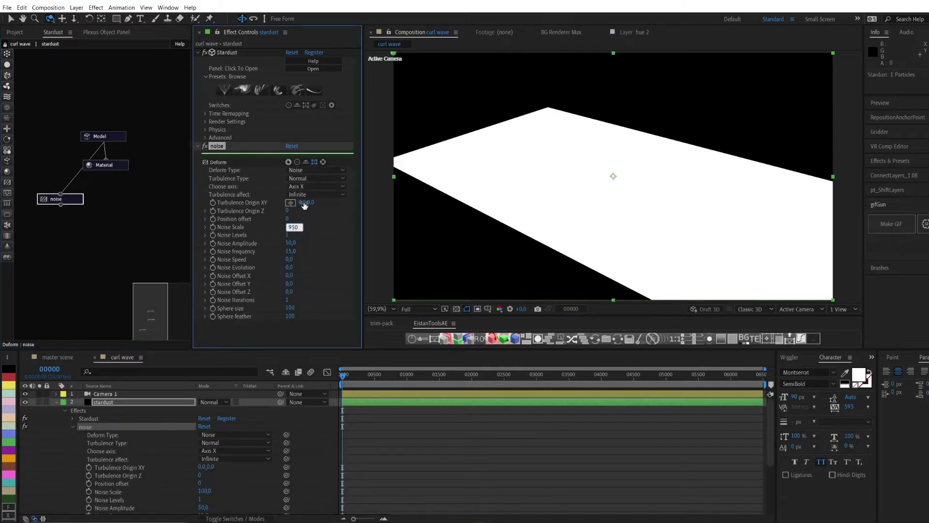
key(Return)
click(287, 219)
text(150)
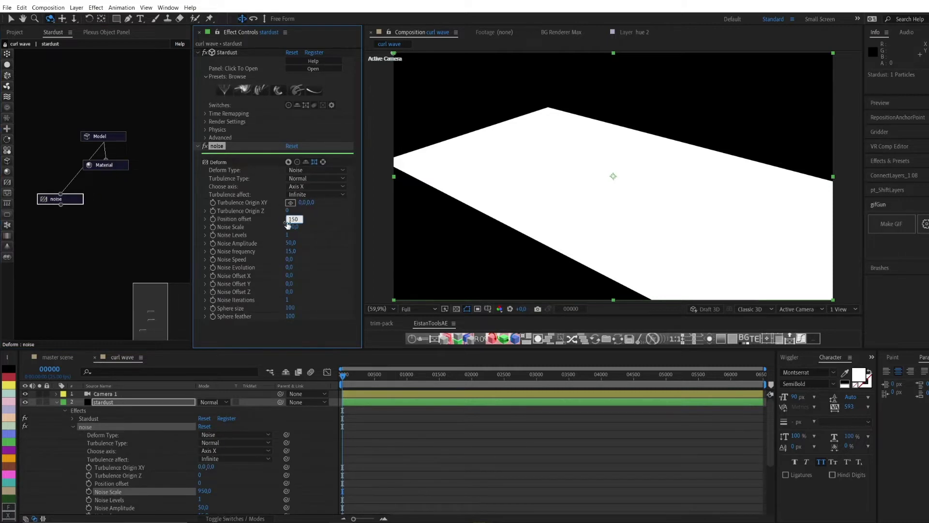
key(Return)
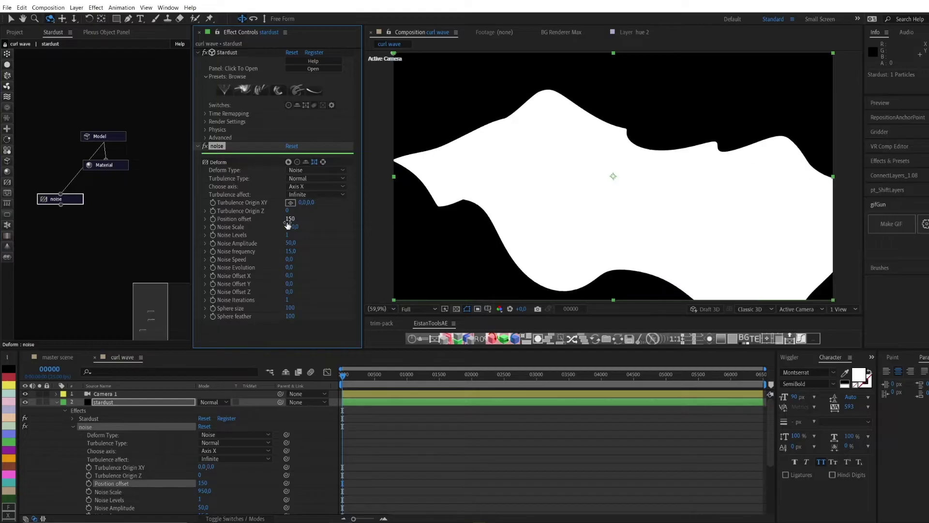
- Add a point light, order it directly below Camera 1 in the layer stack, and raise it above the surface
click(57, 402)
right_click(58, 422)
mouse_move(77, 424)
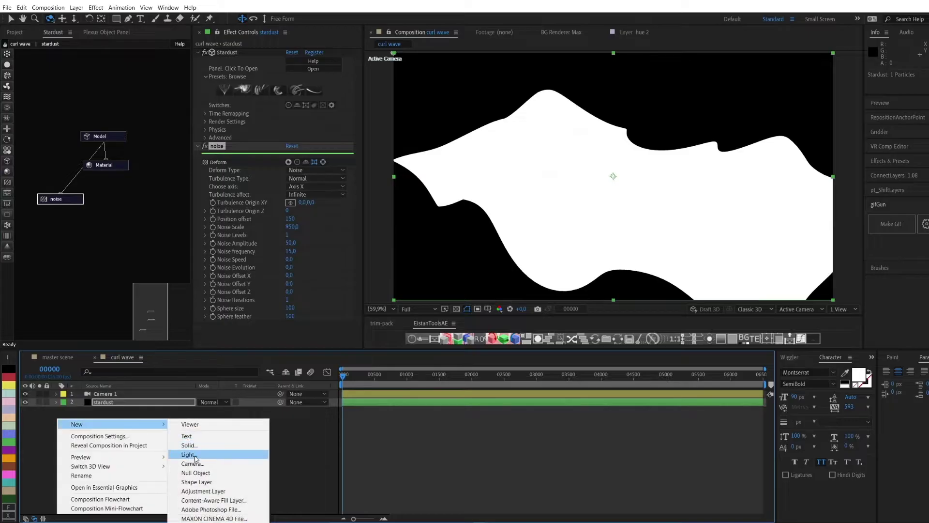
click(193, 454)
click(273, 360)
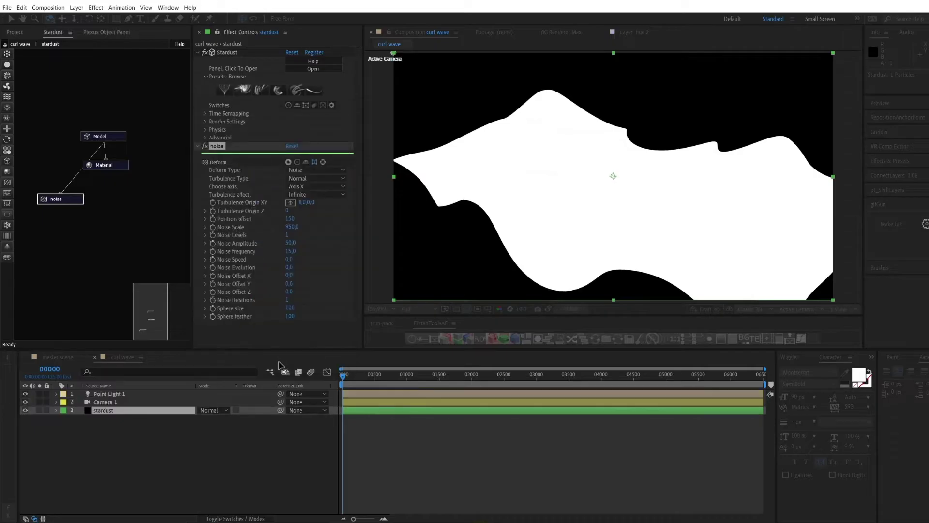
click(111, 393)
click(124, 401)
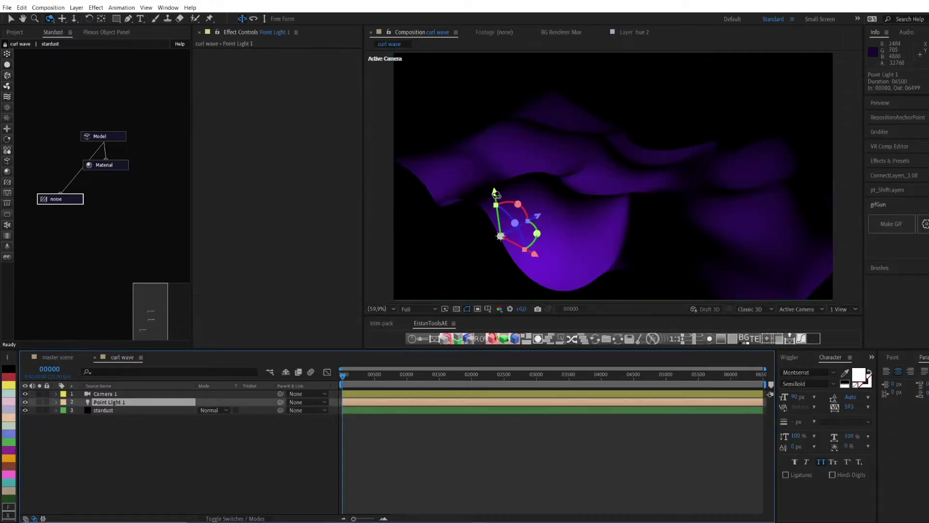
key(v)
drag(495, 192, 482, 89)
- Duplicate the stardust layer's noise node and connect the copy beneath the original
click(117, 412)
key(e)
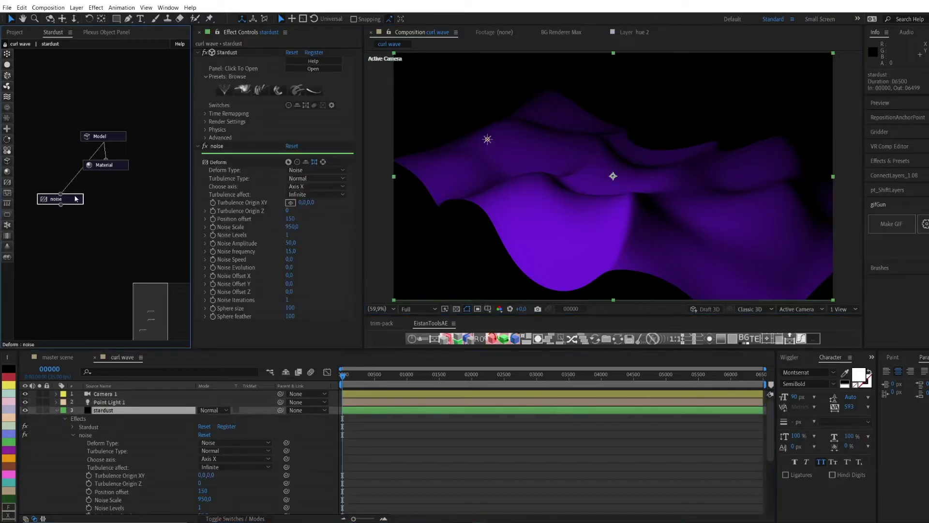
drag(76, 199, 74, 194)
key(ctrl+d)
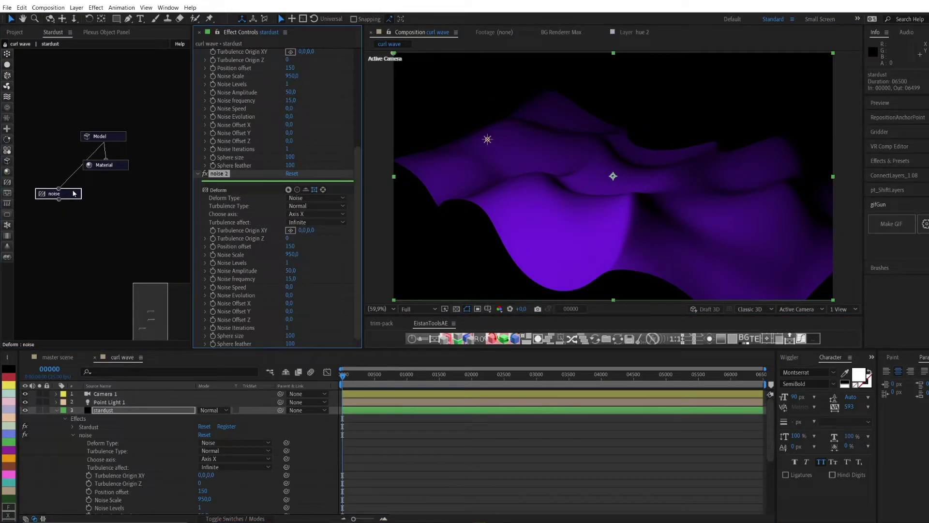
click(113, 205)
drag(90, 203, 79, 224)
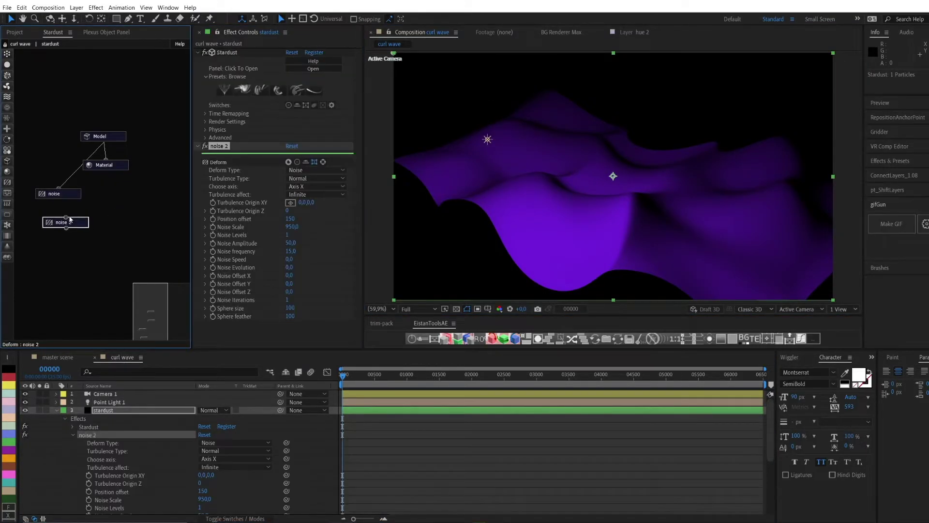
click(63, 196)
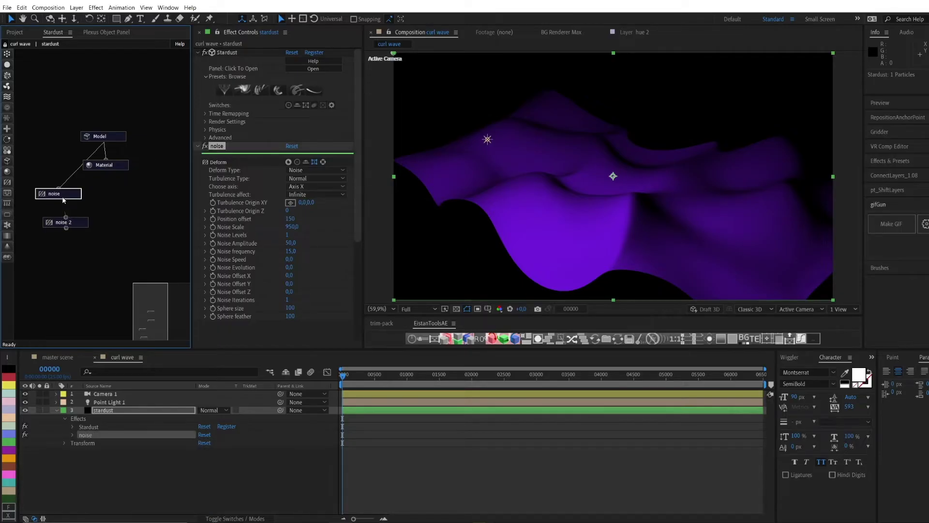
click(70, 223)
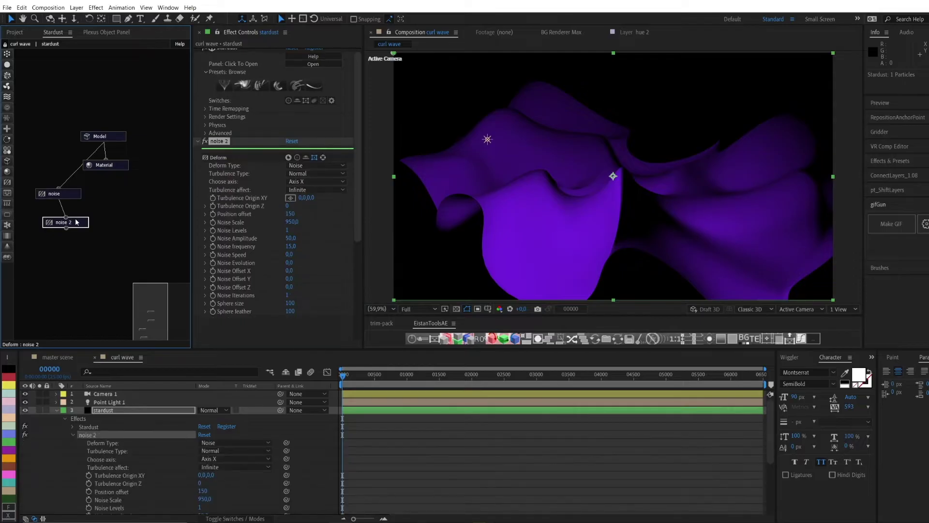
- Rename the duplicated noise node twist and change its Deform Type to Twist
key(Return)
text(twist)
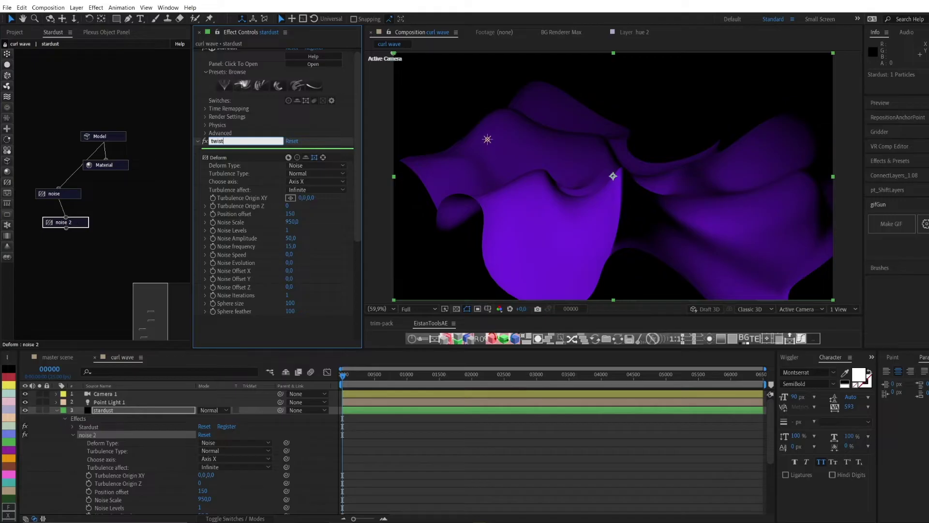
key(Return)
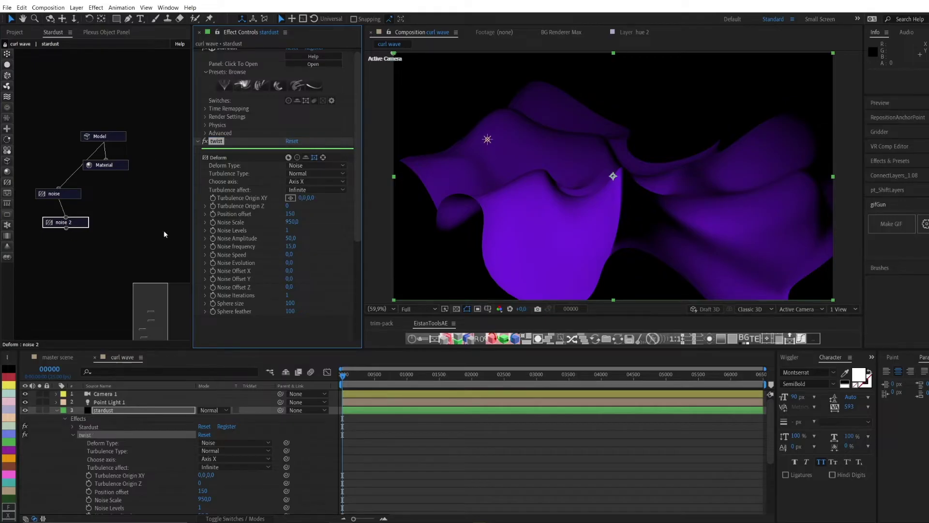
click(315, 165)
click(321, 220)
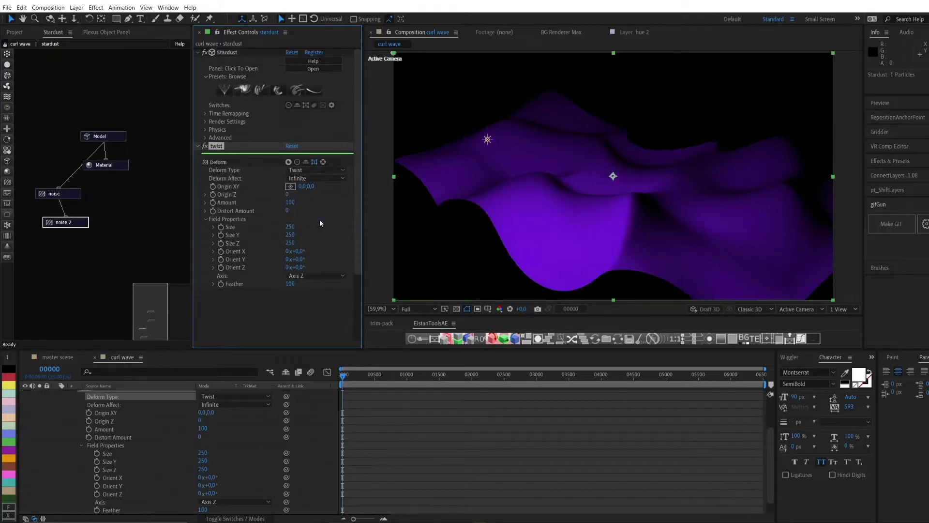
- Set the twist deformer's Distort Amount to 20
click(289, 211)
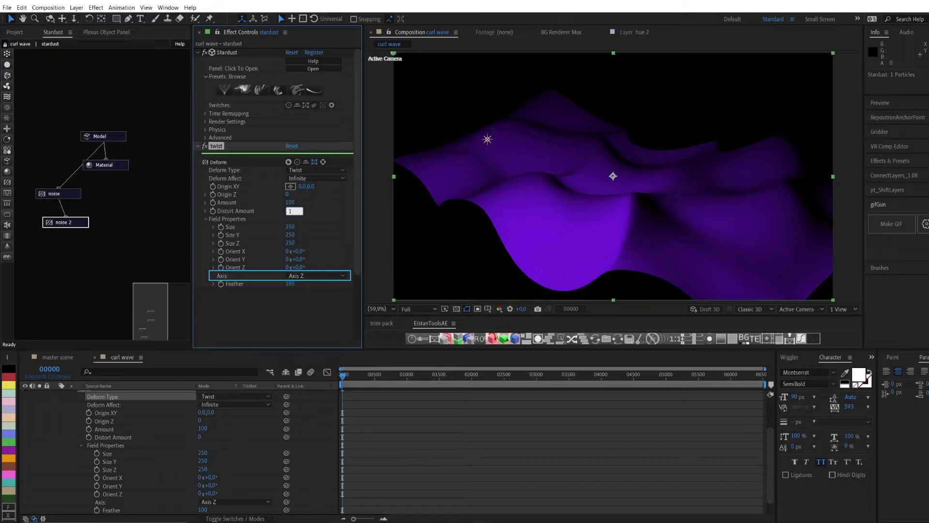
text(15)
key(Return)
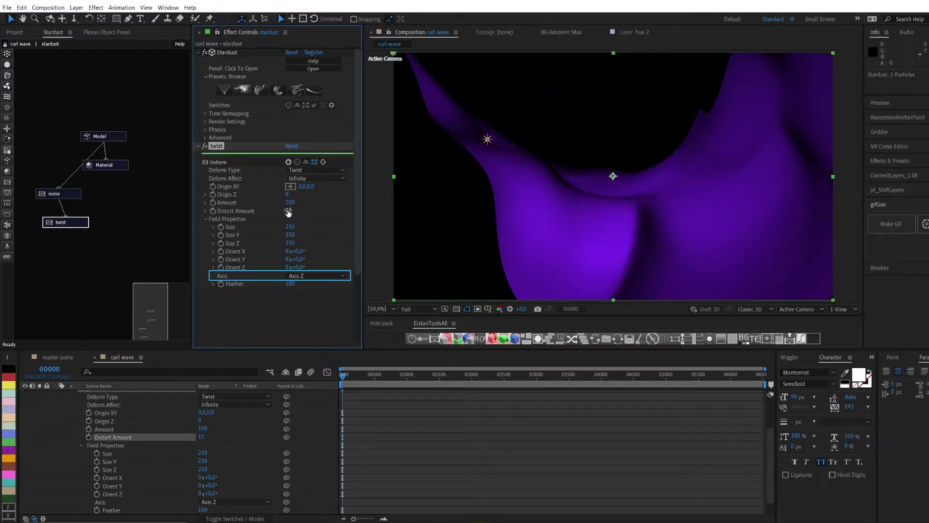
key(Return)
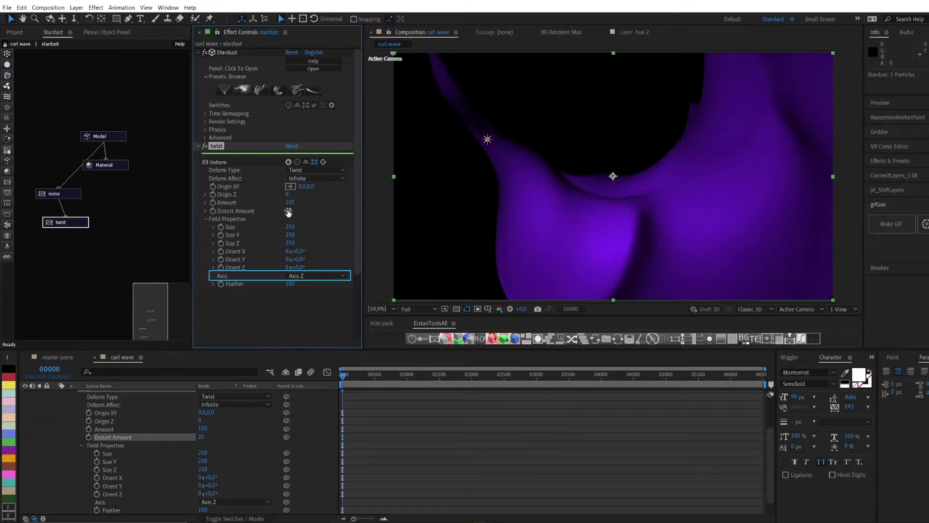
- Duplicate the twist node, connect the copy beneath it in the chain, and rename the copy bend
drag(82, 226, 77, 225)
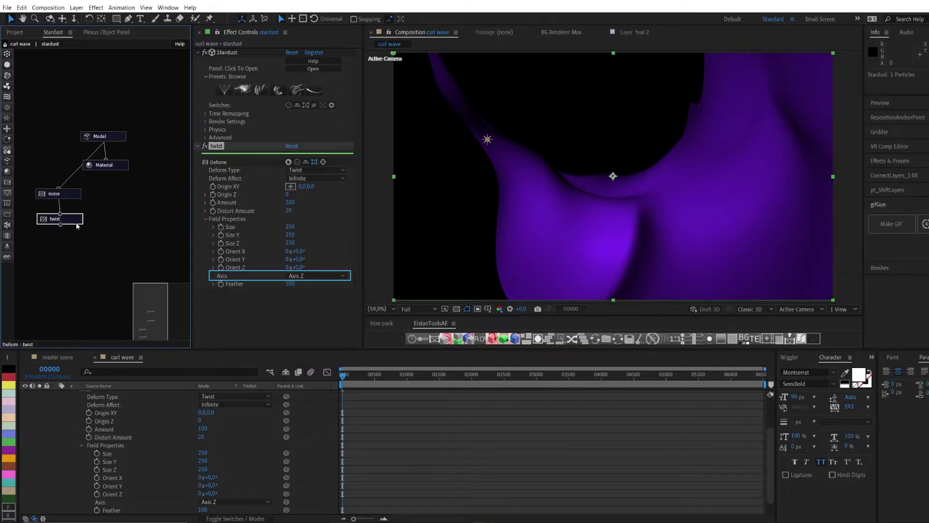
key(ctrl+d)
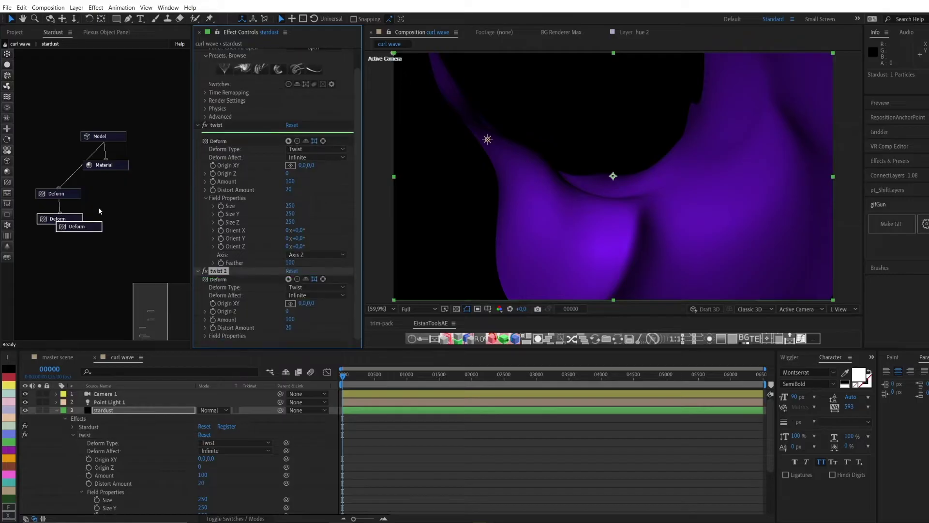
drag(89, 227, 62, 243)
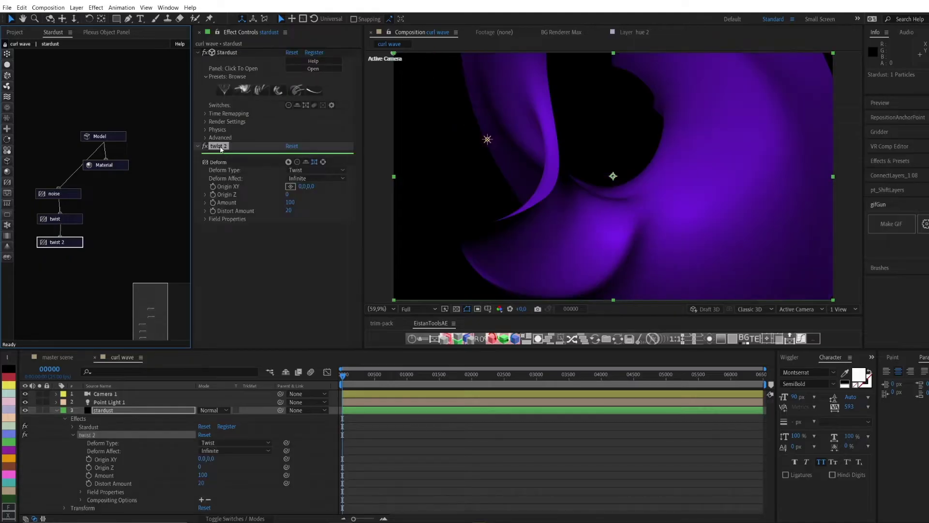
key(Return)
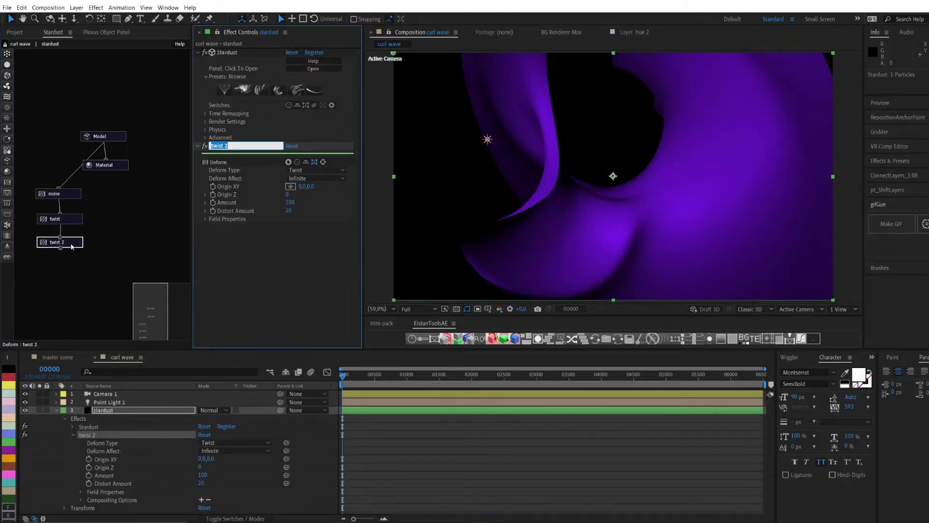
text(bend)
key(Return)
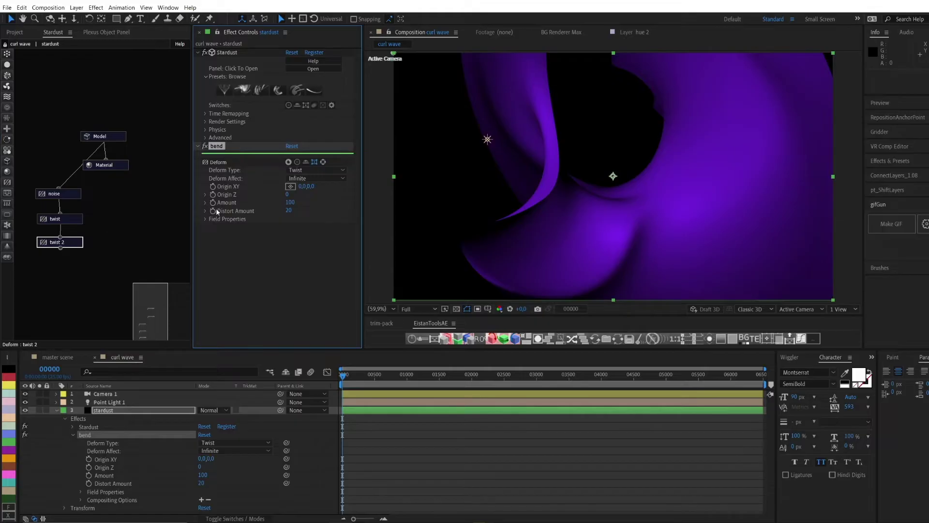
- Change the bend node's Deform Type to Bend and set its Distort Amount to 15
click(327, 170)
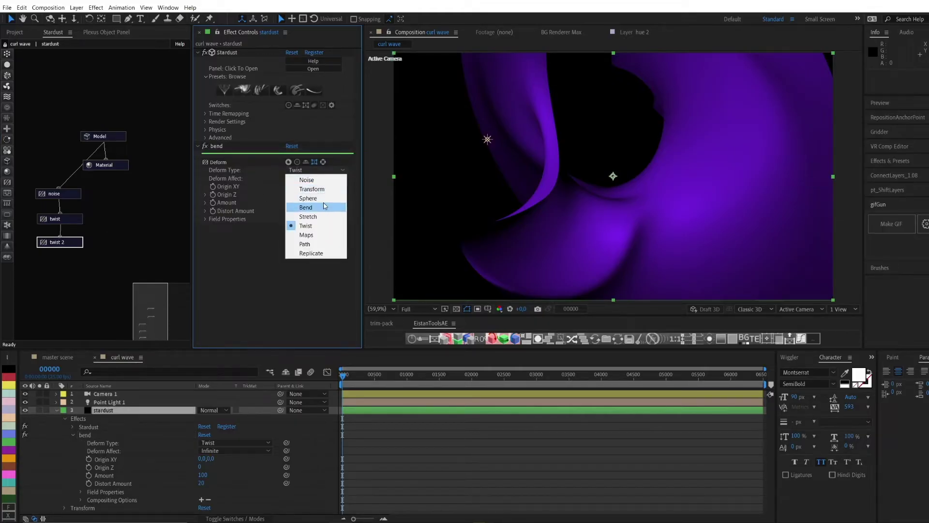
click(306, 208)
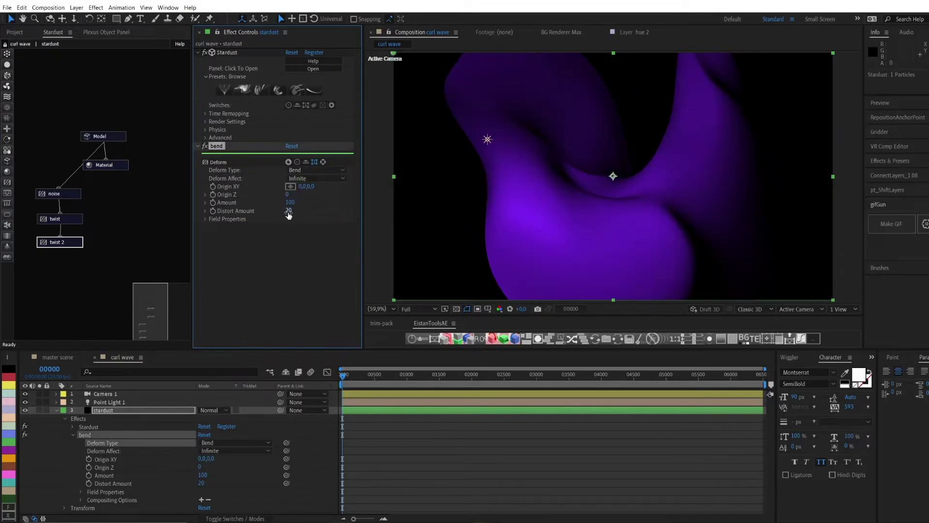
text(15)
key(Return)
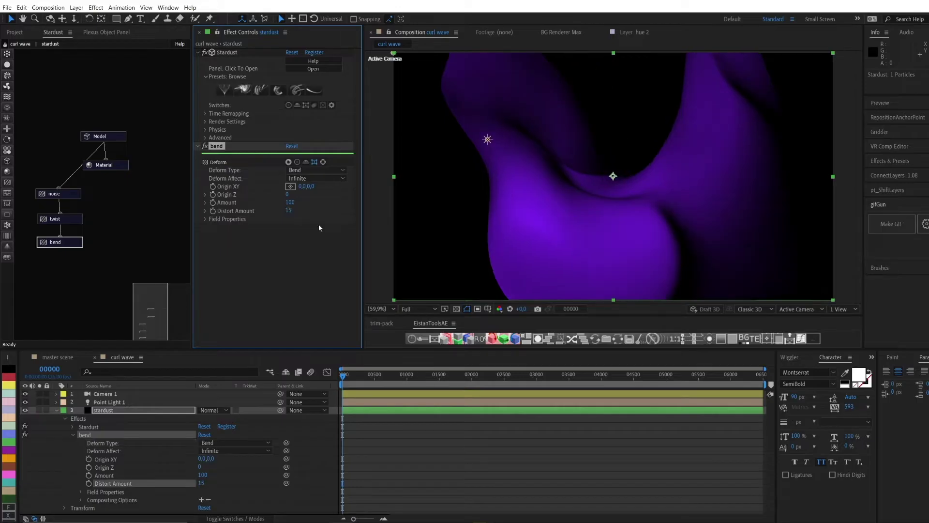
- Collapse the stardust layer's properties and create a new HDTV 1080 25 composition named texture 1
click(56, 411)
click(129, 439)
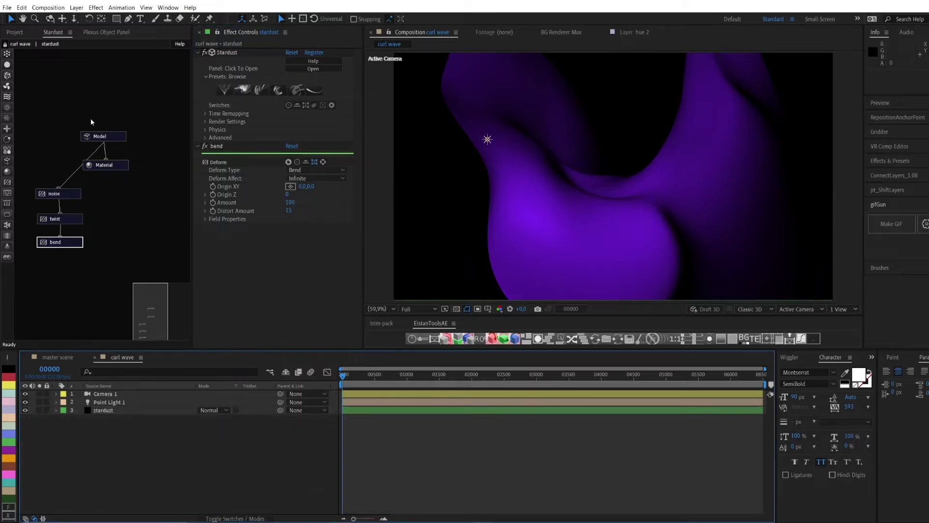
click(27, 36)
right_click(63, 152)
click(77, 157)
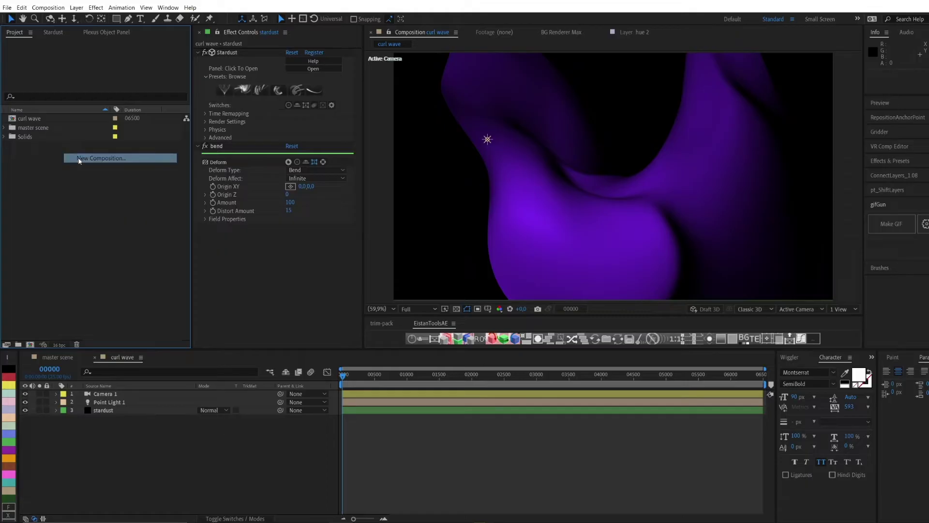
text(texture 1)
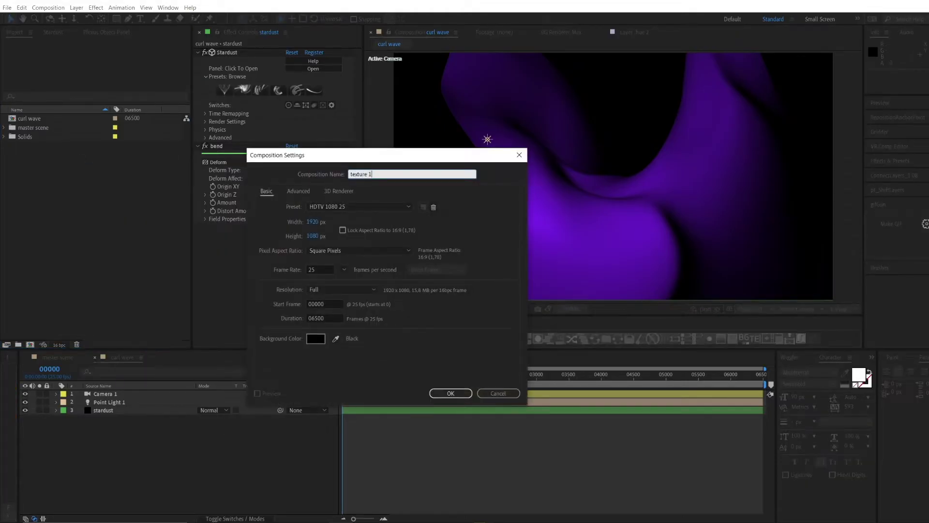
key(Return)
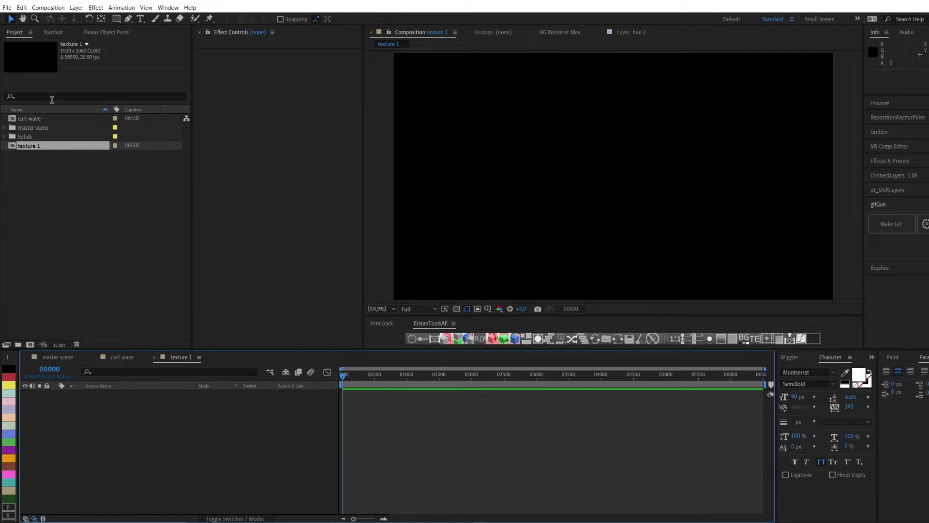
- Add a black 1920 x 1080 solid named texture to the texture 1 composition
key(ctrl+y)
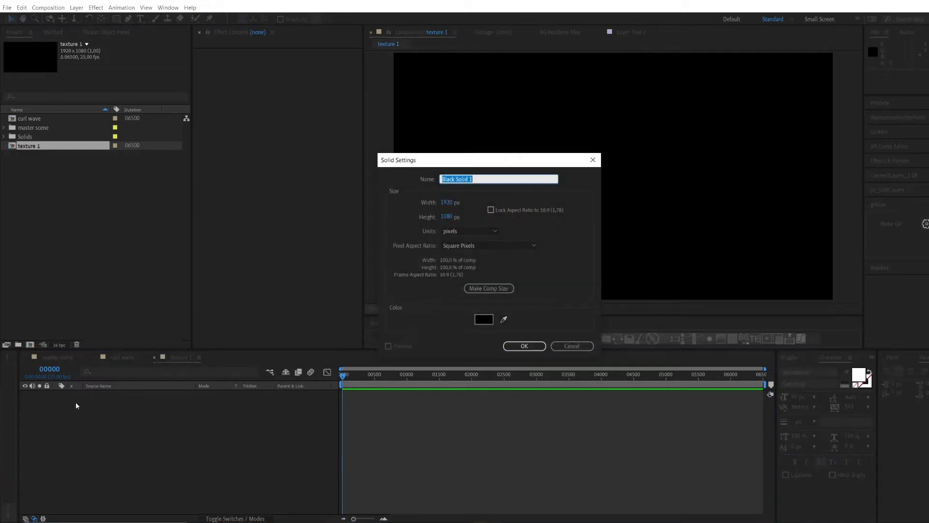
text(texture)
key(Return)
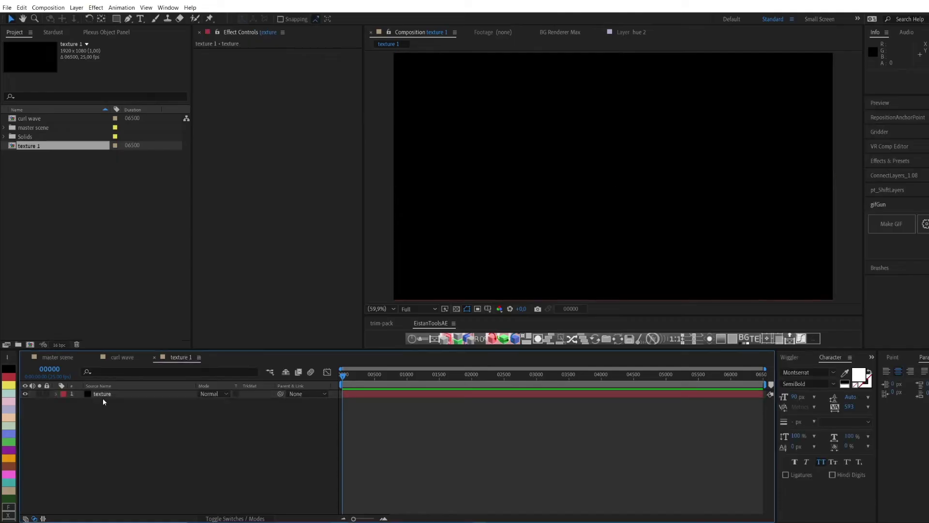
- Duplicate the texture solid and rename the lower copy bg
click(103, 397)
key(ctrl+d)
click(106, 402)
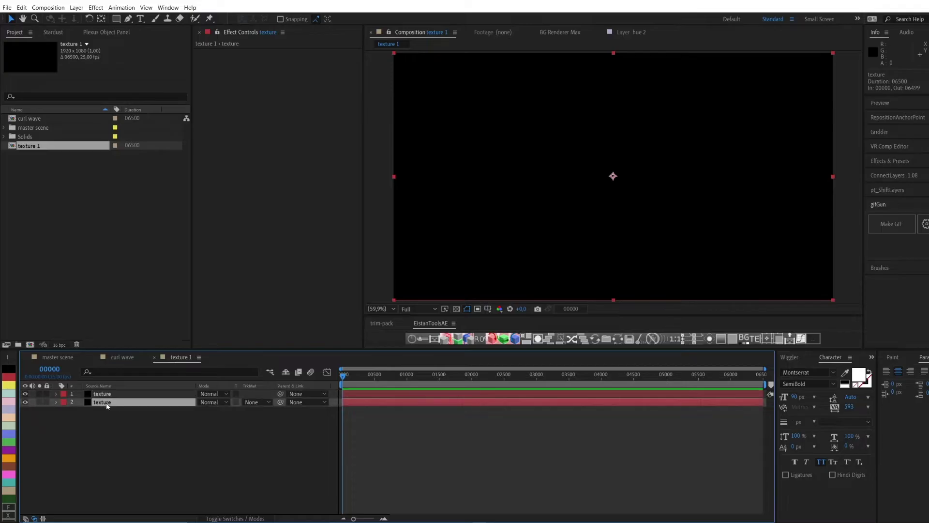
key(Return)
text(bg)
key(Return)
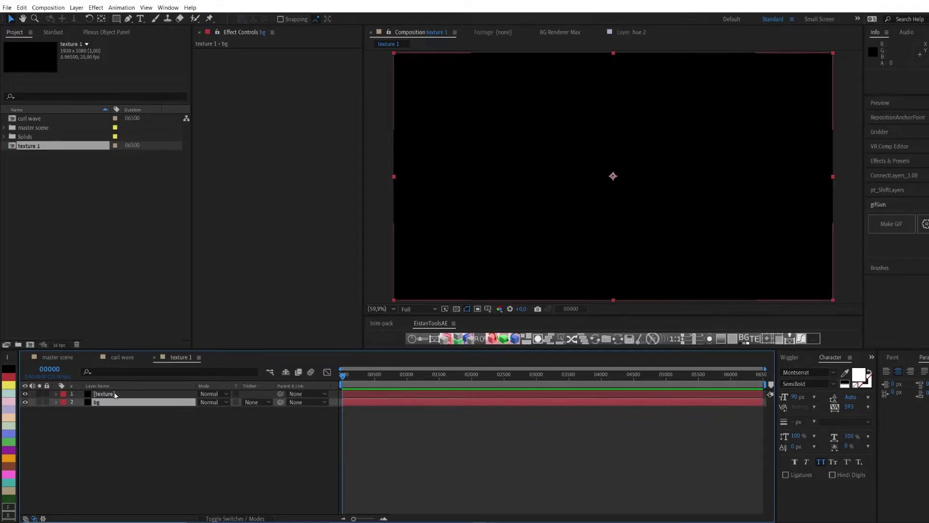
- Apply the Stardust effect to the texture layer and arrange the Particle node below the Emitter node
click(116, 395)
key(ctrl+space)
text(stardust)
key(Return)
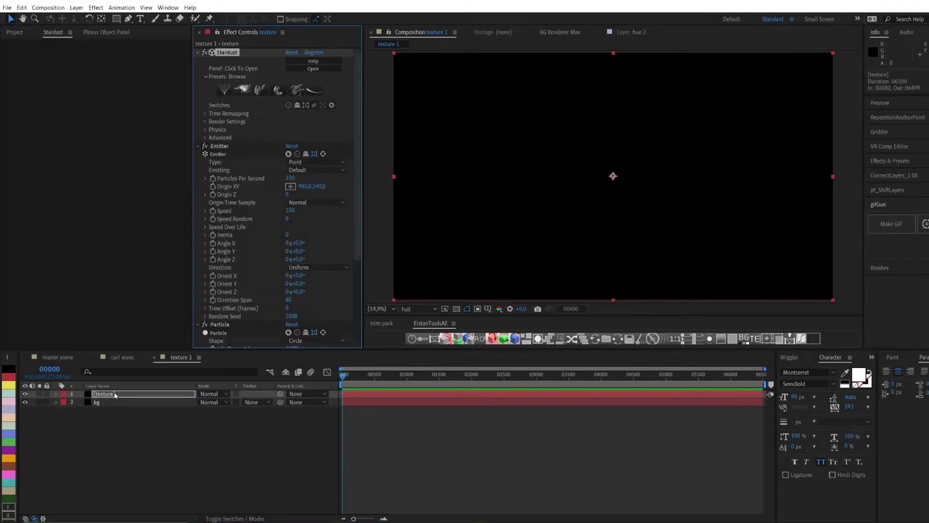
drag(79, 87, 100, 91)
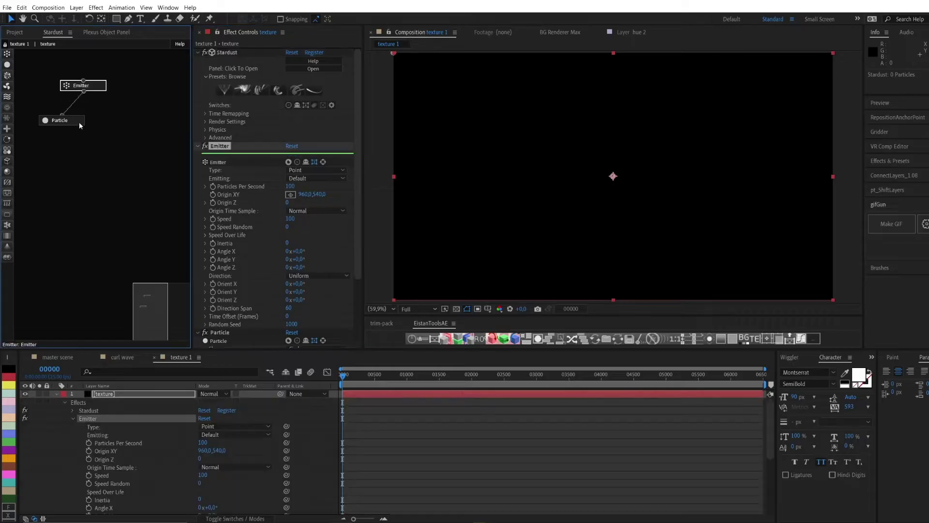
drag(80, 122, 97, 134)
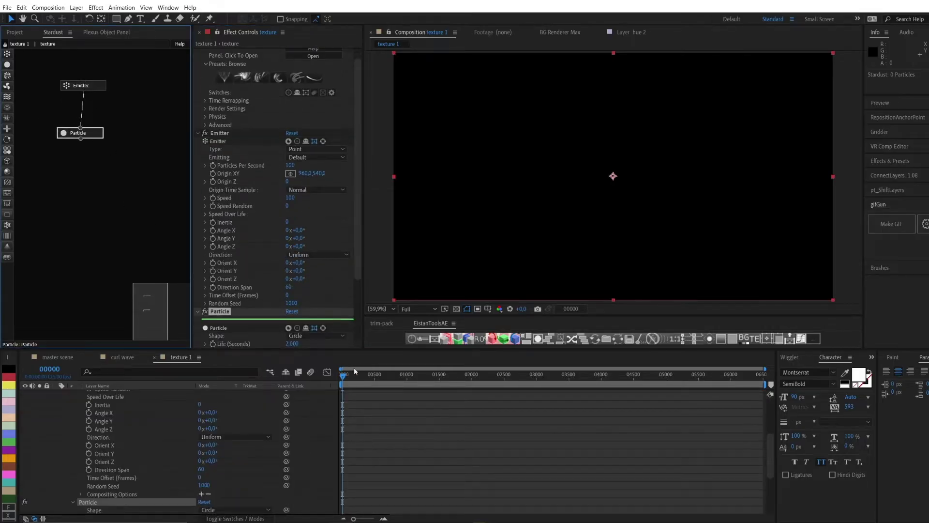
- At frame 118, change the emitter's Type to Box and set its Size X to 0
click(350, 374)
click(306, 150)
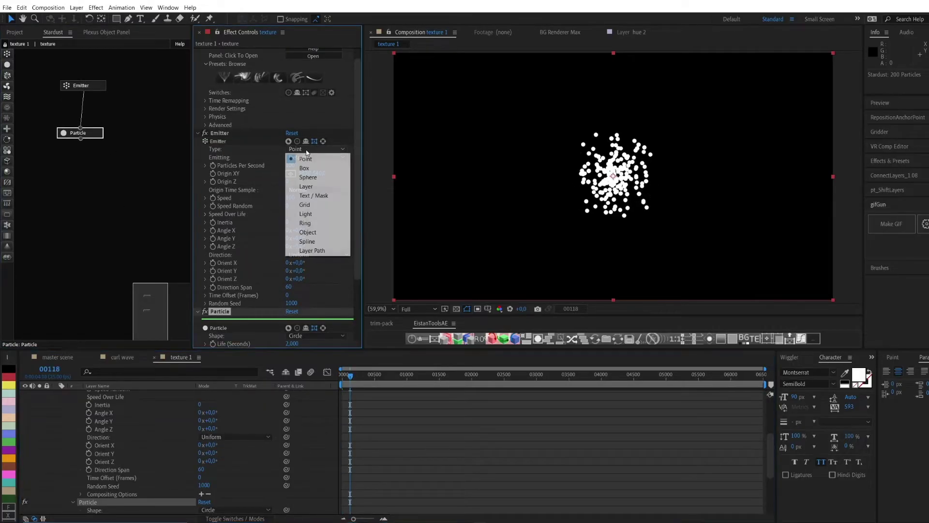
click(304, 168)
click(293, 230)
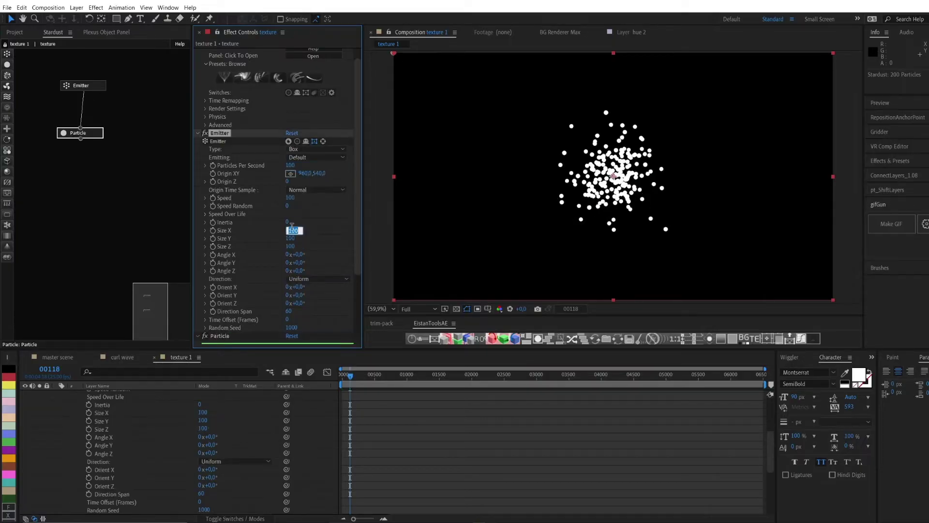
key(Return)
- Set the emitter's Speed to 0 and its Size Y to 1080
click(292, 198)
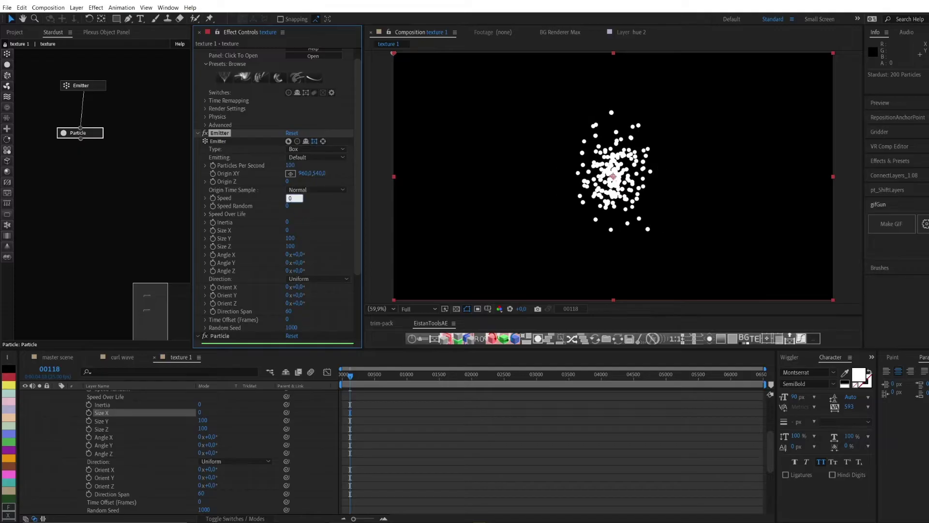
key(Return)
click(290, 238)
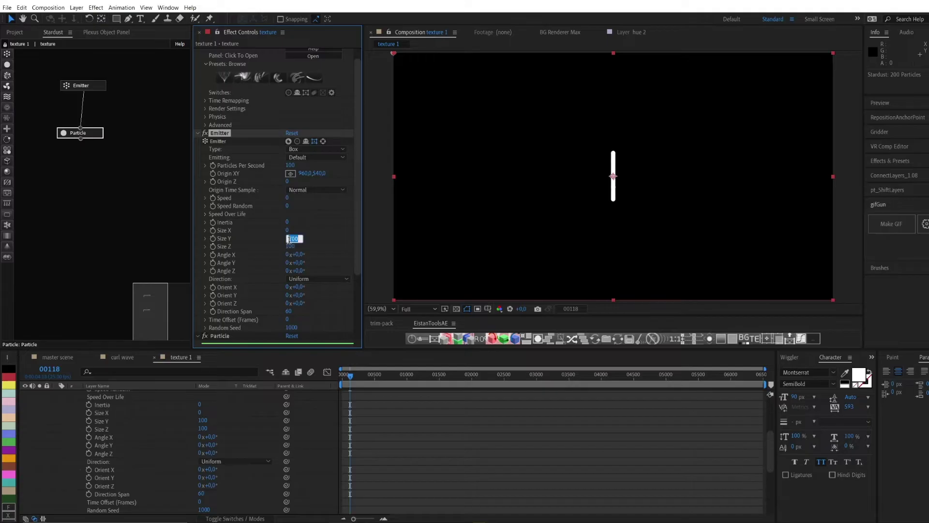
key(Return)
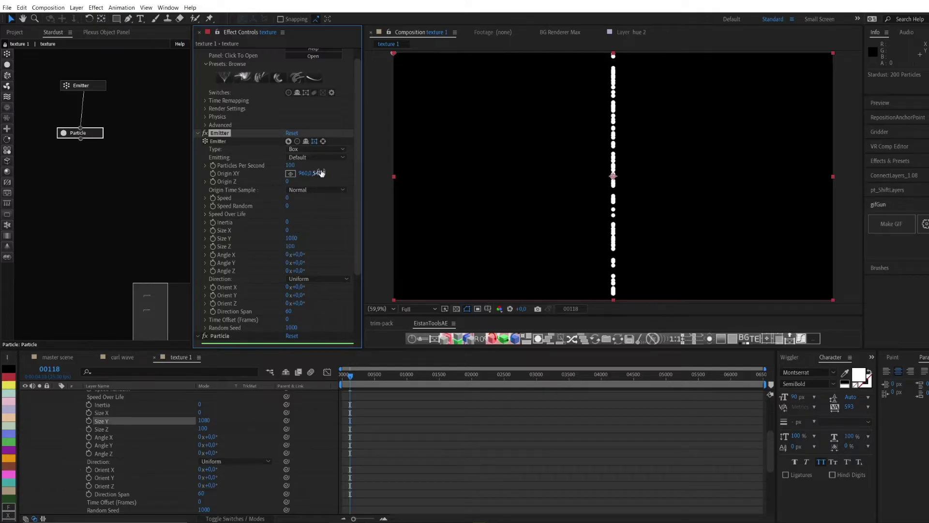
- Move the emitter just outside the frame's left edge by setting its Origin X to -50
click(307, 173)
text(-300)
key(Return)
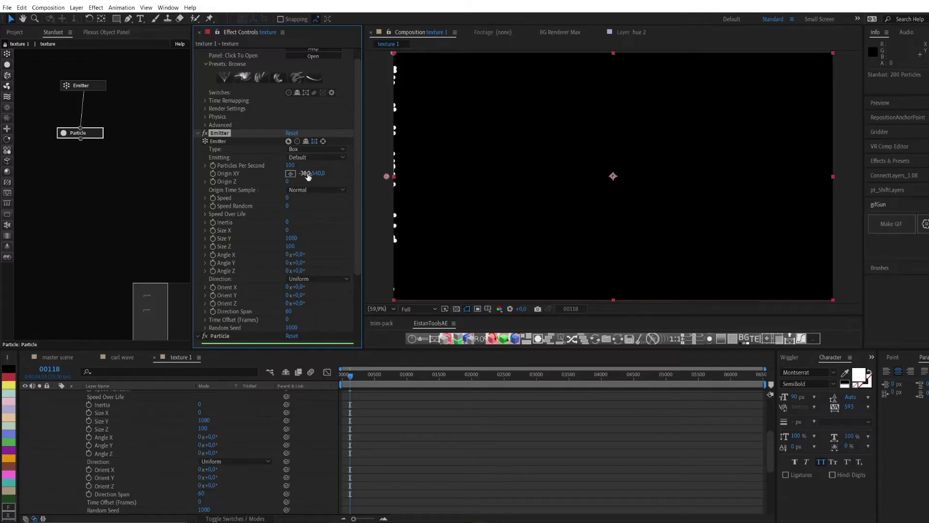
click(307, 173)
text(-50)
key(Return)
- Switch the Stardust effect controls to show only the selected node's properties
drag(83, 140, 83, 135)
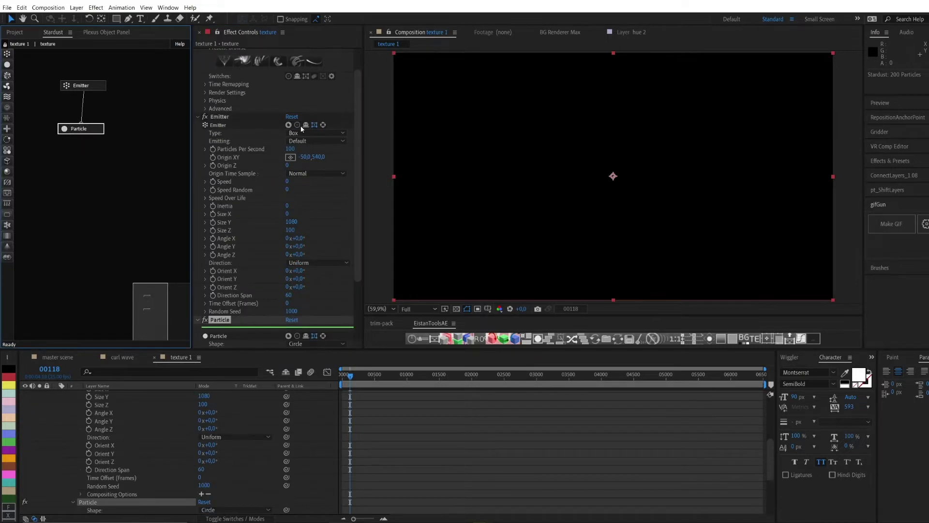
click(306, 126)
click(306, 132)
click(96, 132)
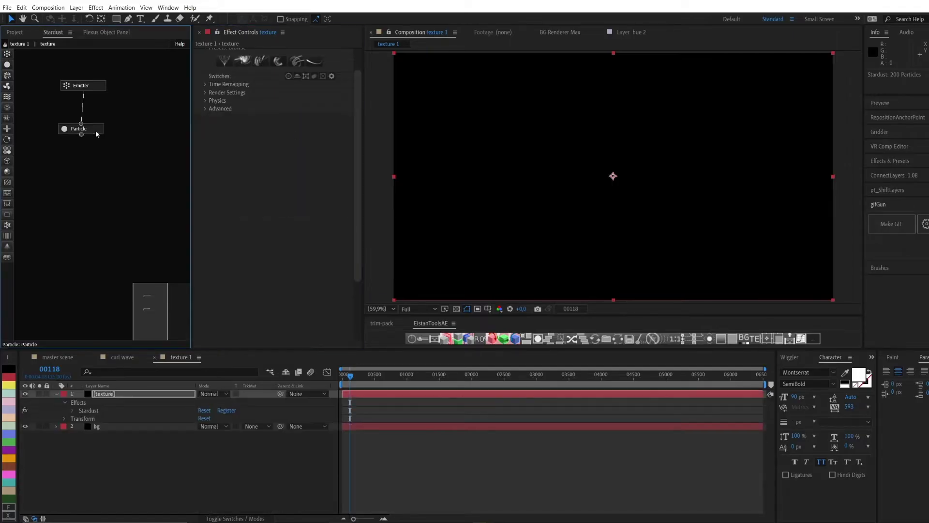
- Set the Particle node's Life to 10 seconds
click(88, 129)
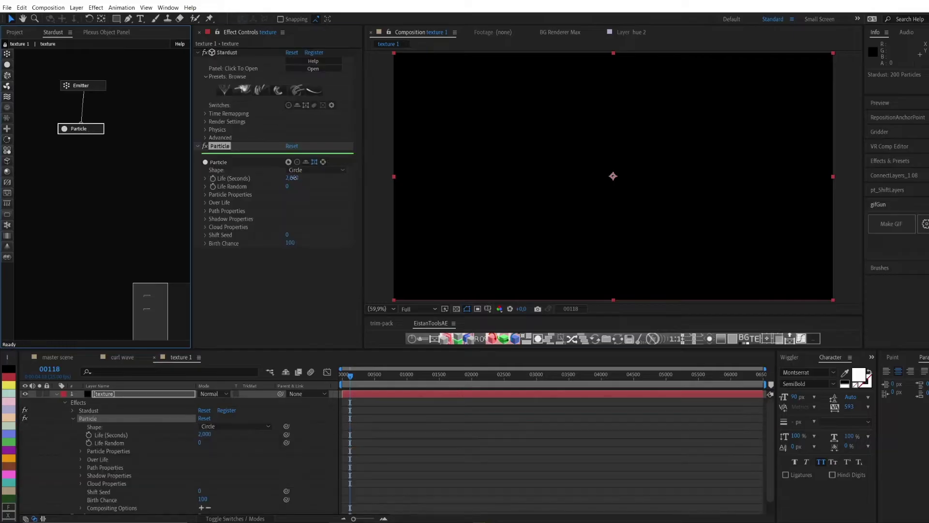
click(293, 178)
text(10000)
key(Return)
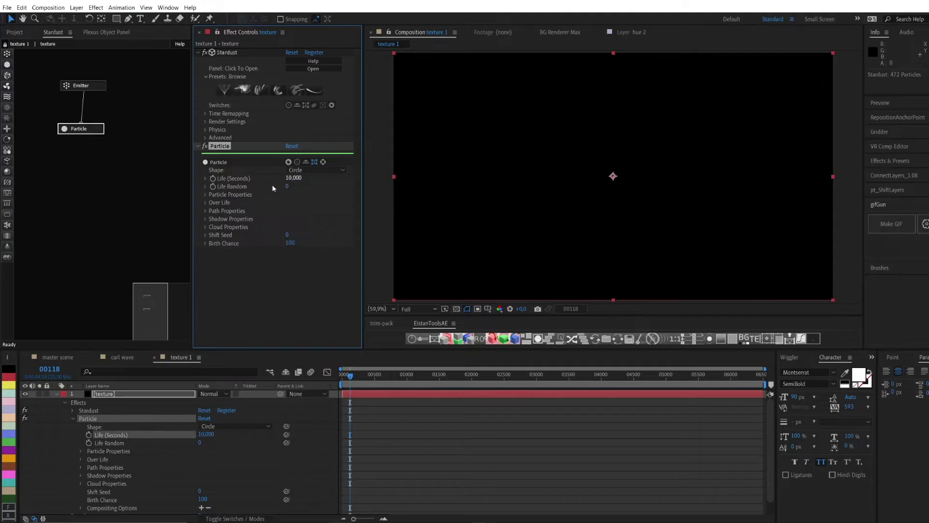
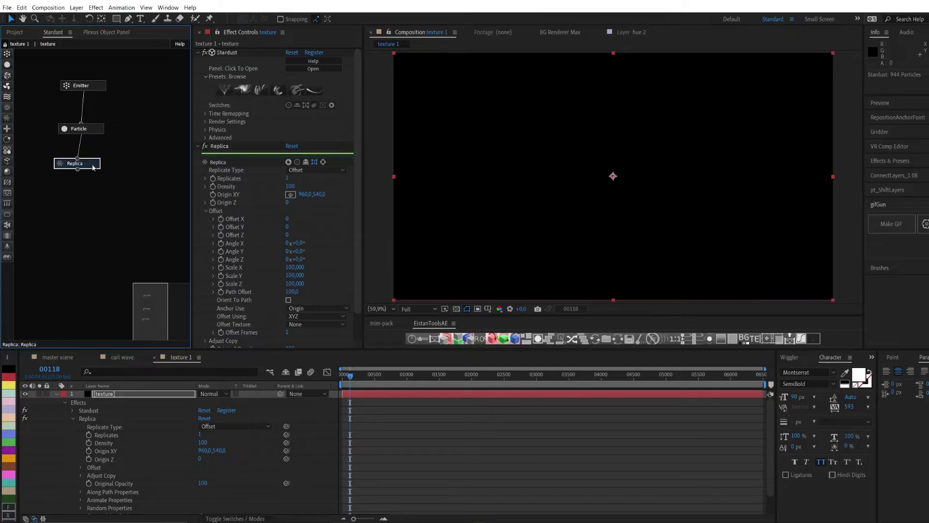
- Set the Replica node's Offset X to 50 and its Replicates to 30
click(94, 169)
click(287, 219)
text(50)
key(Return)
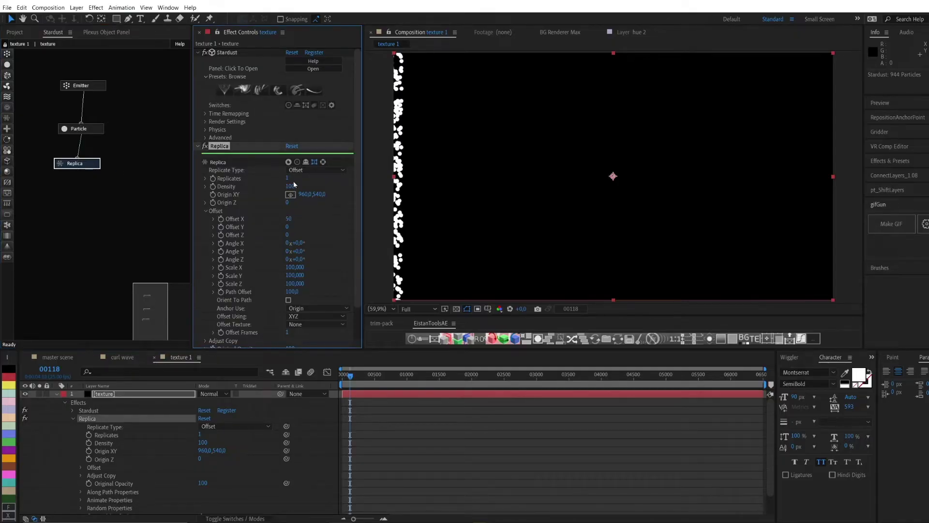
click(288, 179)
text(3)
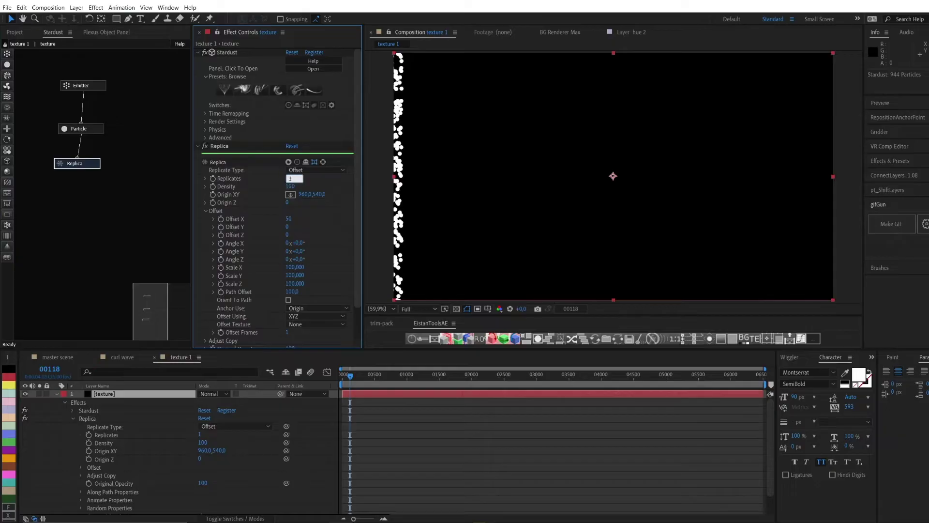
text(0)
key(Return)
- Set the Replica's Density to 1500 and raise its Replicates to 50
click(300, 184)
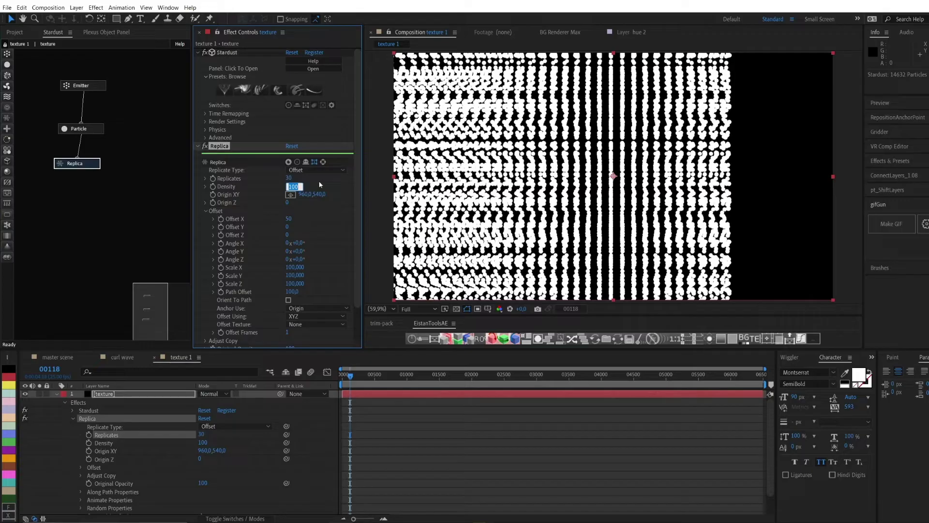
text(1500)
key(Return)
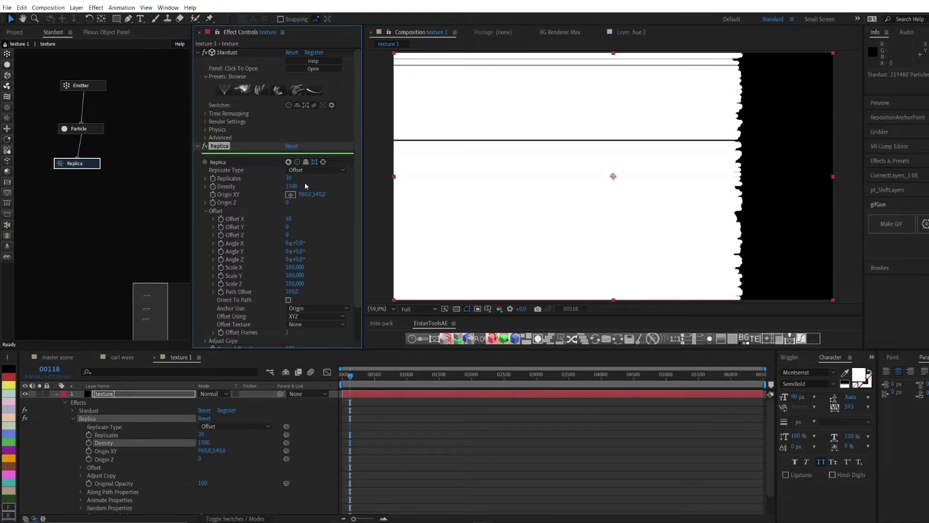
click(289, 178)
text(50)
key(Return)
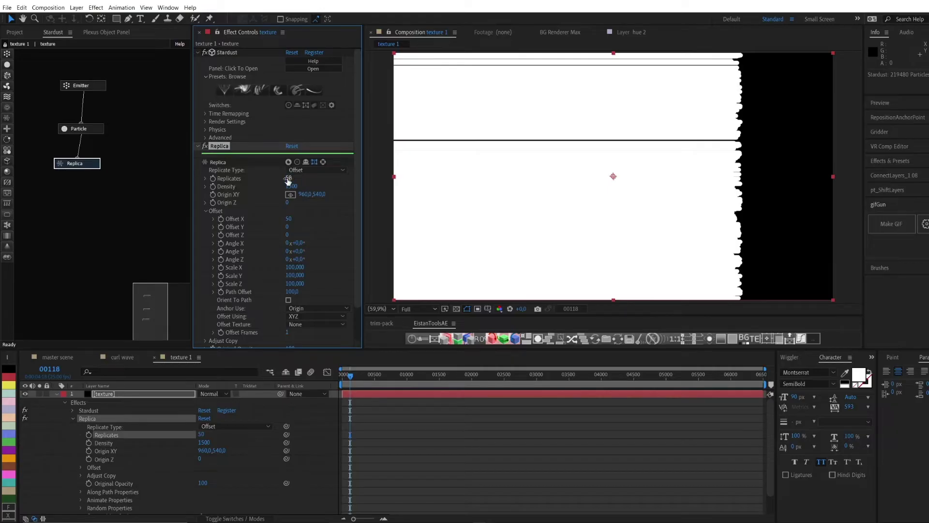
- Reduce the Particle node's Size to 4 pixels and finally to 2 pixels
click(100, 131)
click(205, 195)
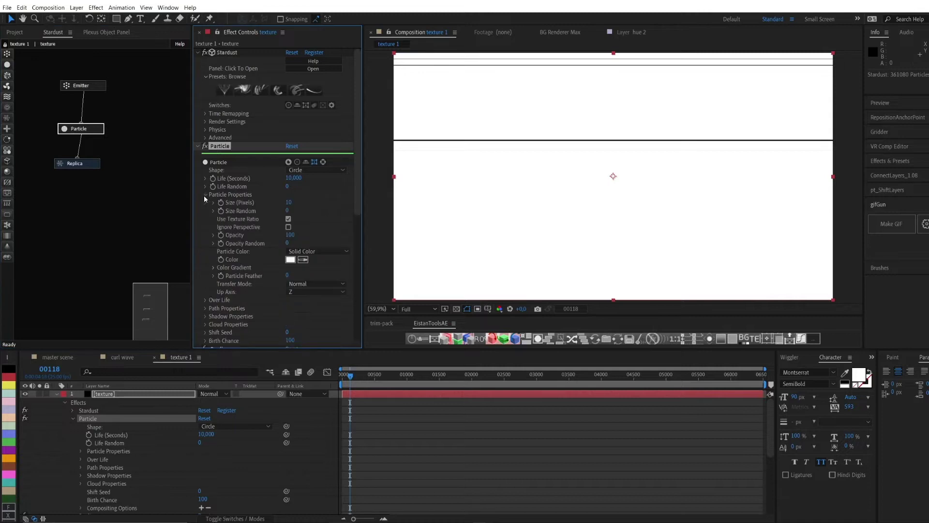
click(289, 203)
text(4)
key(Return)
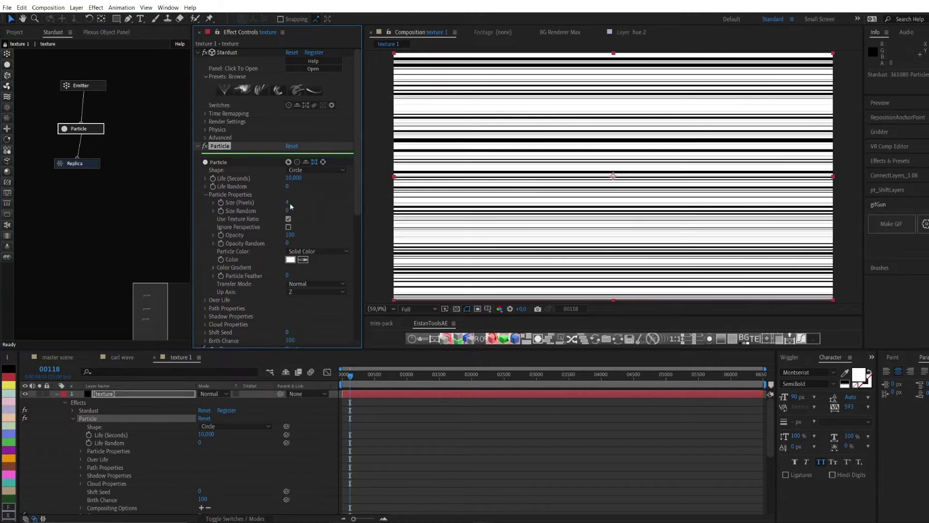
click(286, 202)
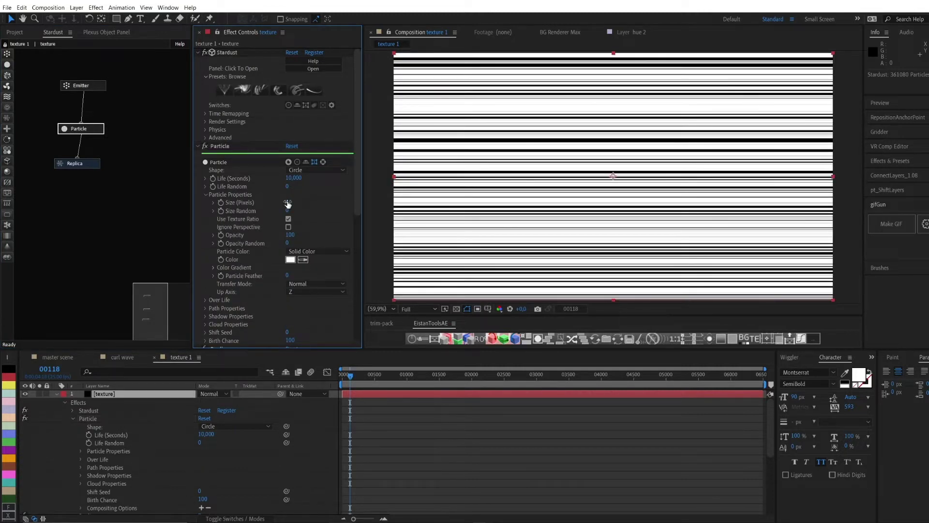
text(2)
key(Return)
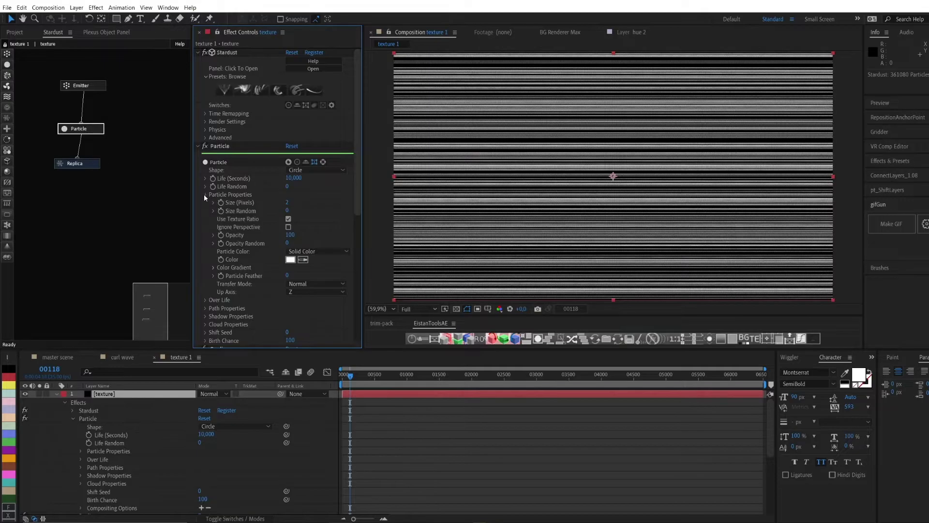
click(204, 194)
- Enable Link Age / Copies in the Replica's animate properties and set Replicates Trim to 10
click(90, 163)
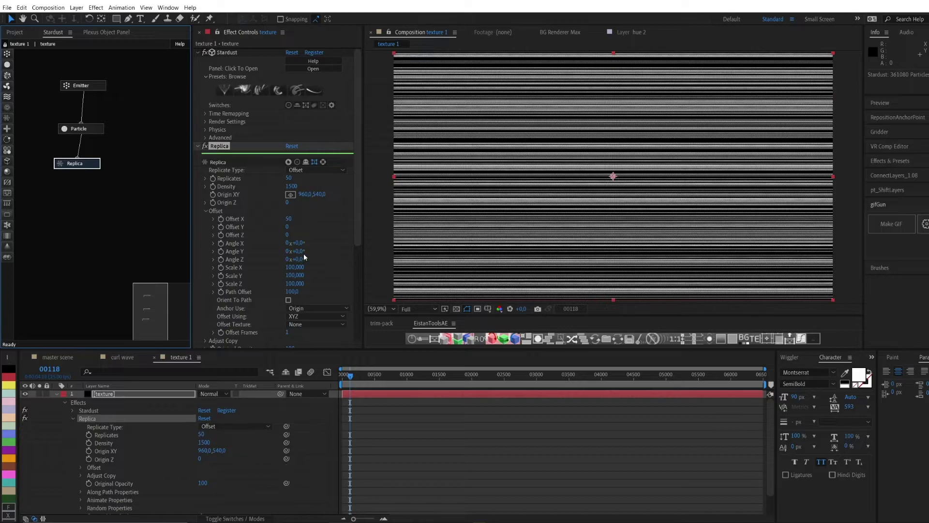
scroll(304, 254, down, 2)
click(306, 98)
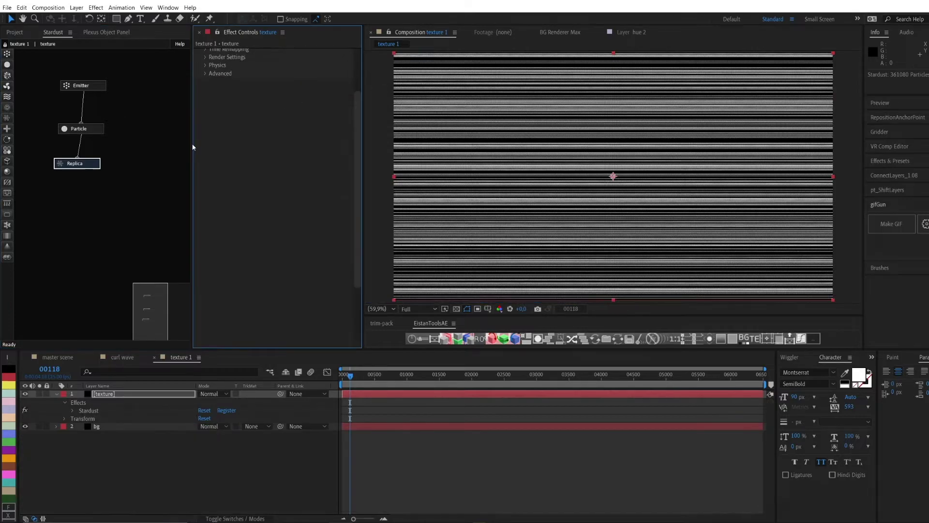
click(88, 168)
scroll(283, 289, down, 2)
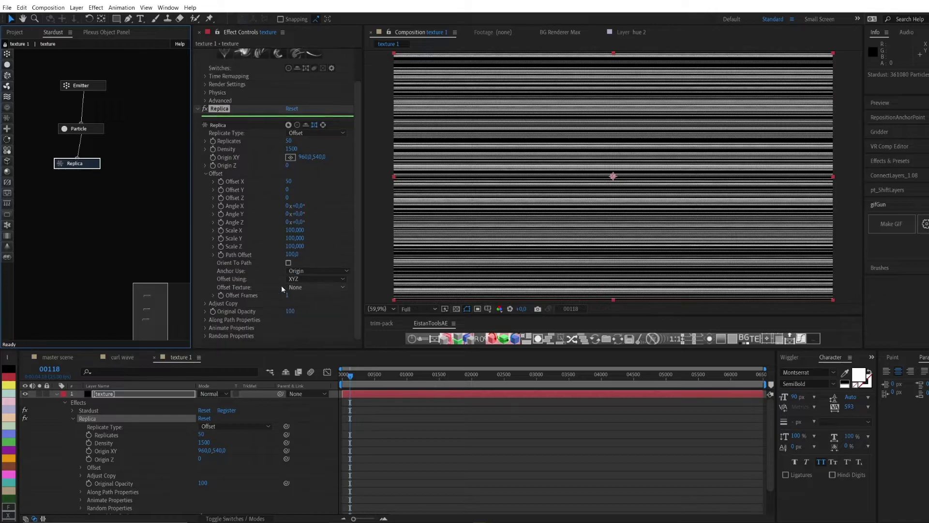
click(205, 328)
scroll(204, 327, down, 5)
click(289, 178)
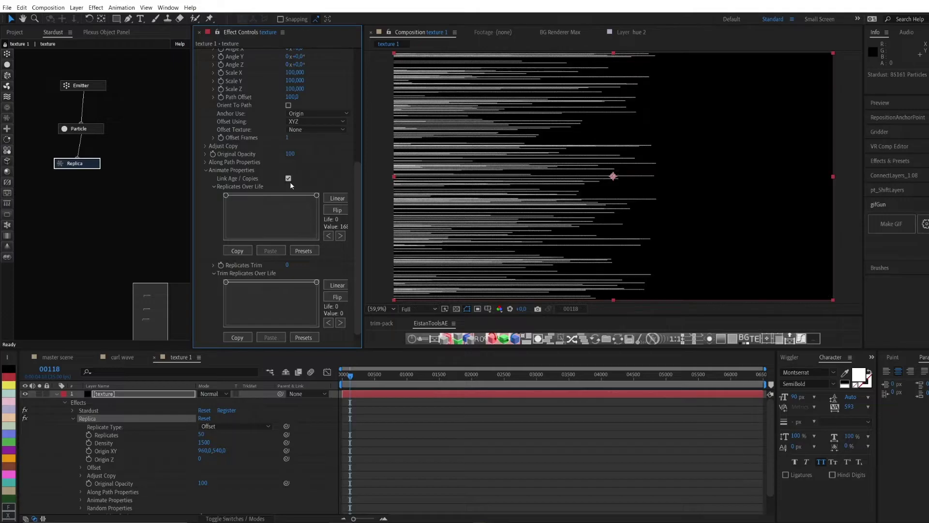
click(287, 265)
key(Return)
- Set the Particle node's Life Random to 50 and its Life to 7 seconds
click(98, 126)
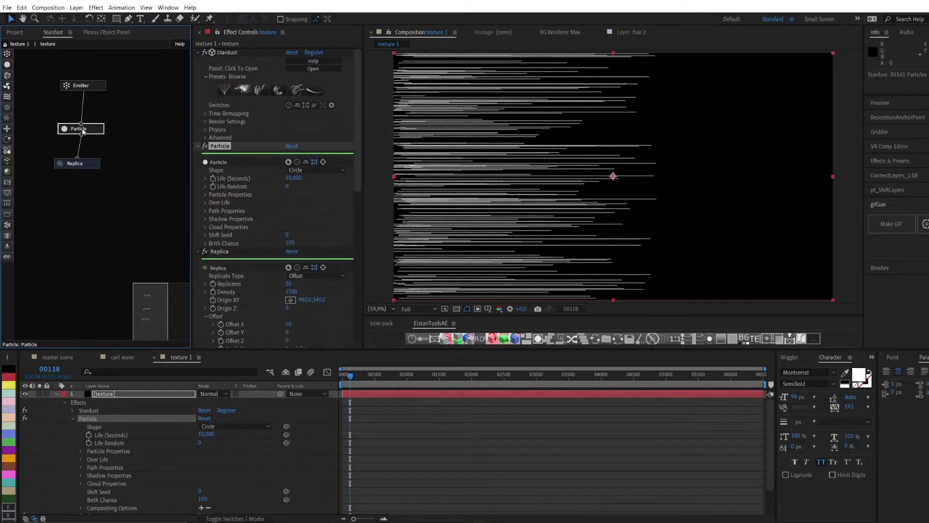
click(288, 187)
text(50)
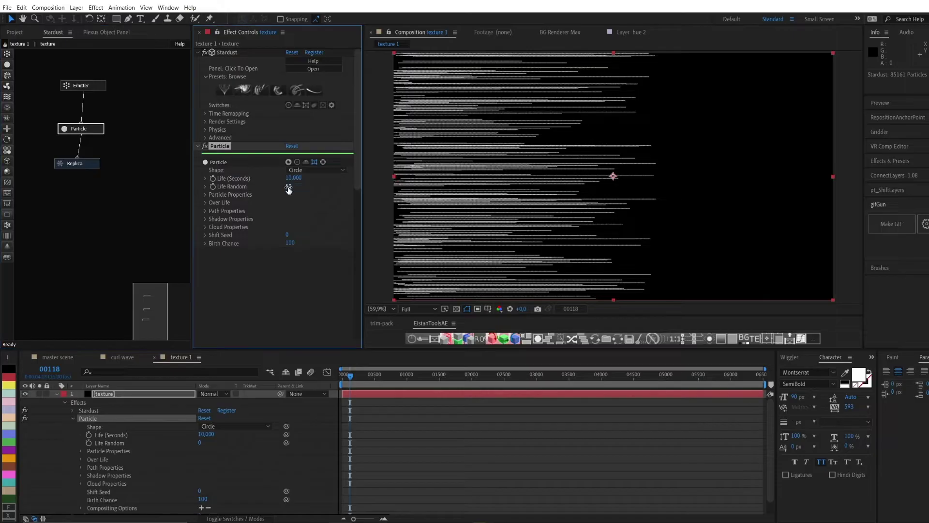
key(Return)
drag(350, 378, 376, 380)
click(294, 178)
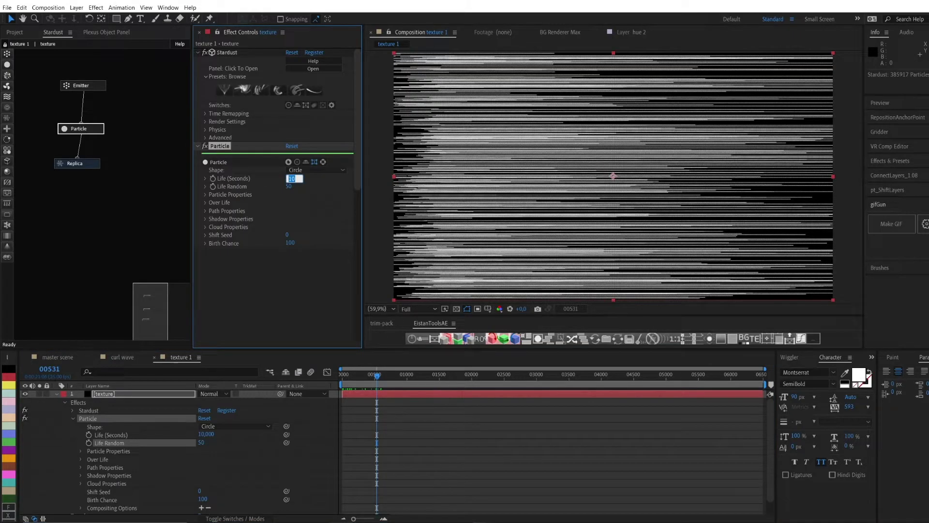
text(7)
key(Return)
- Set the emitter's Particles Per Second to 80 and its Origin X to -150
click(98, 87)
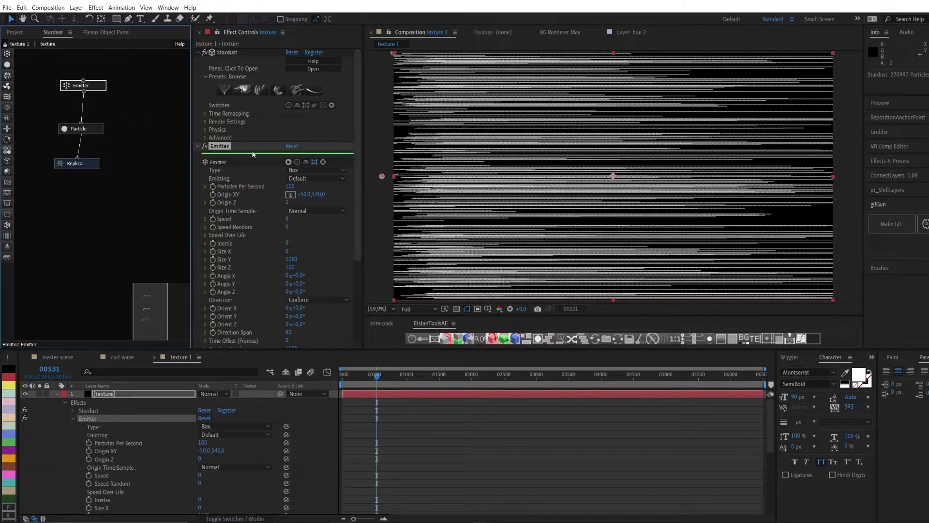
click(293, 186)
text(80)
key(Return)
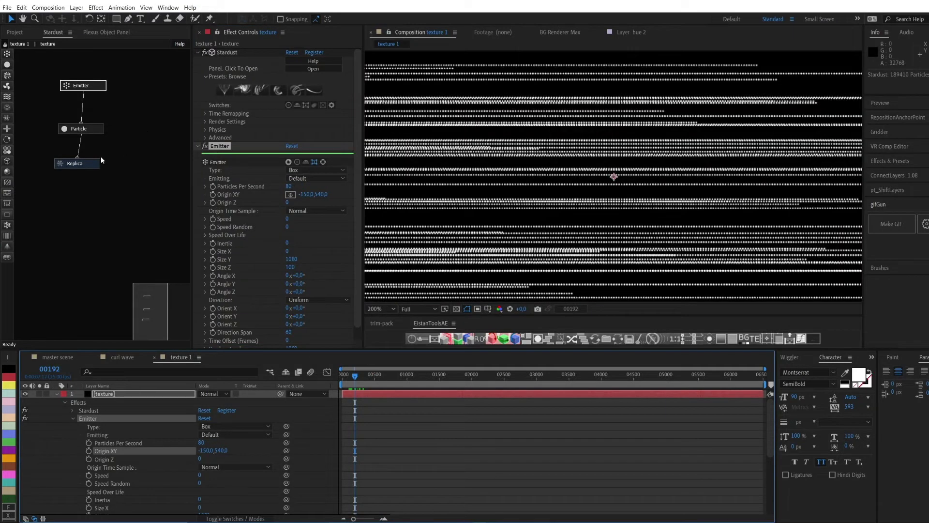
- Increase the Replica's Density to 2000 and finally to 2500
click(97, 162)
scroll(296, 178, down, 2)
click(292, 149)
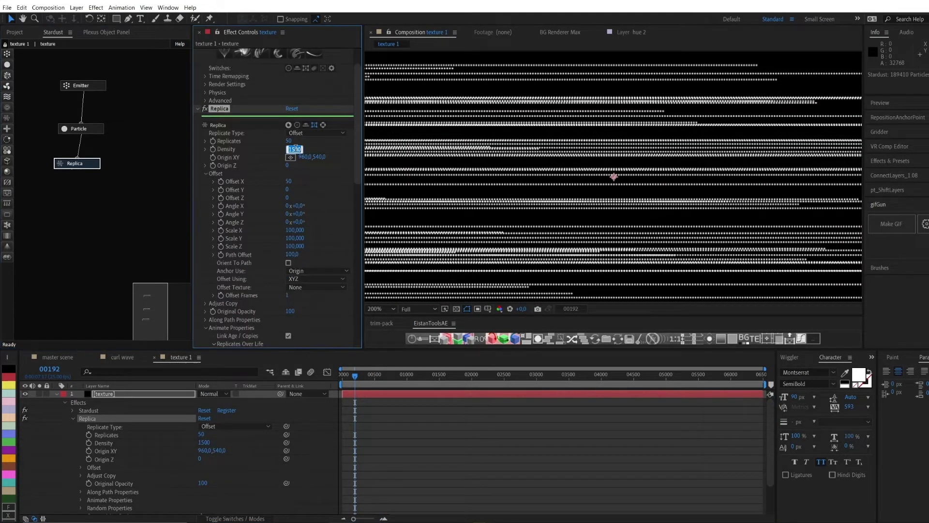
text(2000)
key(Return)
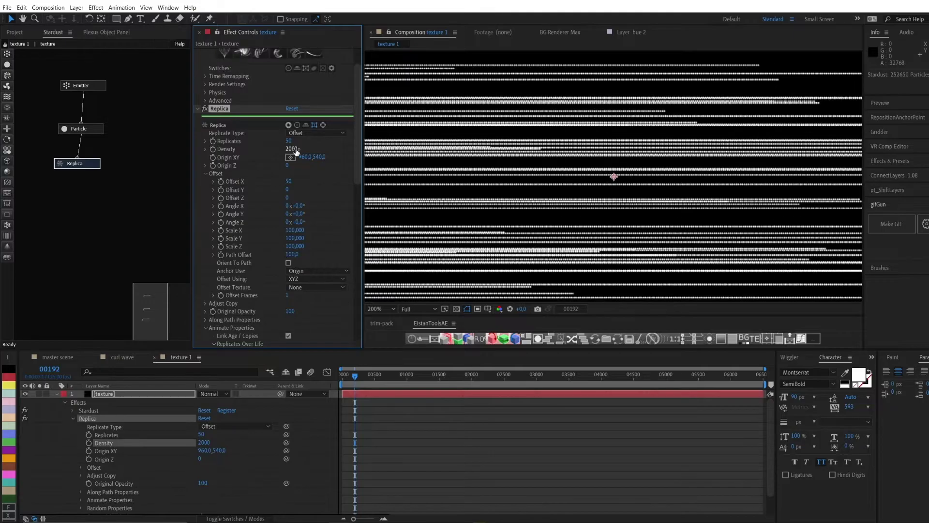
text(2500)
key(Return)
- Set Replicates Number to 80 in the Replica's random properties and fit the composition in the view
scroll(300, 251, down, 6)
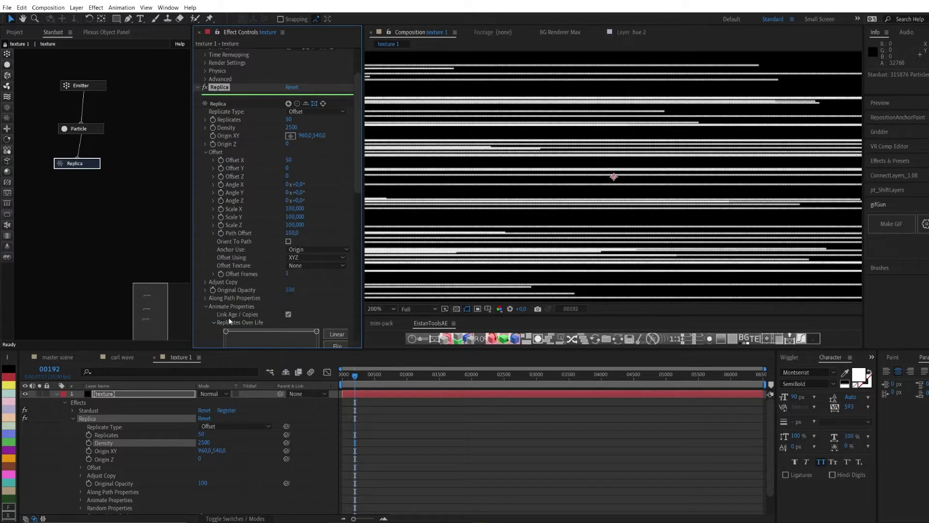
scroll(220, 288, down, 3)
click(205, 297)
scroll(205, 298, down, 3)
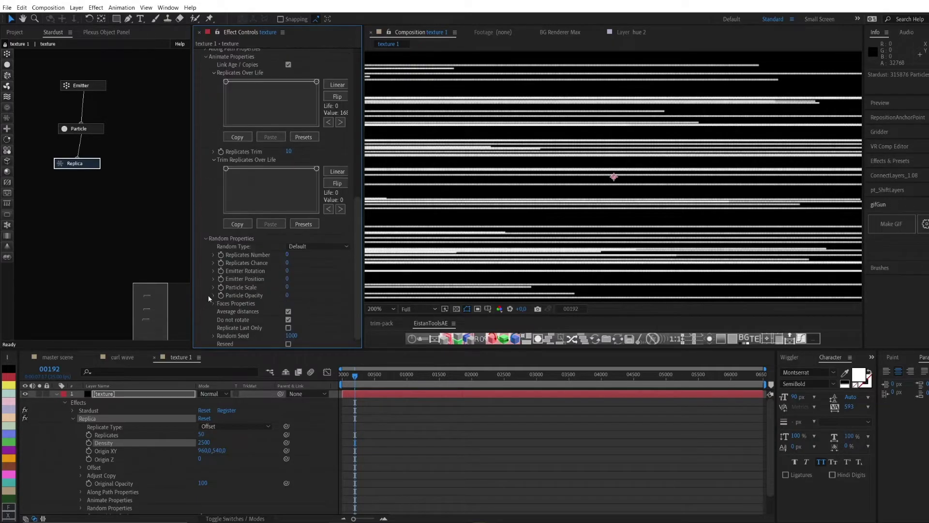
key(Return)
key(shift+slash)
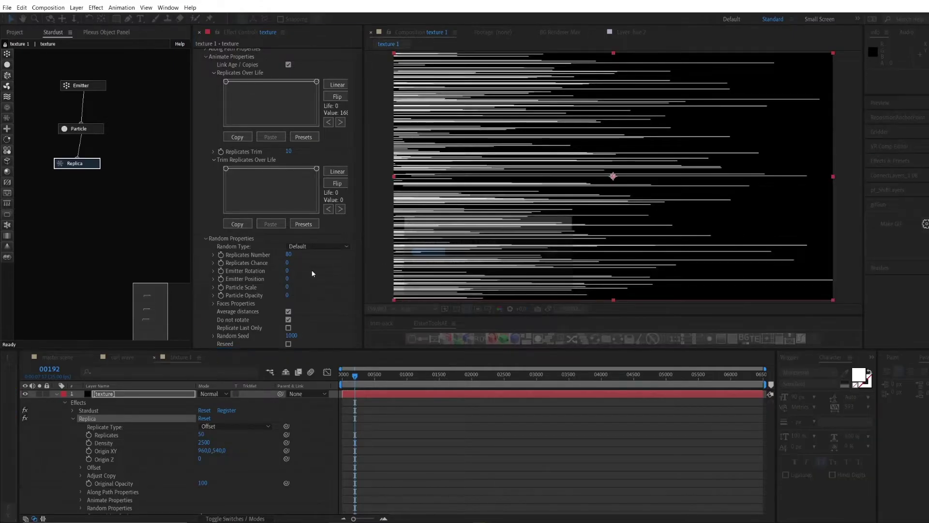
- Add the texture 1 composition to the curl wave composition beneath the stardust layer
click(124, 358)
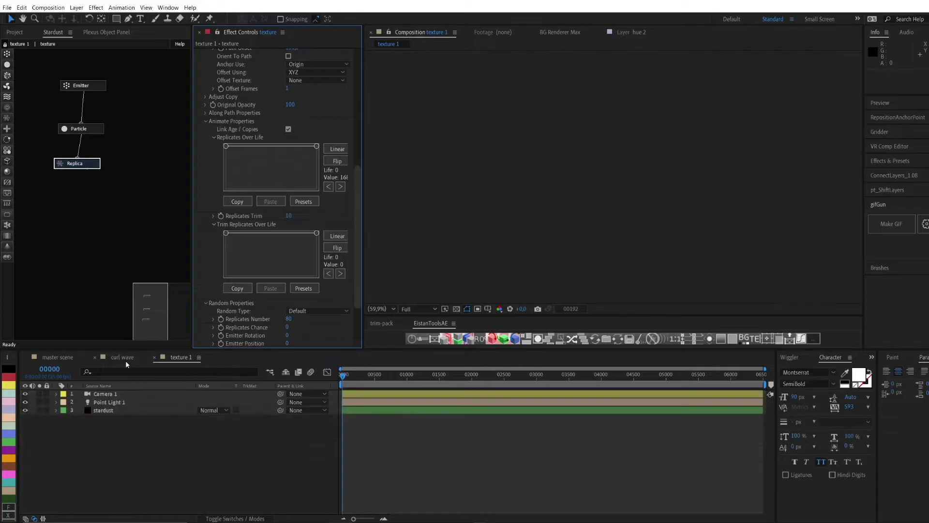
click(14, 32)
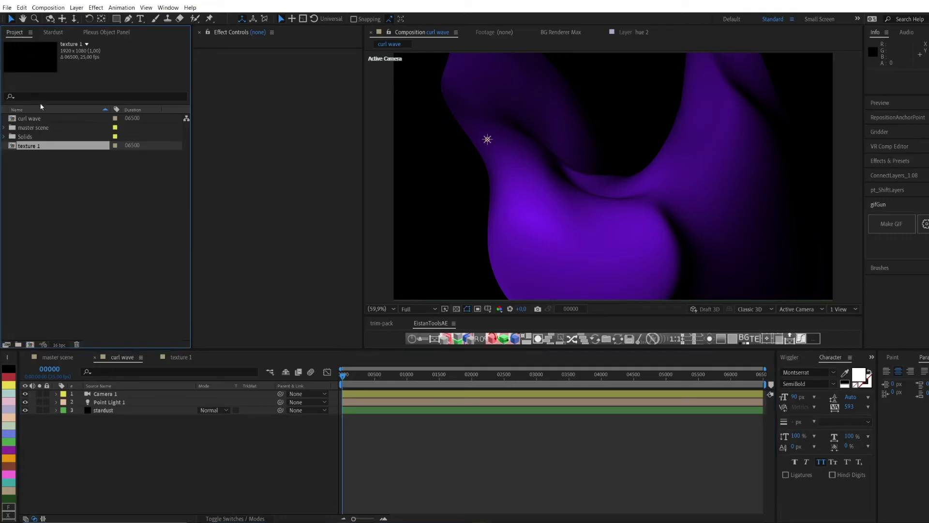
drag(33, 146, 31, 420)
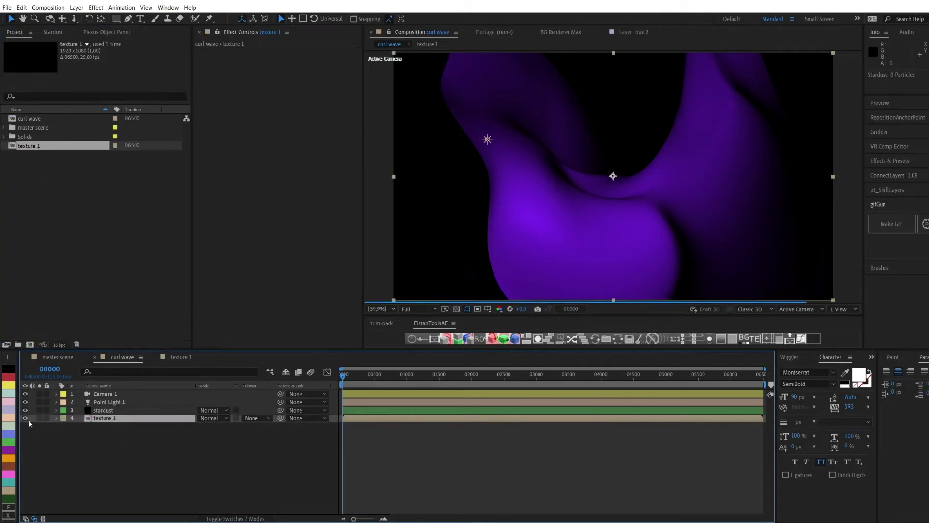
click(7, 371)
- Assign the texture 1 layer as the Diffuse Texture of the stardust layer's Material node
click(111, 411)
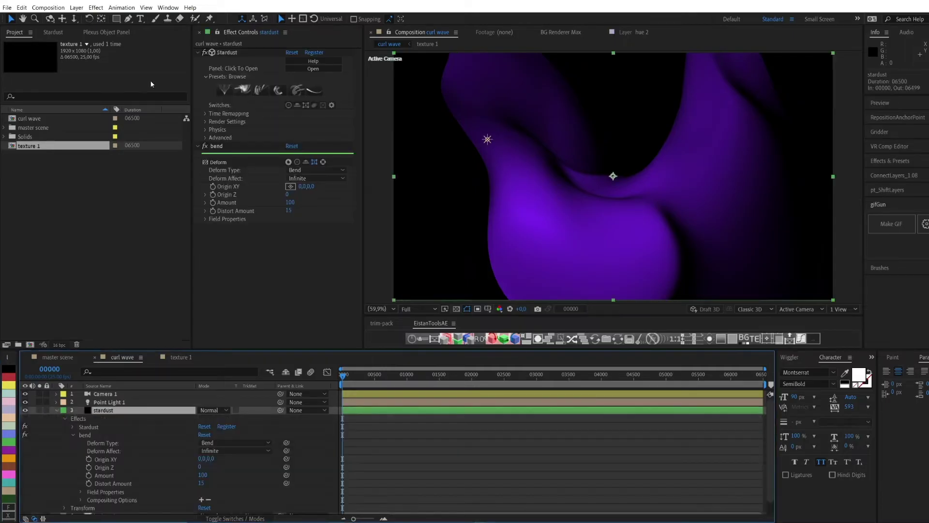
click(53, 32)
click(119, 167)
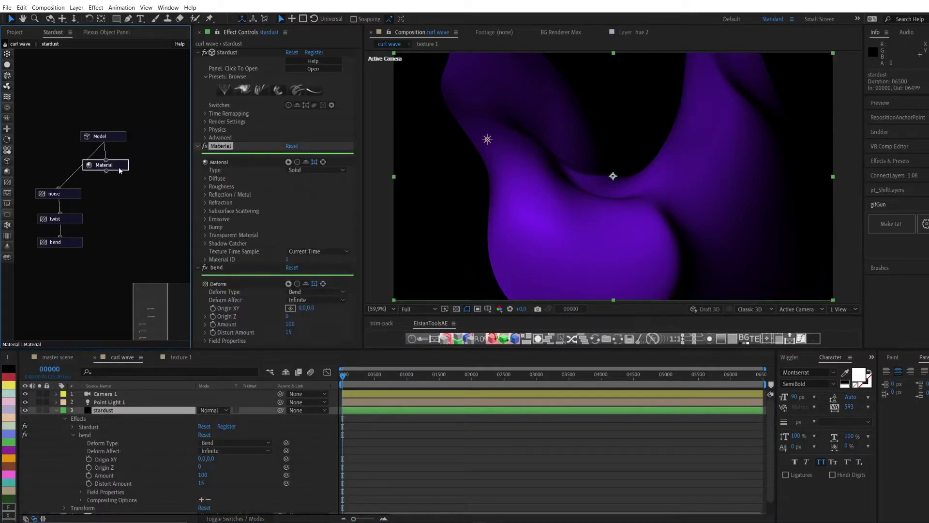
click(205, 178)
click(301, 219)
click(321, 248)
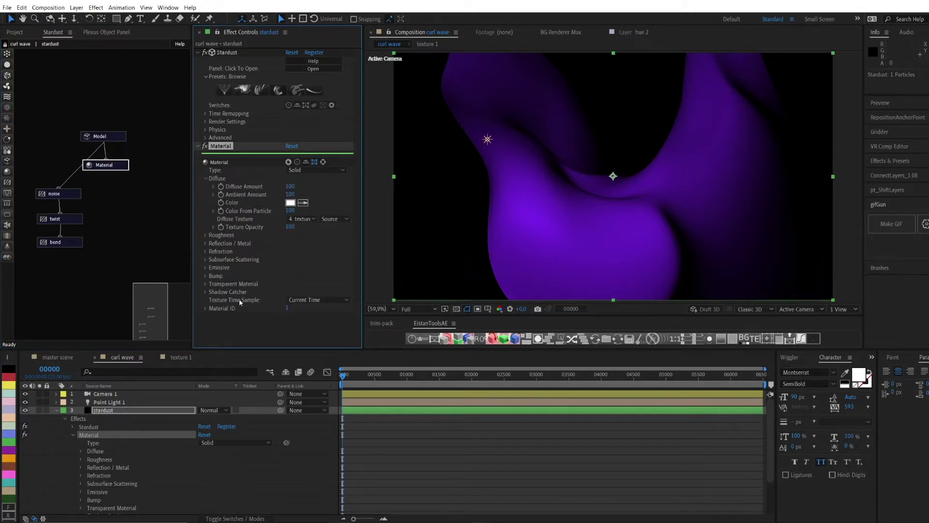
- Shift the texture layer in the texture 1 composition earlier so it begins before the composition's start
mouse_move(345, 378)
mouse_down()
mouse_move(372, 378)
mouse_move(348, 376)
mouse_up()
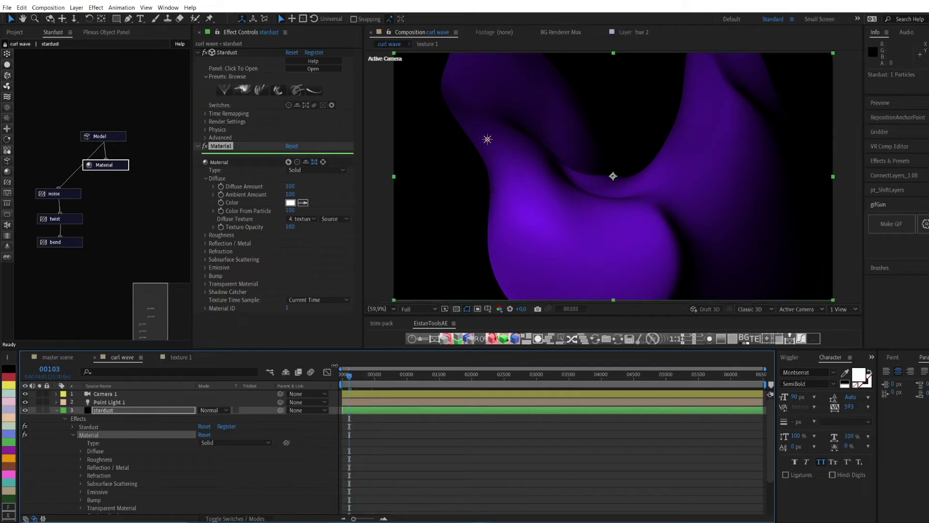
click(192, 357)
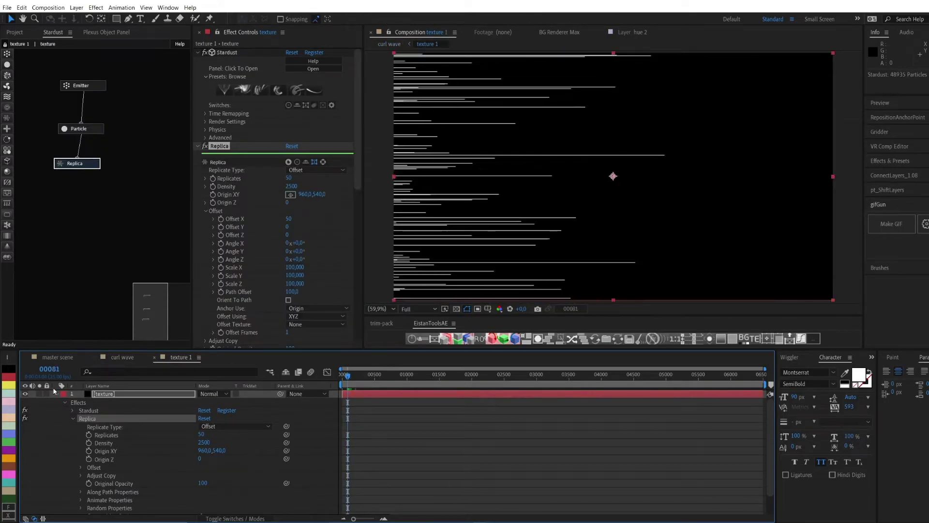
drag(365, 396, 353, 396)
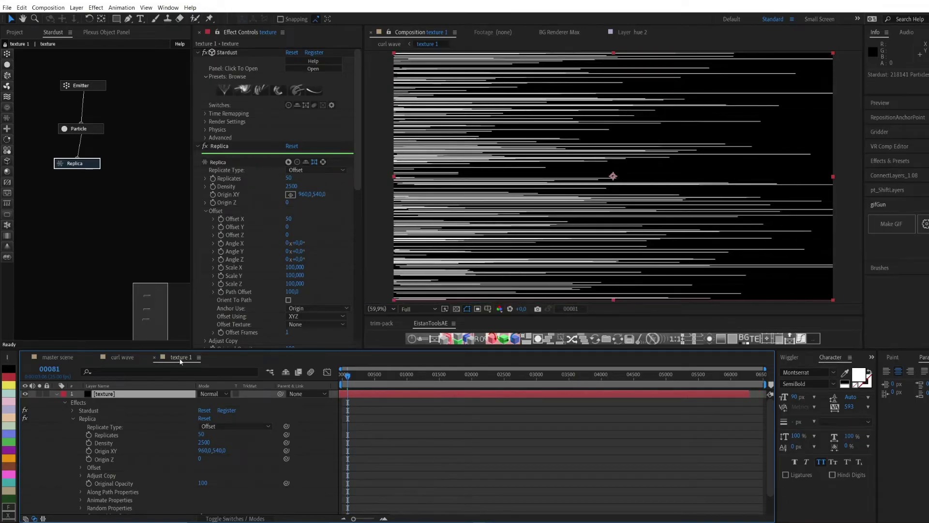
- Assign texture 1 as the Emissive Texture of the Material in the curl wave composition
click(125, 357)
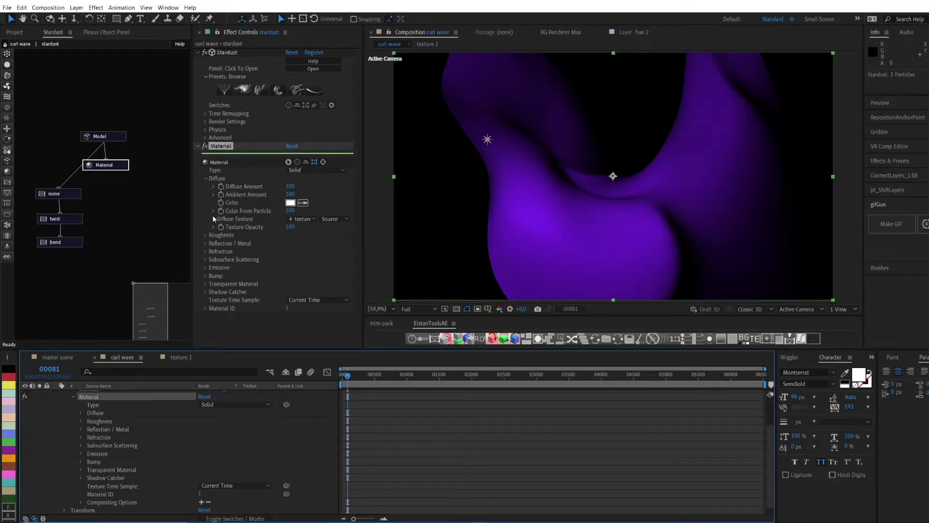
click(205, 267)
click(295, 292)
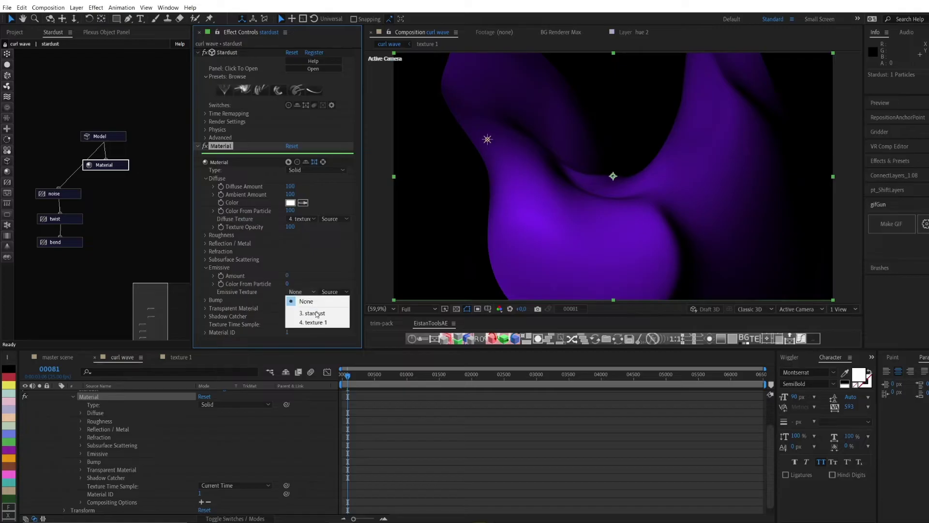
click(321, 323)
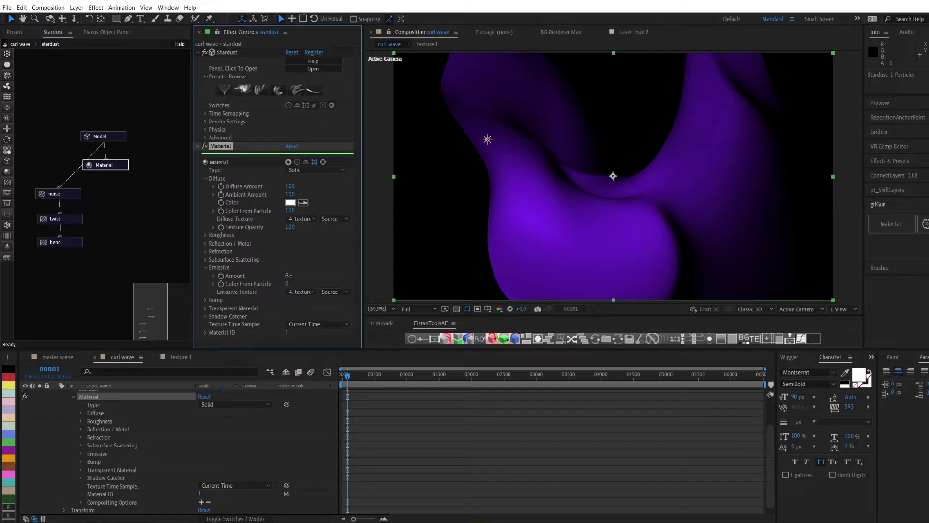
- Set the Material's Emissive Amount to 100 and hide Point Light 1 in the curl wave composition
drag(330, 276, 338, 274)
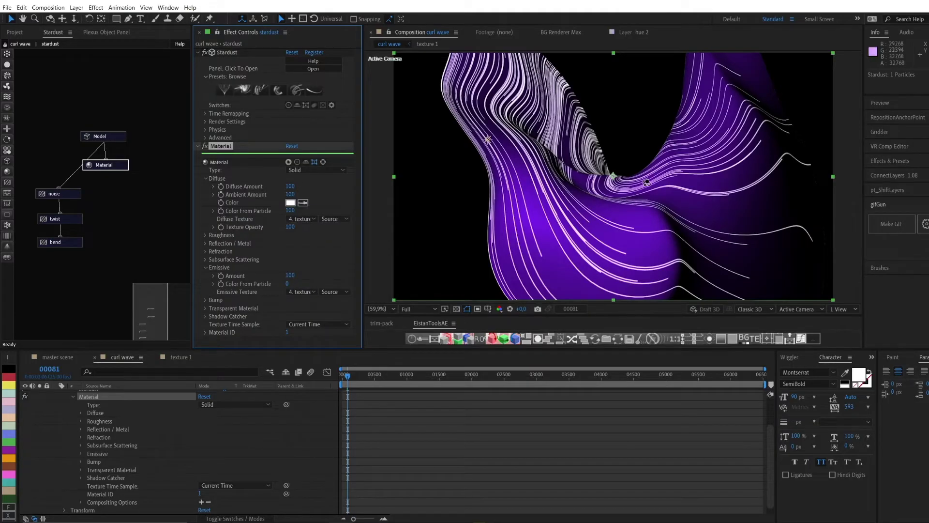
key(c)
scroll(100, 416, up, 2)
click(25, 402)
- Reframe the curl wave composition by orbiting, panning and dollying the camera closer to the curled lines
key(c)
key(c)
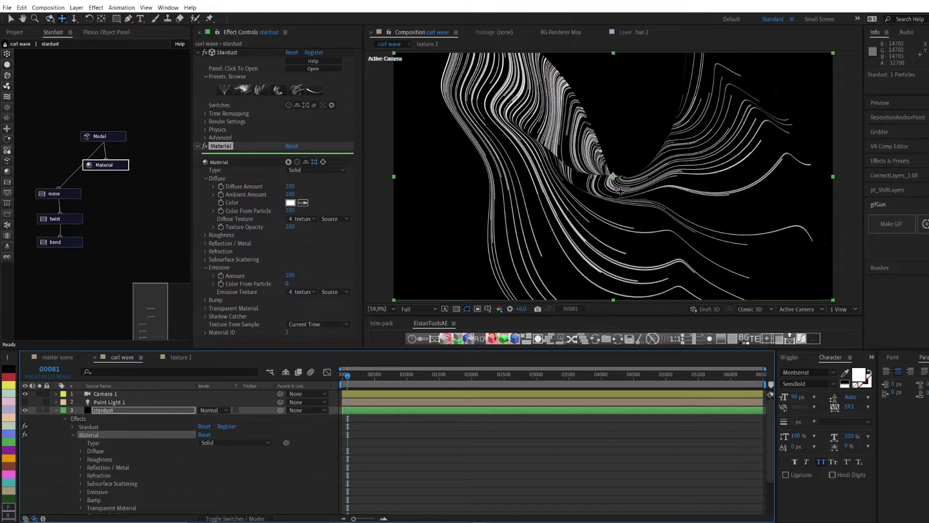
drag(638, 187, 629, 132)
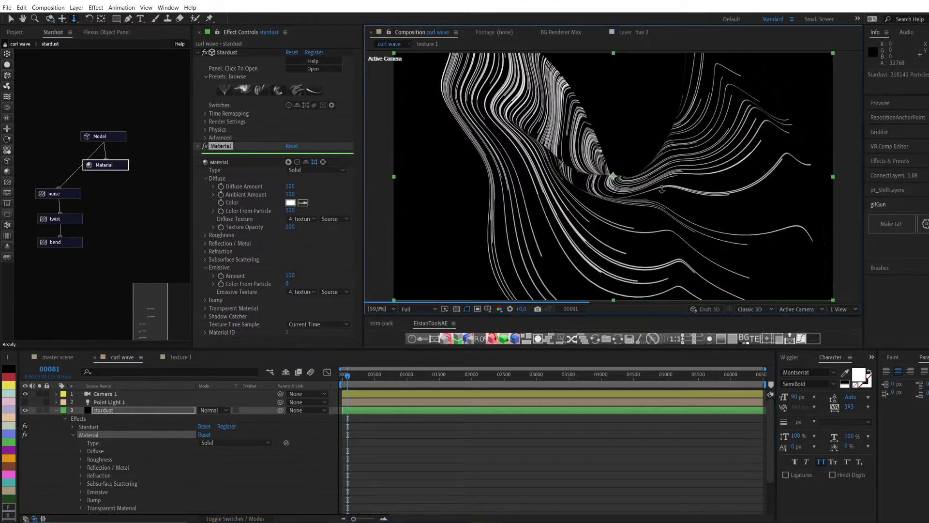
key(c)
drag(644, 202, 616, 202)
key(c)
key(c)
drag(661, 178, 631, 154)
key(c)
key(c)
key(c)
drag(632, 159, 629, 170)
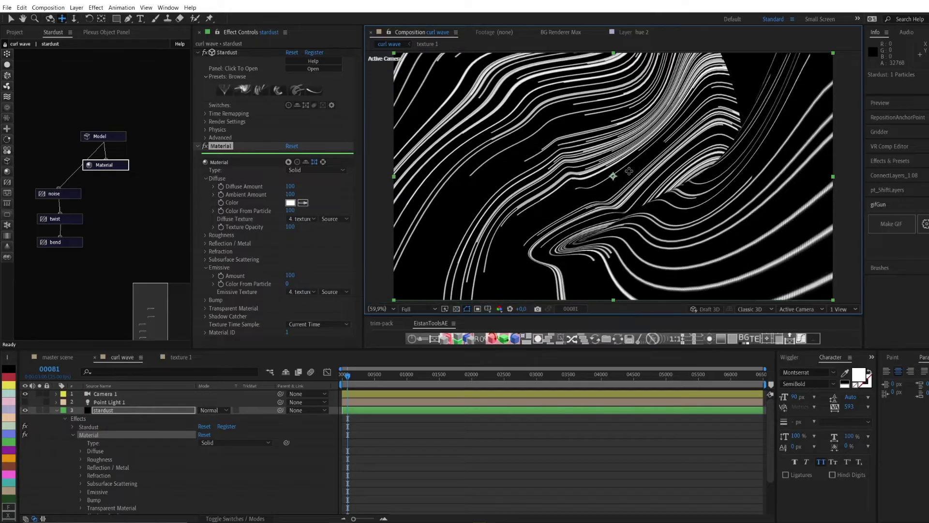
- Try a Distort Amount of 10 on the bend deformer, then set it to 20
click(73, 243)
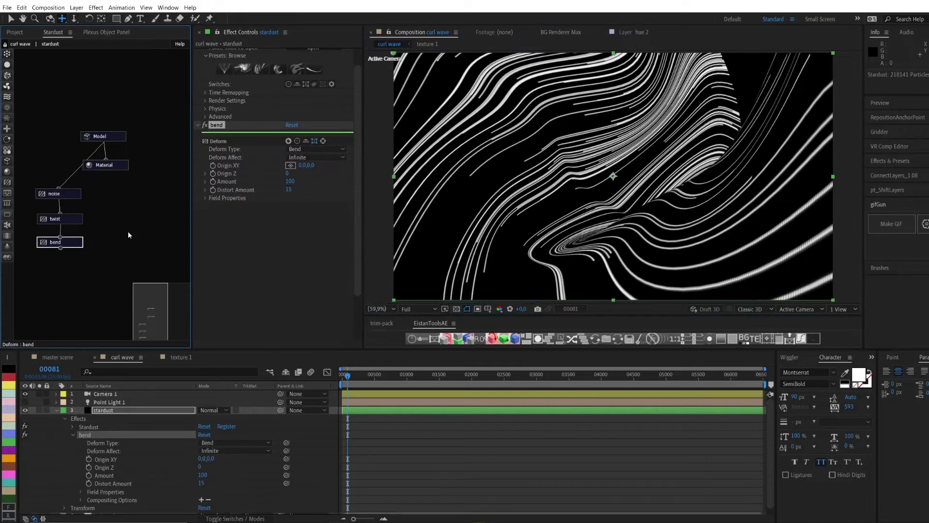
click(292, 190)
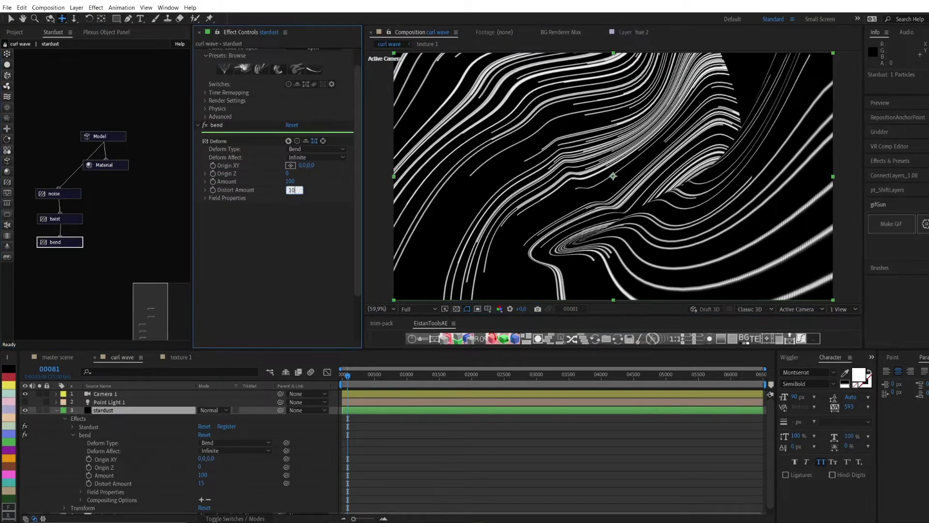
text(10)
key(Return)
click(290, 190)
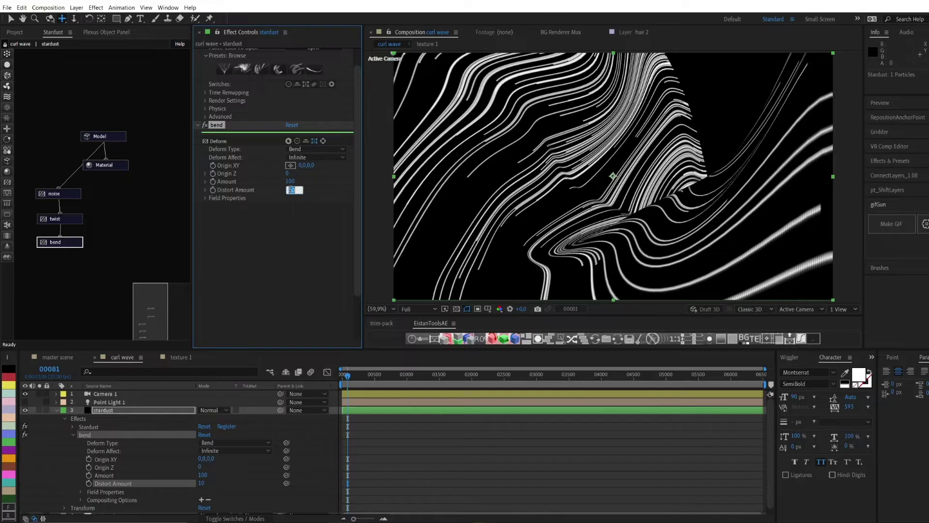
key(Return)
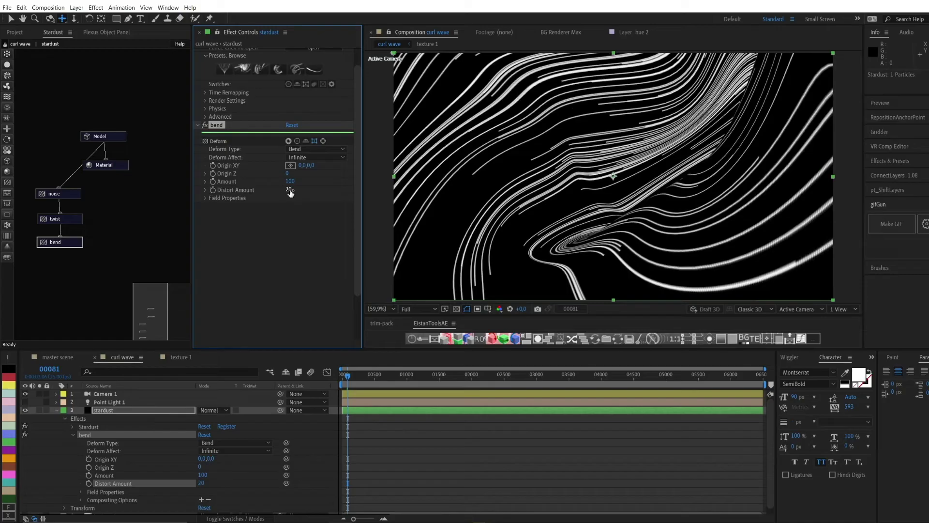
- Set the noise deformer's Position offset to 100
click(68, 193)
click(290, 219)
text(100)
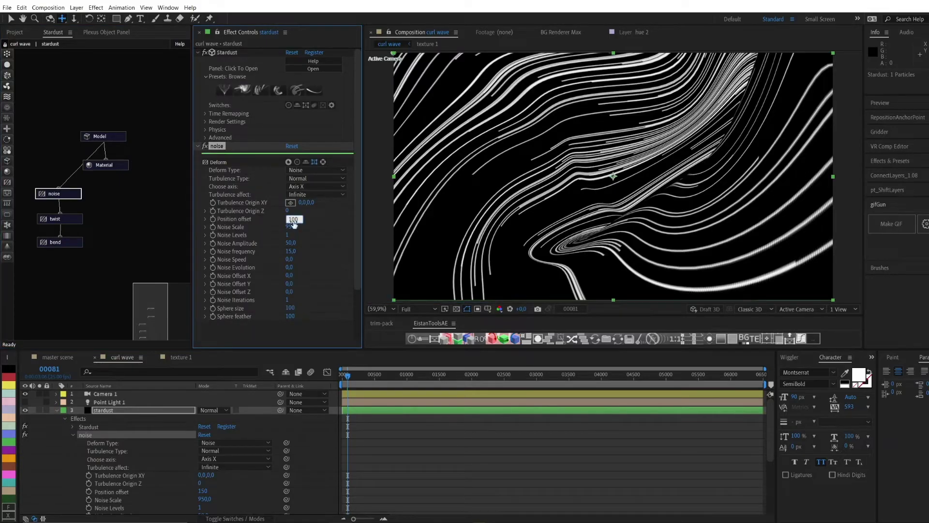
key(Return)
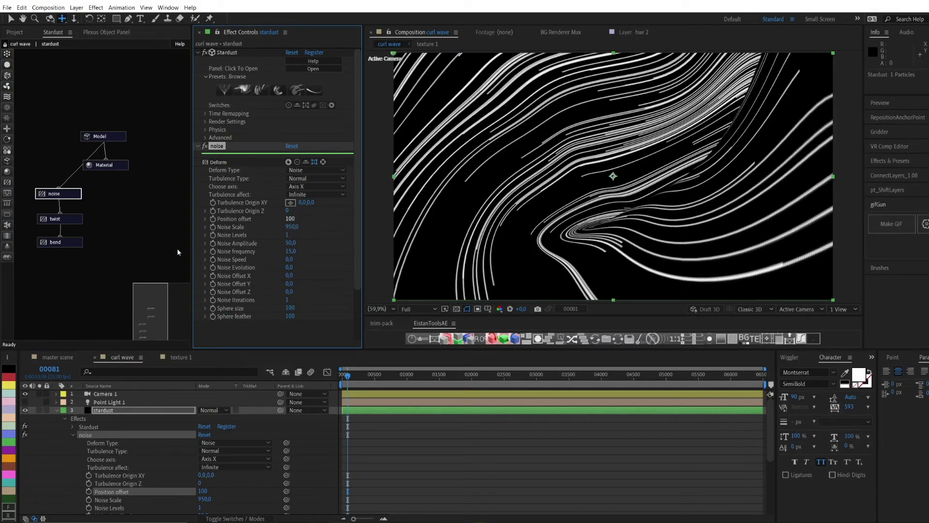
- Set the twist deformer's Distort Amount to 15 and orbit the camera slightly around the curled lines
click(73, 219)
click(291, 205)
text(15)
key(Return)
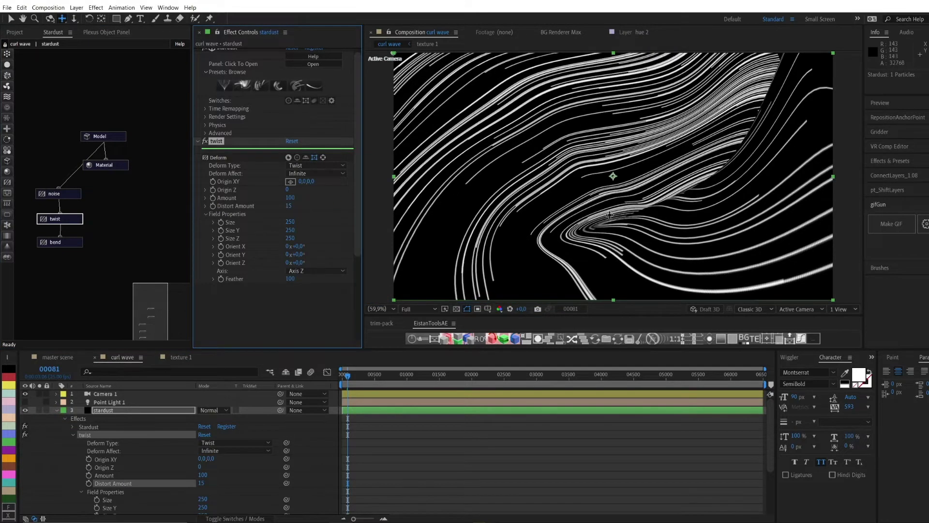
key(c)
drag(618, 186, 622, 171)
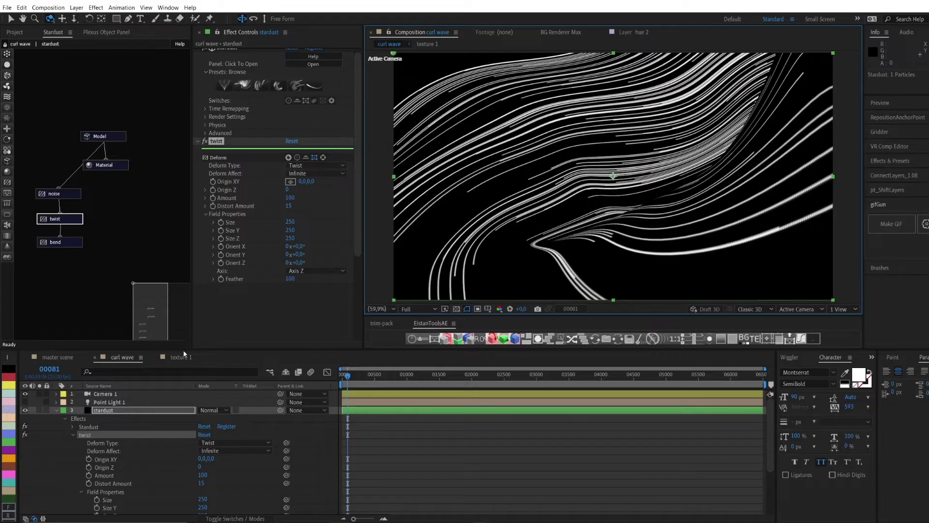
- In the texture 1 composition, shape the Particle node's Opacity over life curve to stay full and then fade to 0
click(179, 357)
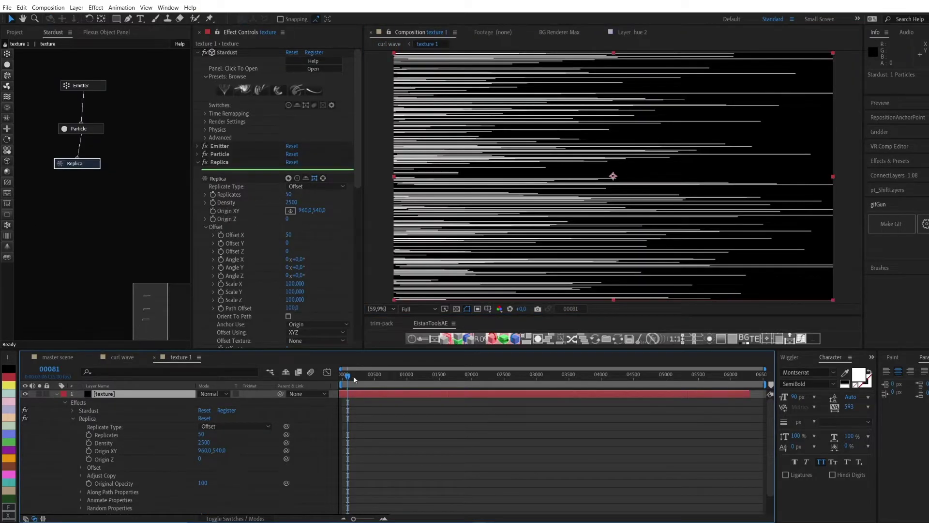
drag(348, 377, 351, 375)
key(space)
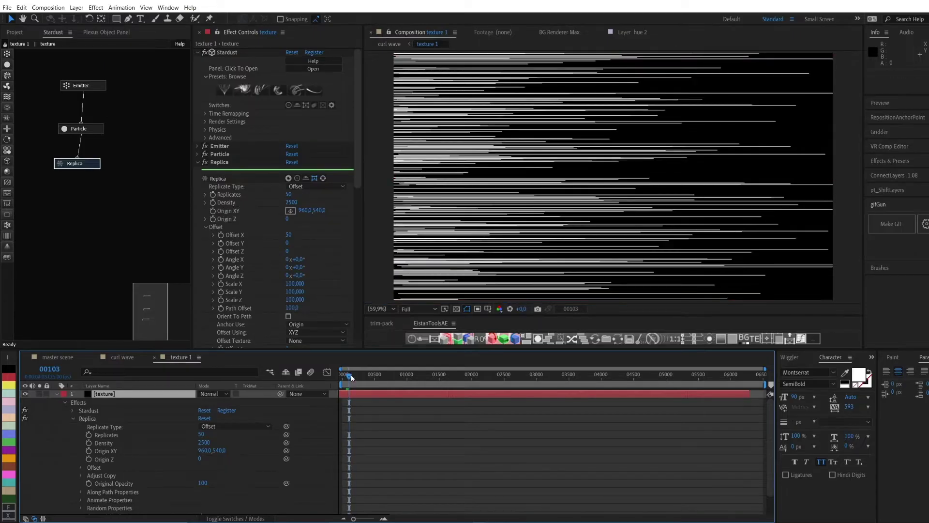
key(space)
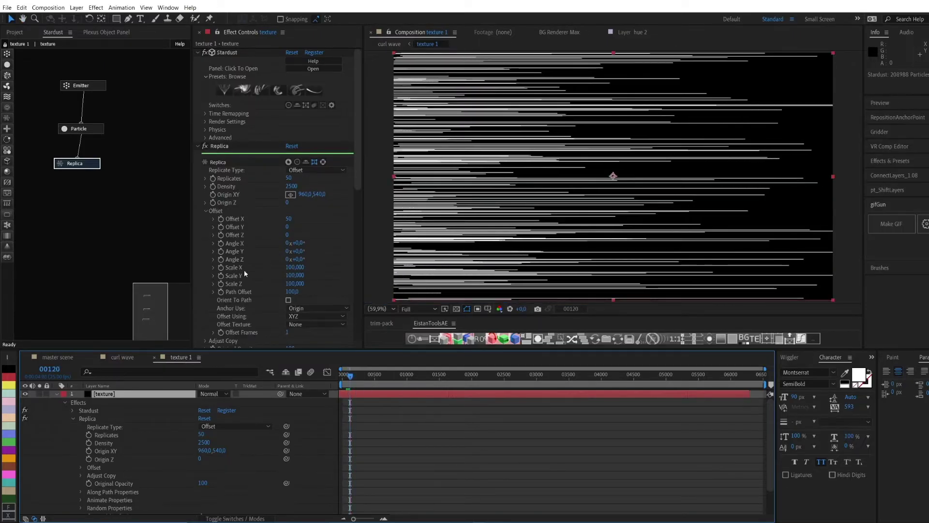
click(79, 129)
click(206, 202)
click(212, 219)
click(290, 228)
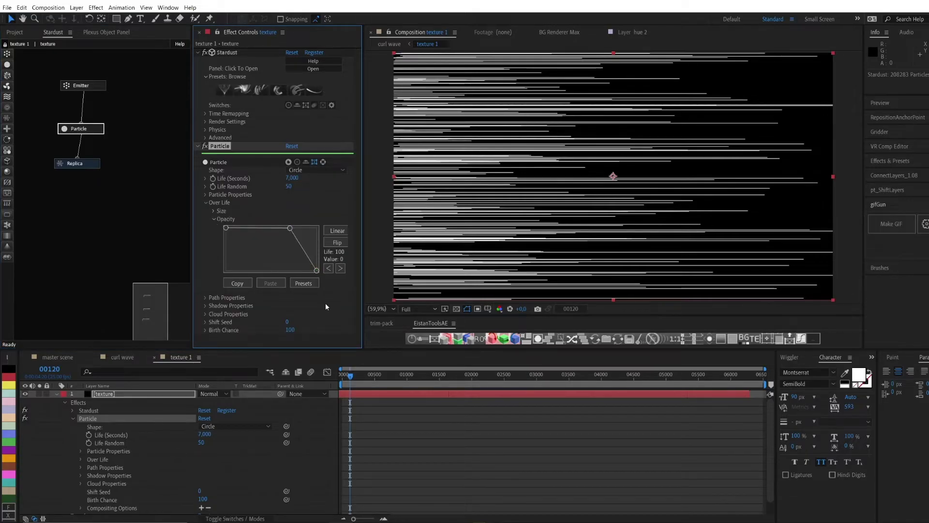
- Extend the texture 1 work area to frame 200, zoom the timeline, and check the line animation around frame 170
click(347, 379)
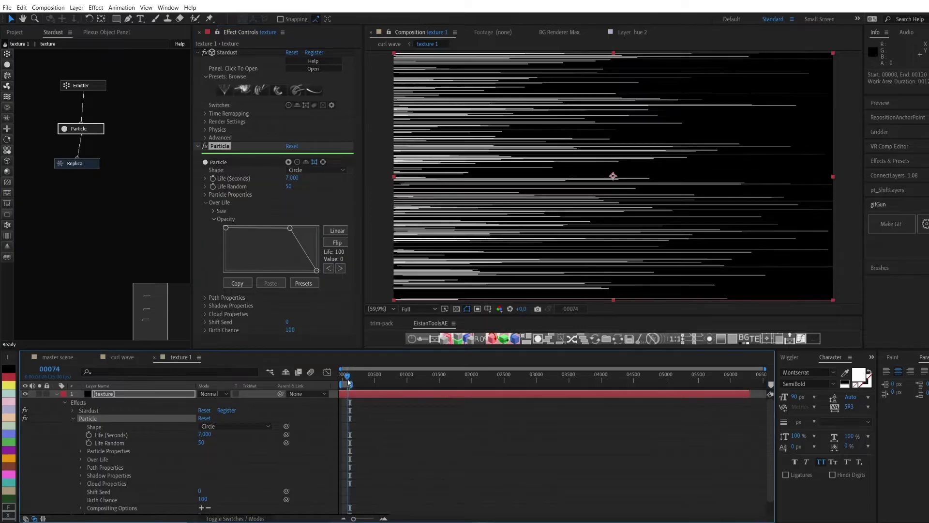
click(346, 379)
click(50, 368)
text(200)
key(Return)
key(equal)
key(equal)
drag(374, 371, 317, 373)
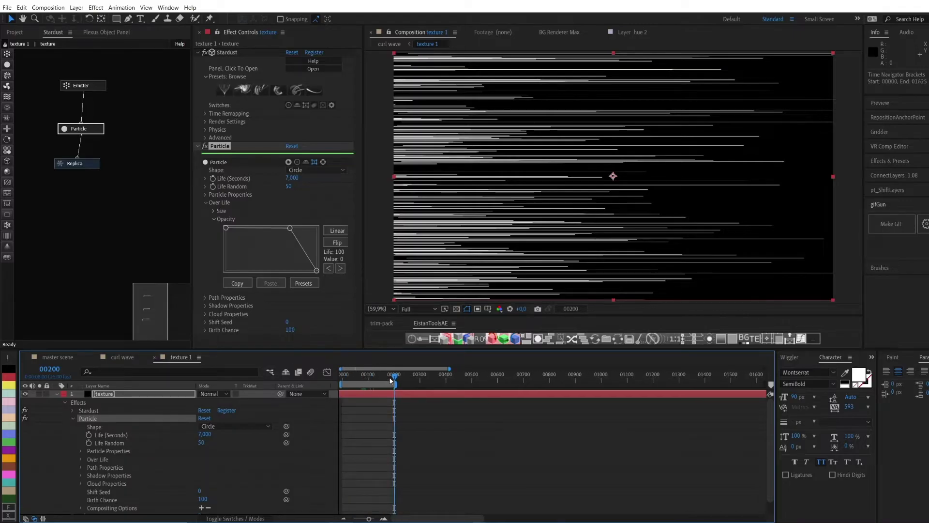
drag(391, 381, 387, 379)
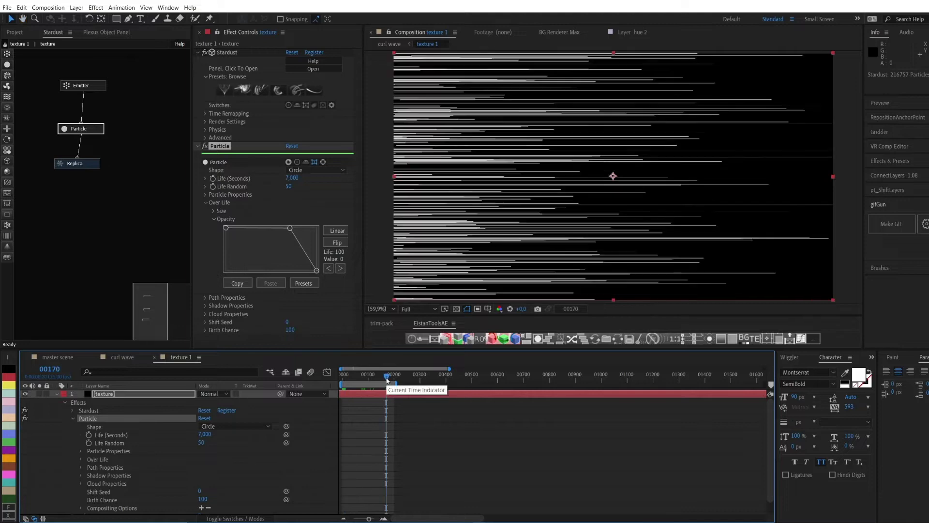
- Set the Particle node's Life to 8 seconds and preview the lines from frame 0 over a longer work area
click(292, 178)
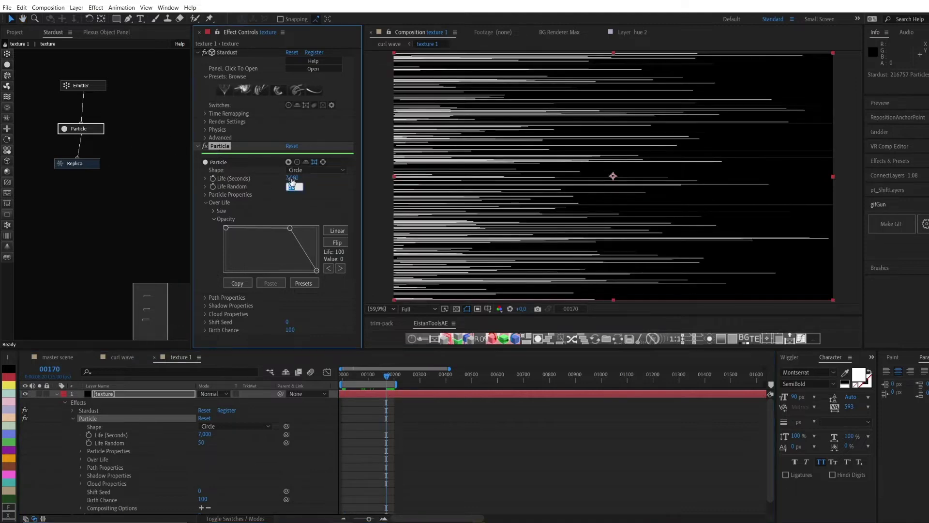
text(8)
key(Return)
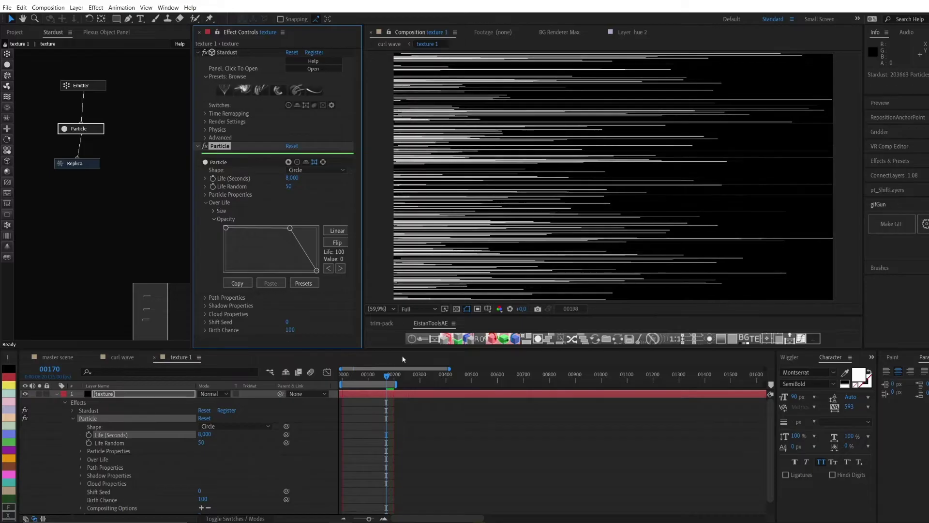
key(Home)
drag(397, 384, 416, 384)
key(space)
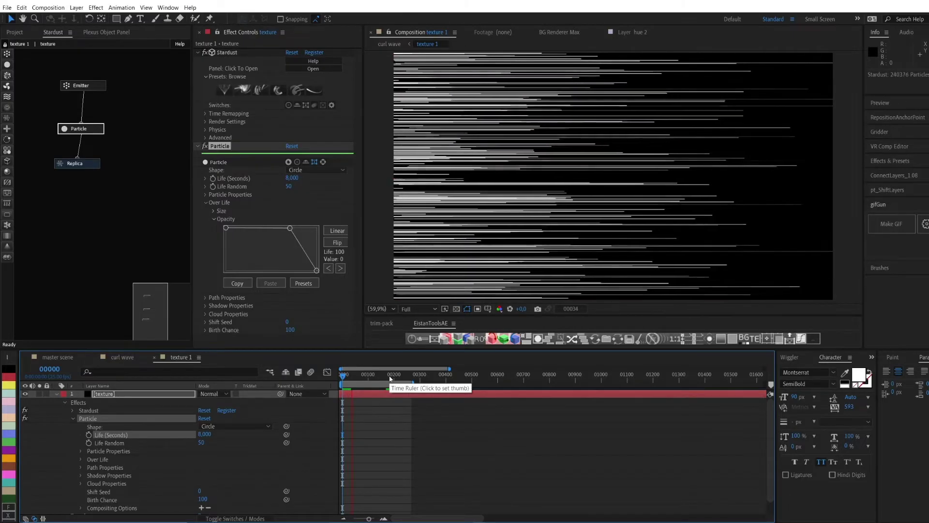
key(space)
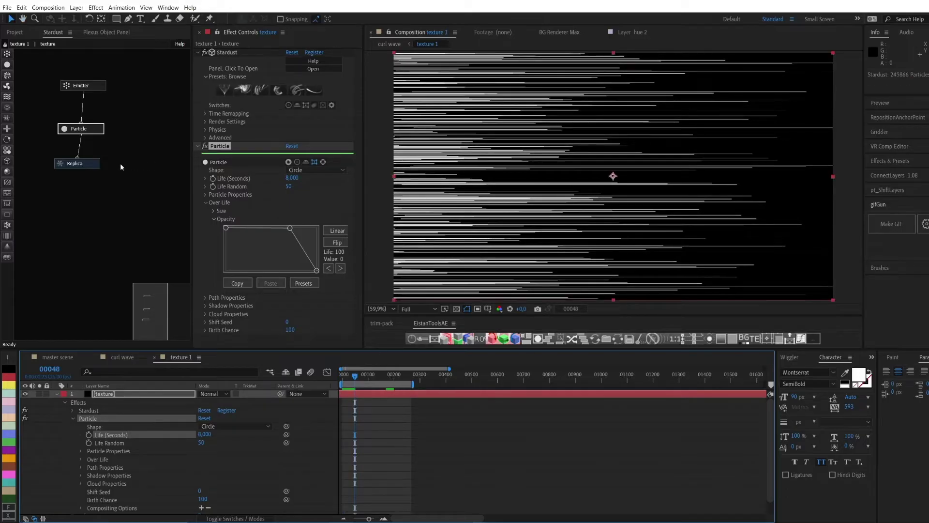
- Duplicate the Particle node, connect the copy to the Emitter, and attach a Motion node to it
drag(89, 131, 141, 132)
key(ctrl+d)
click(138, 131)
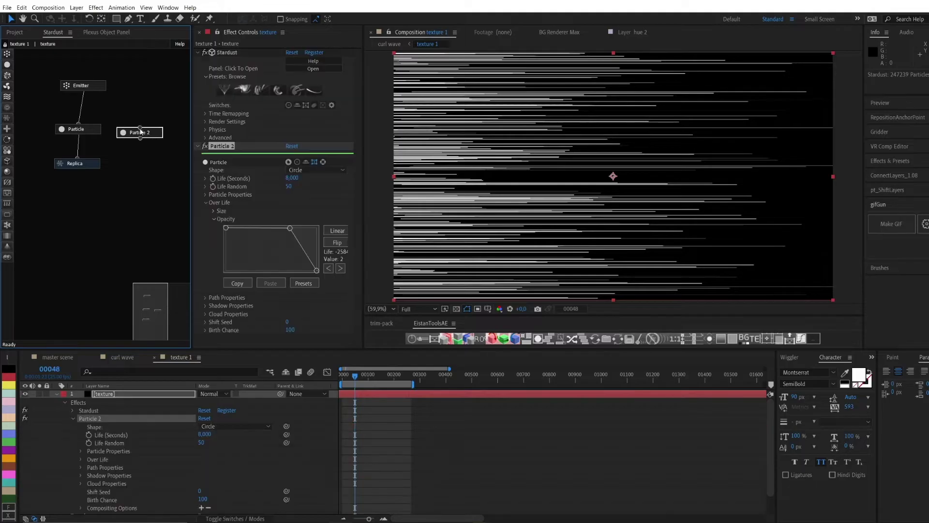
drag(7, 138, 157, 165)
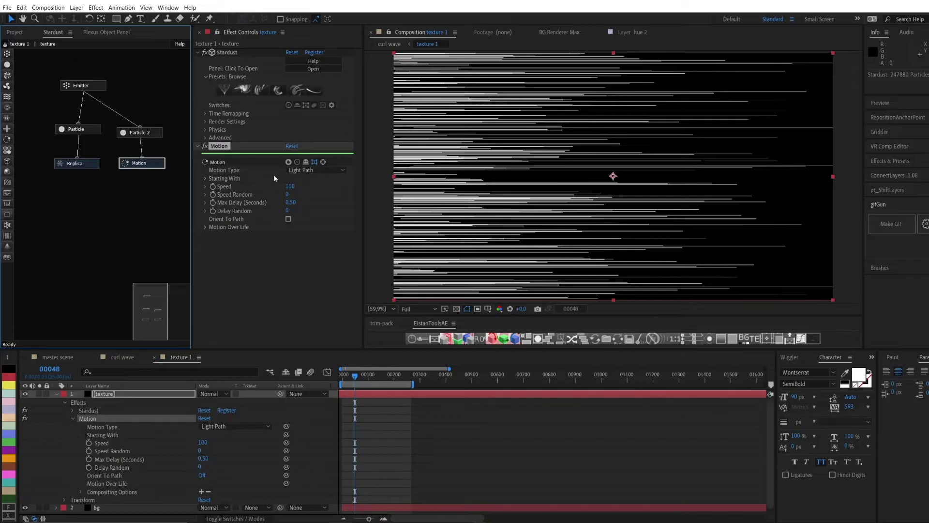
- Set the Motion node's type to Sine, with Speed 270 and Speed Random 100
click(312, 170)
click(306, 199)
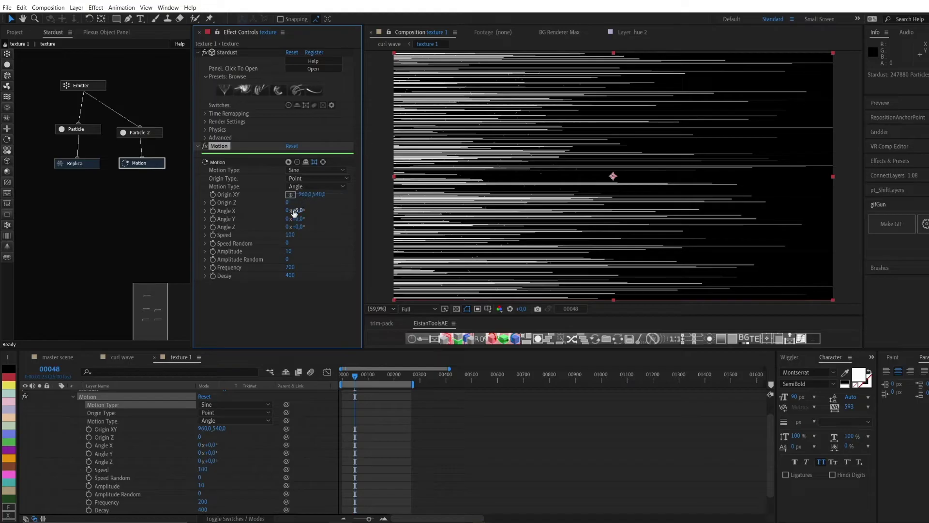
click(292, 234)
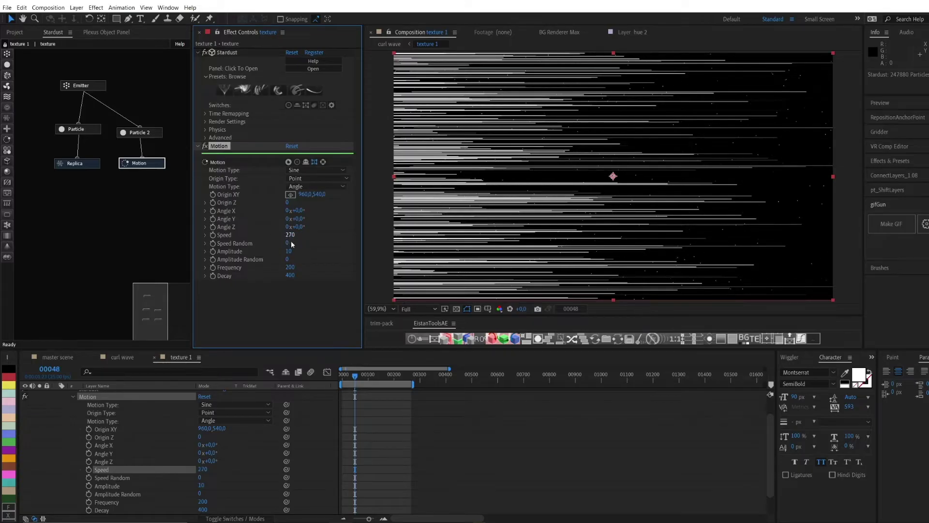
drag(289, 244, 304, 242)
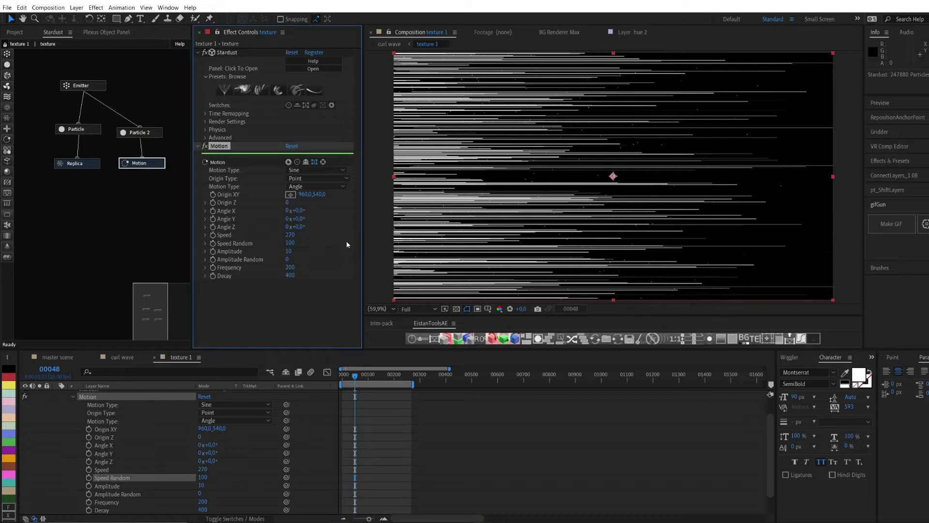
- Set the Shift Seed of the duplicated Particle 2 node to 10
click(140, 132)
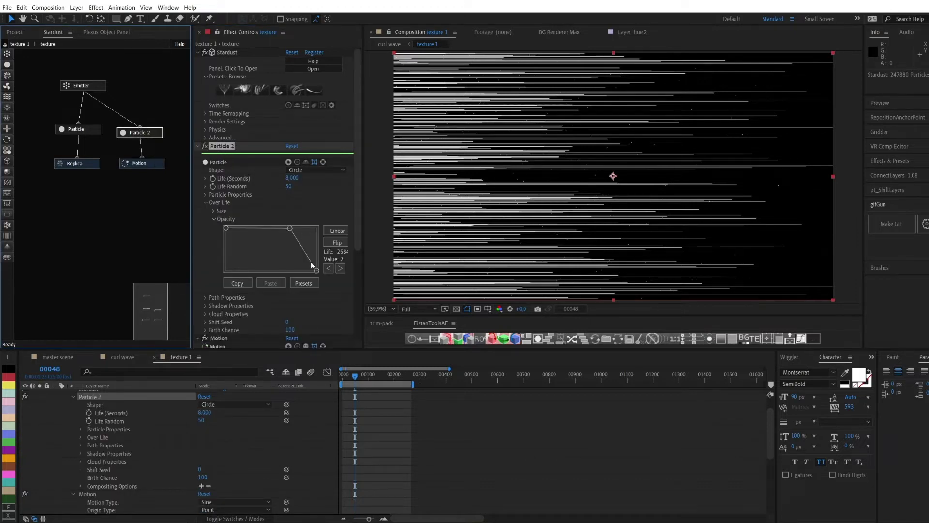
click(288, 322)
key(Return)
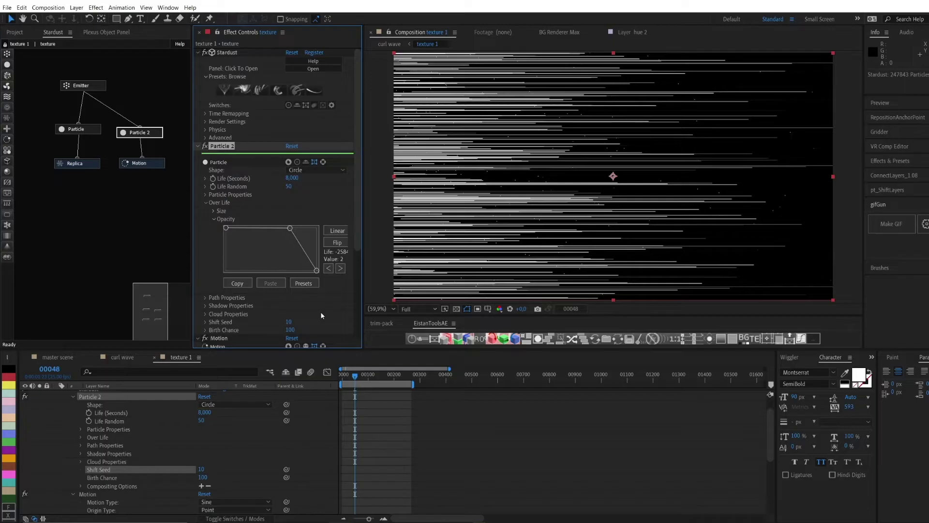
- Duplicate the bg layer in the texture 1 composition and rename the copy "line"
scroll(87, 414, up, 2)
click(56, 394)
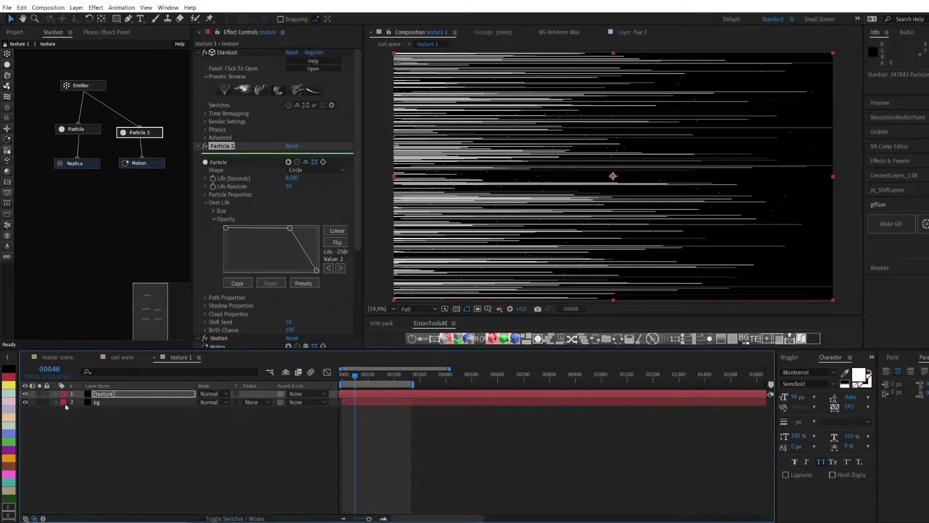
click(96, 403)
key(ctrl+d)
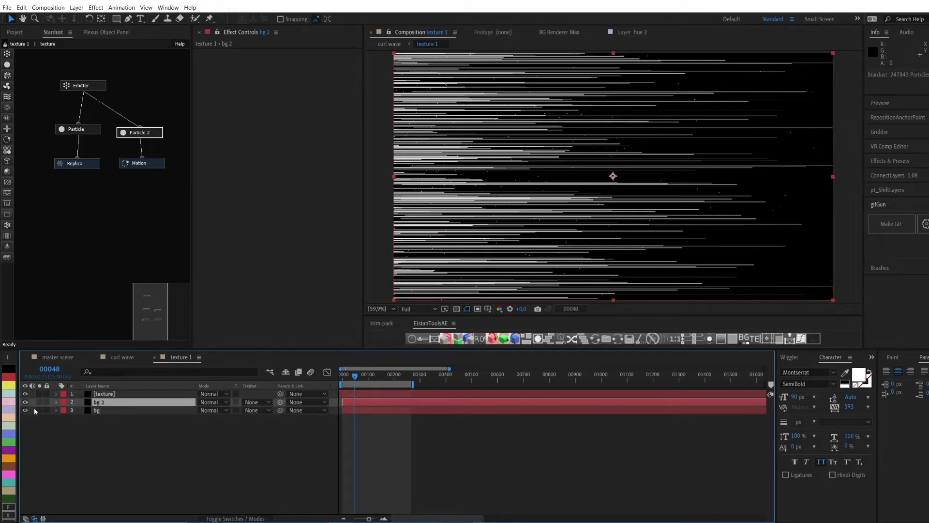
key(Return)
text(line)
key(Return)
- Apply the Venetian Blinds effect to the line layer and set its Direction to 60°
key(ctrl+space)
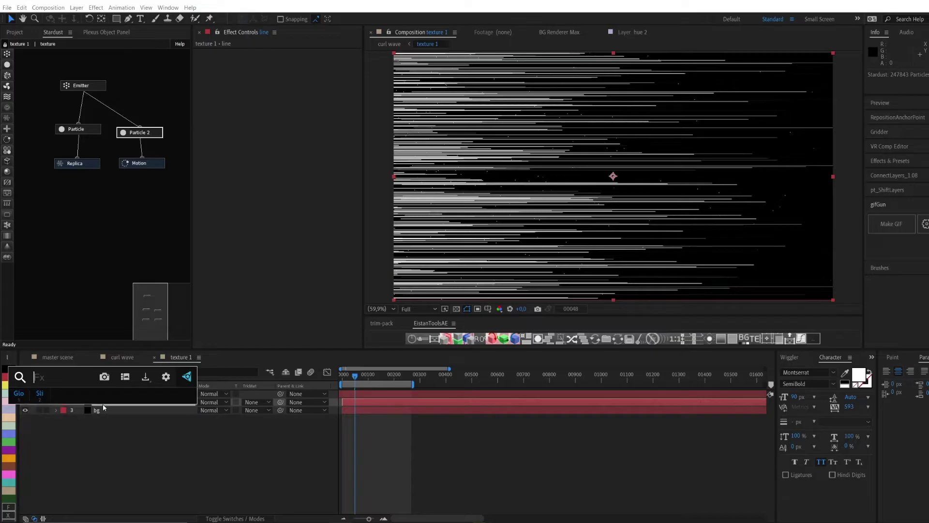
text(ven)
key(Return)
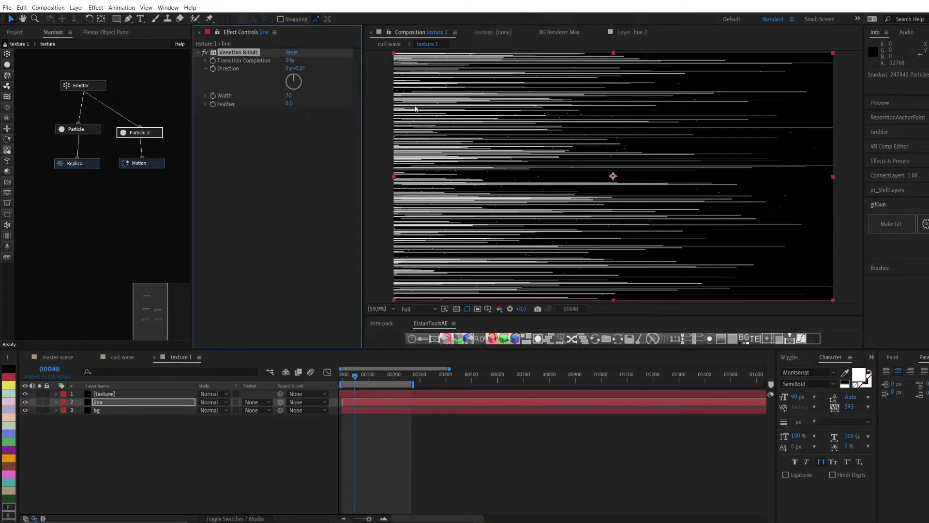
click(300, 69)
text(60)
key(Return)
- Apply a Fill effect to the line layer with the dark grey-blue colour 272A2D
key(ctrl+space)
text(fil)
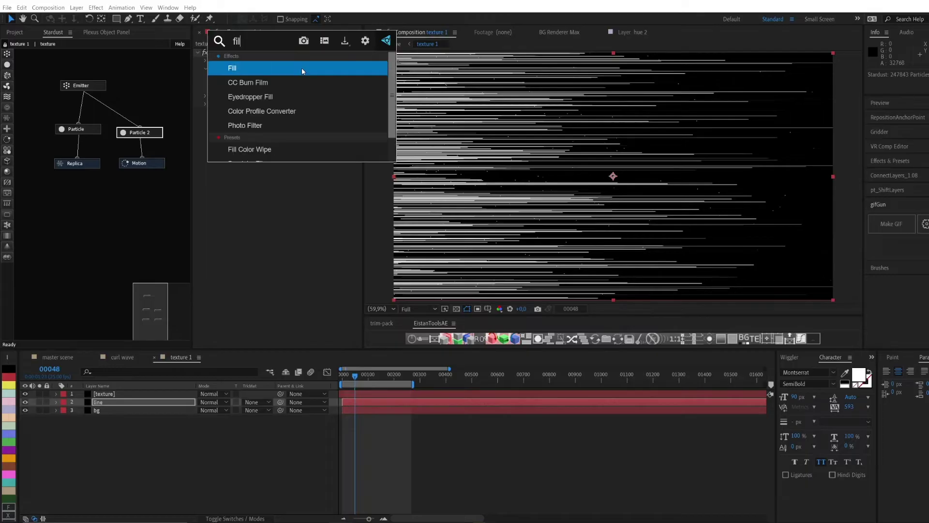
key(Return)
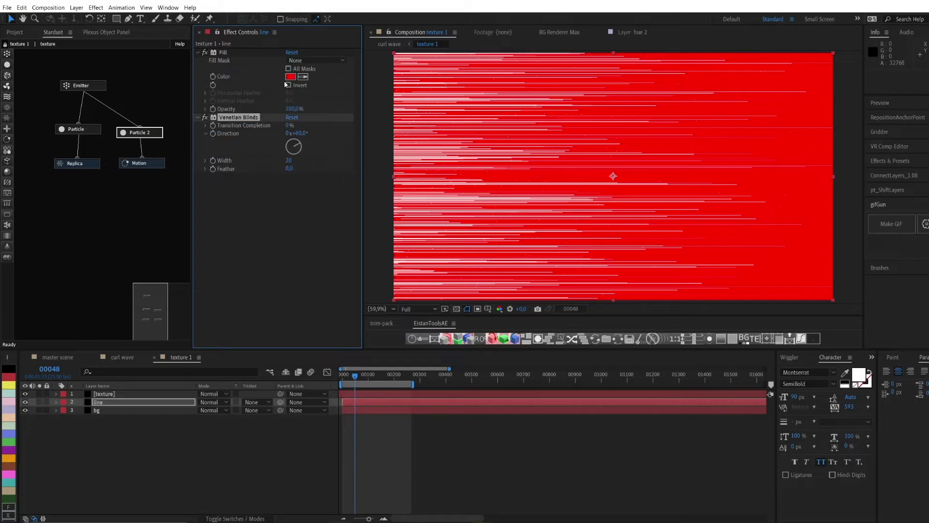
click(290, 76)
drag(236, 376, 237, 367)
drag(124, 415, 119, 411)
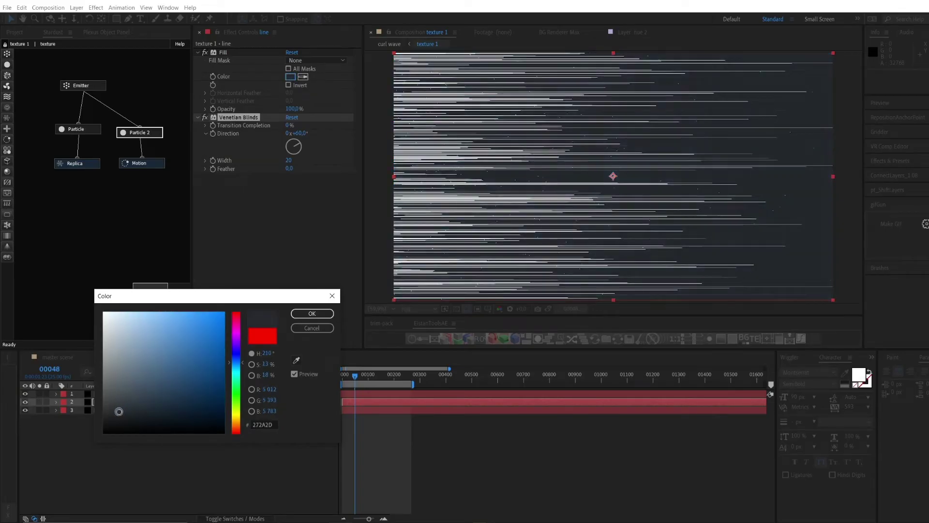
click(332, 318)
- Set the line layer's Venetian Blinds Direction to 90° and Transition Completion to 50%
click(297, 133)
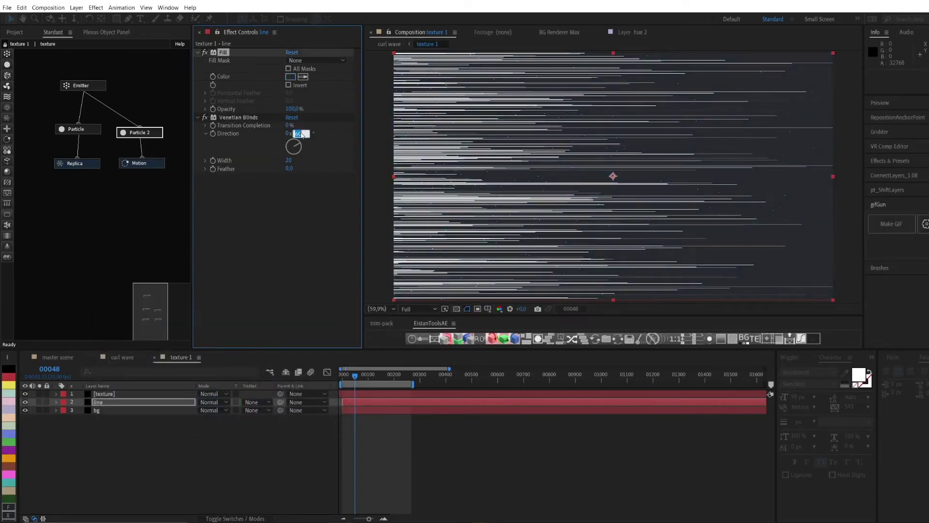
text(90)
key(Return)
click(289, 125)
text(50)
key(Return)
- Set the Venetian Blinds Transition Completion to 80% and its Width to 10
click(289, 125)
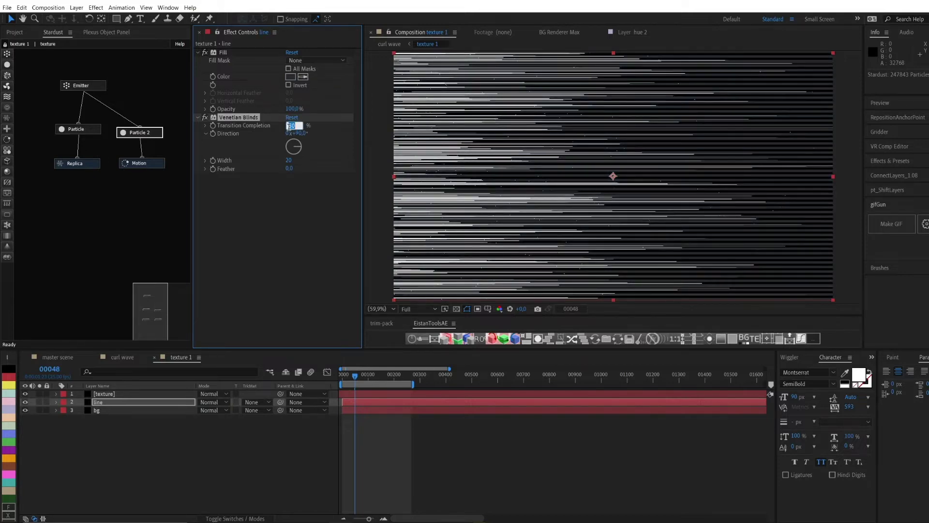
text(80)
key(Return)
click(289, 160)
text(10)
key(Return)
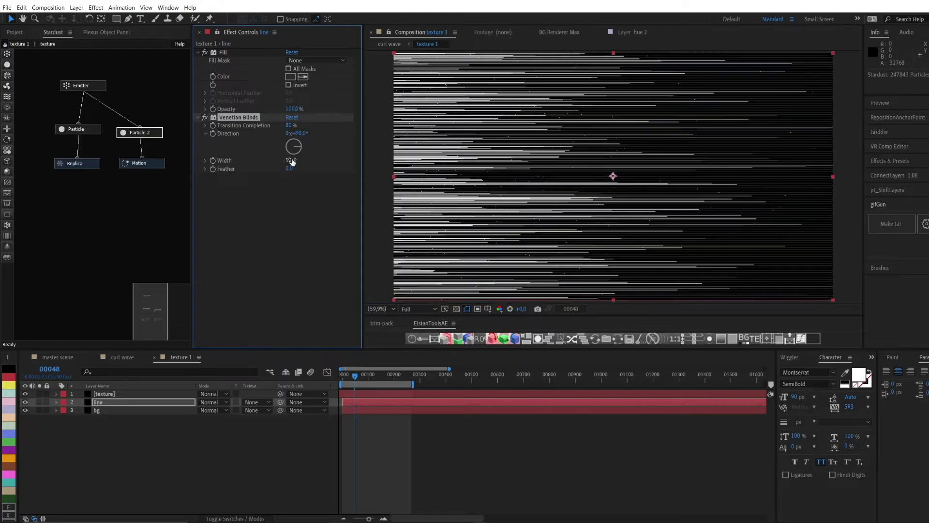
- Set the Venetian Blinds Transition Completion to 70%, and check the stripes in the curl wave composition before returning to texture 1
click(289, 126)
text(70)
key(Return)
key(Return)
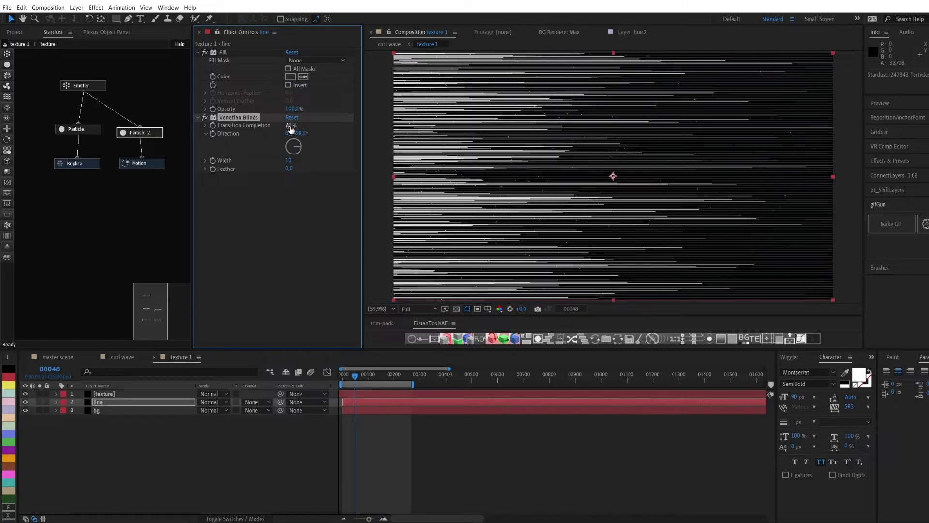
click(114, 358)
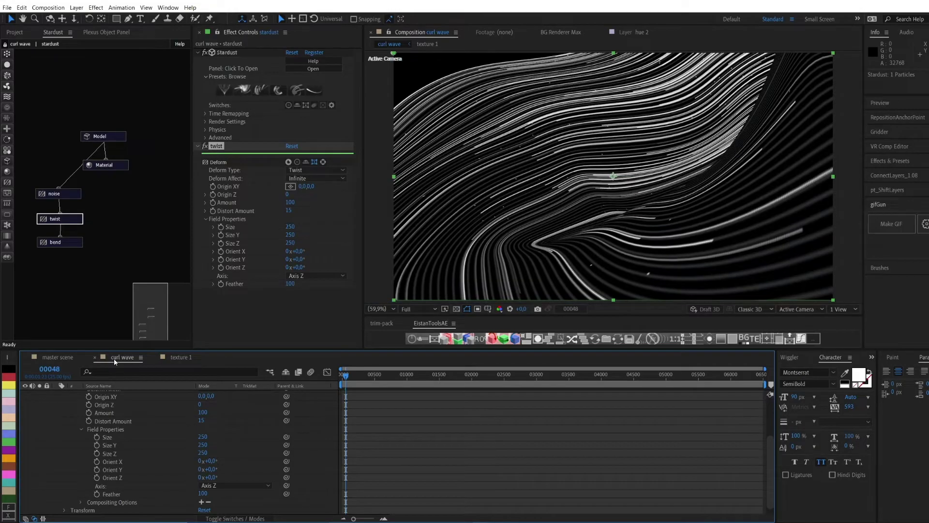
click(175, 357)
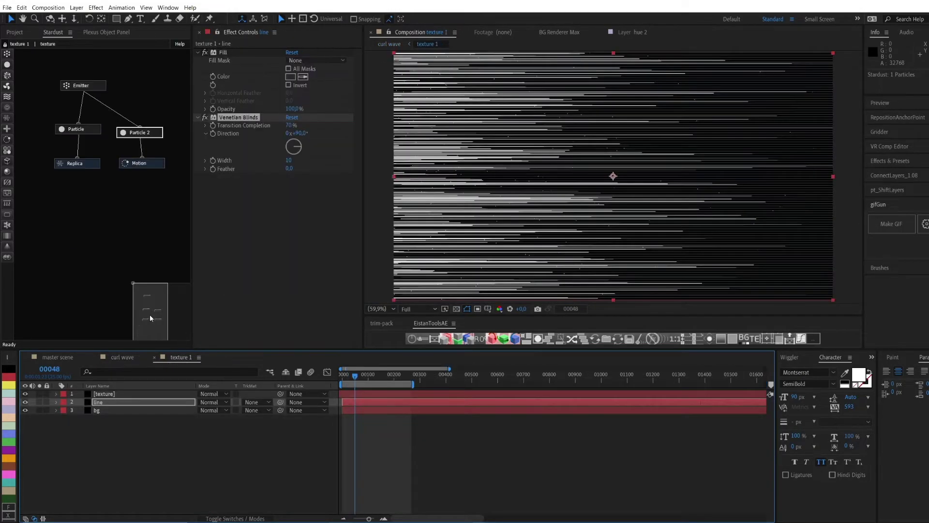
- Move the Motion node aside and add an Auxiliary node connected below Particle 2 in the texture layer's node graph
drag(152, 165, 168, 164)
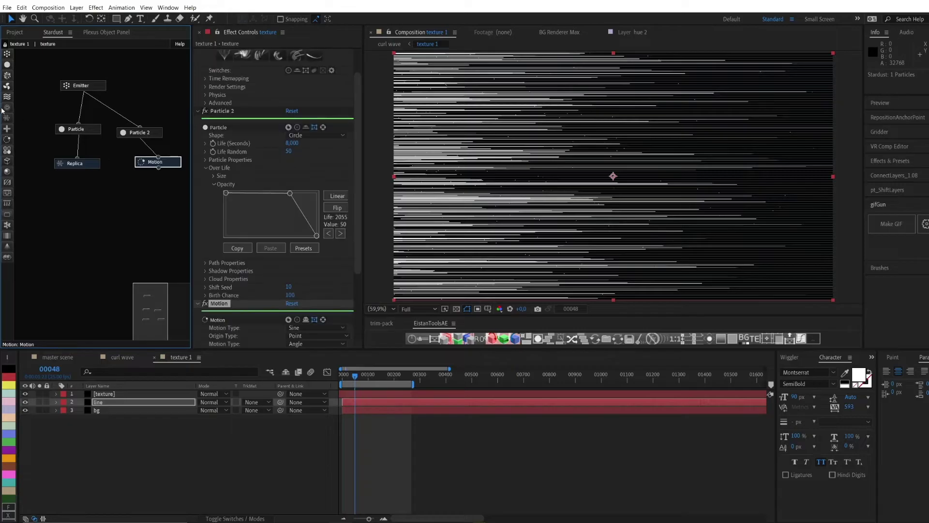
drag(42, 122, 137, 148)
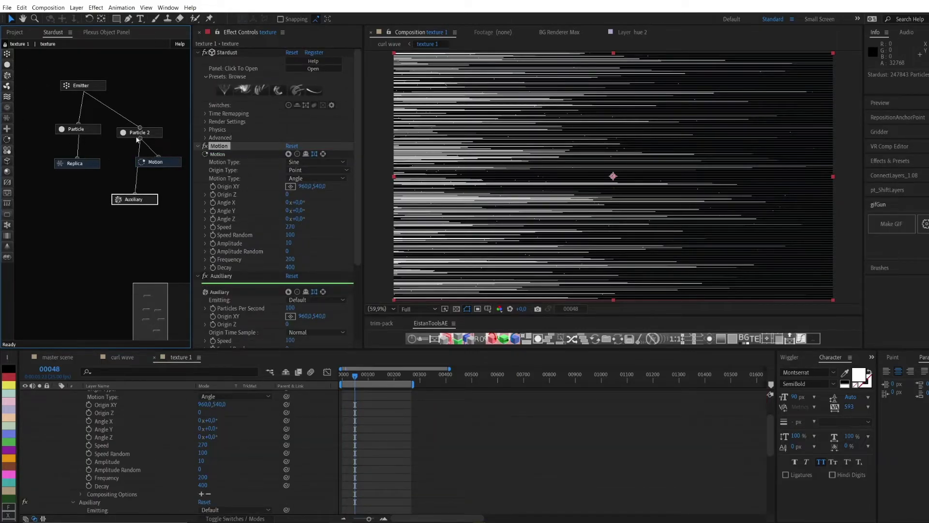
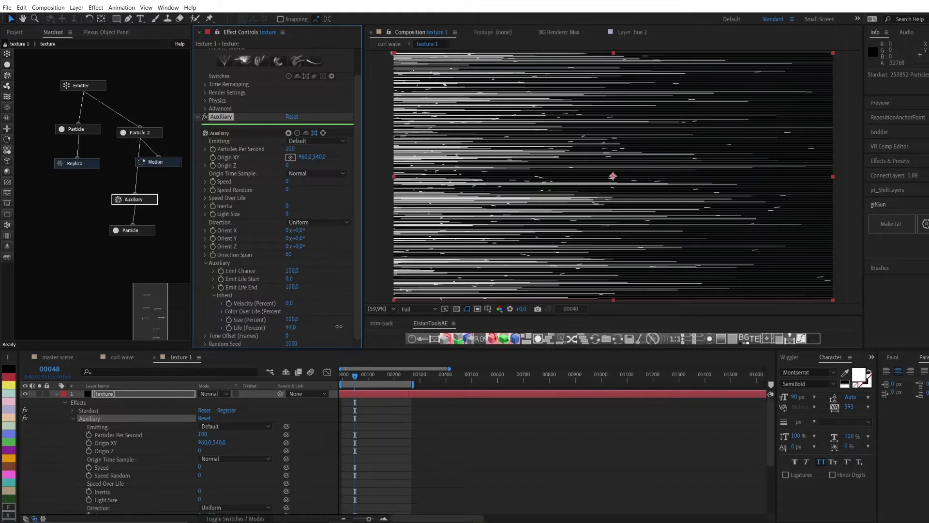
- Set the Auxiliary node's inherited Life to 100% and the Motion node's Amplitude to 0, and preview the texture animation
drag(338, 326, 341, 324)
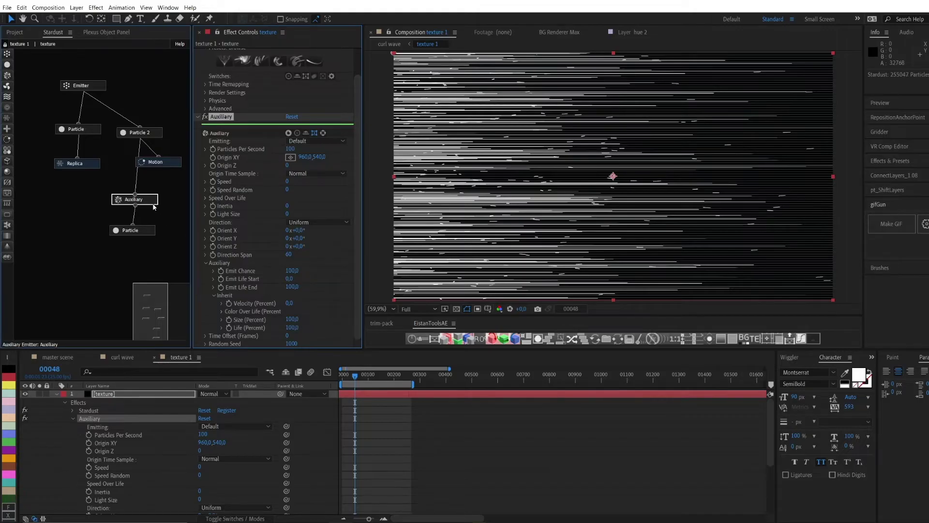
scroll(289, 201, up, 2)
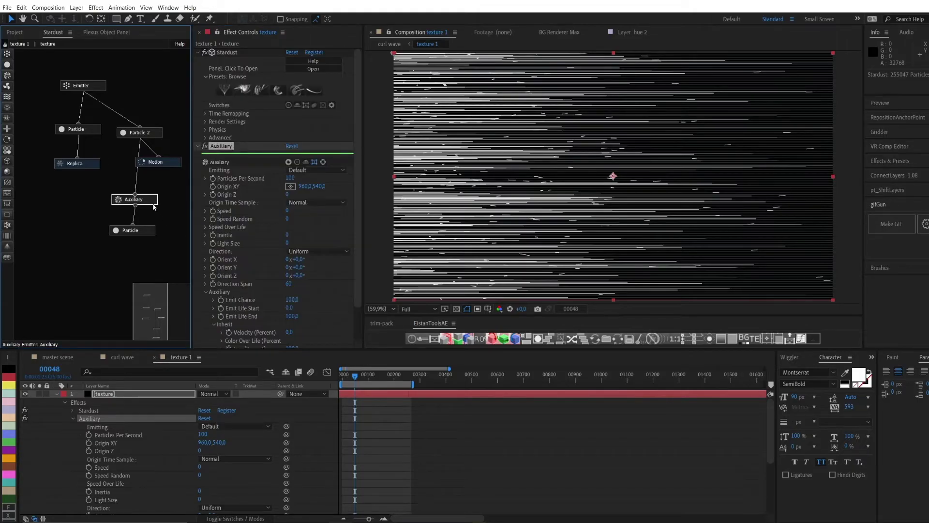
click(170, 164)
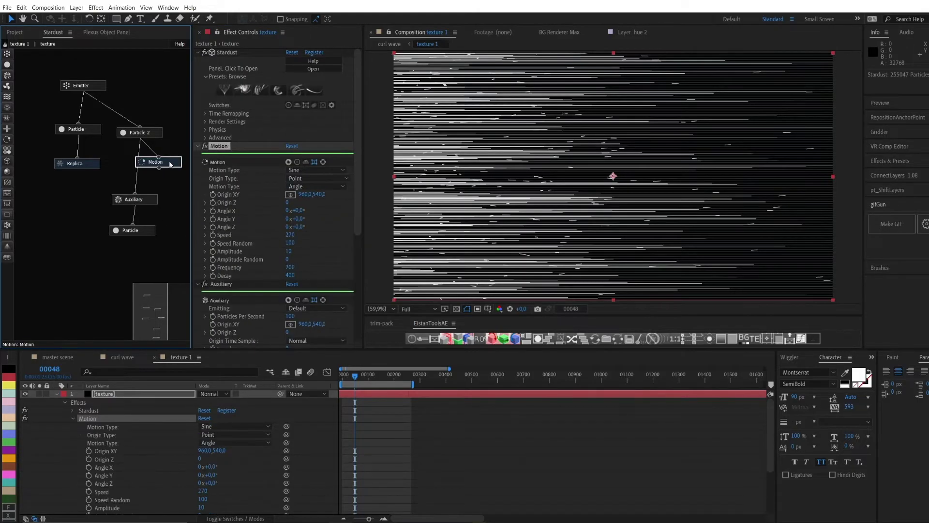
click(289, 252)
text(0)
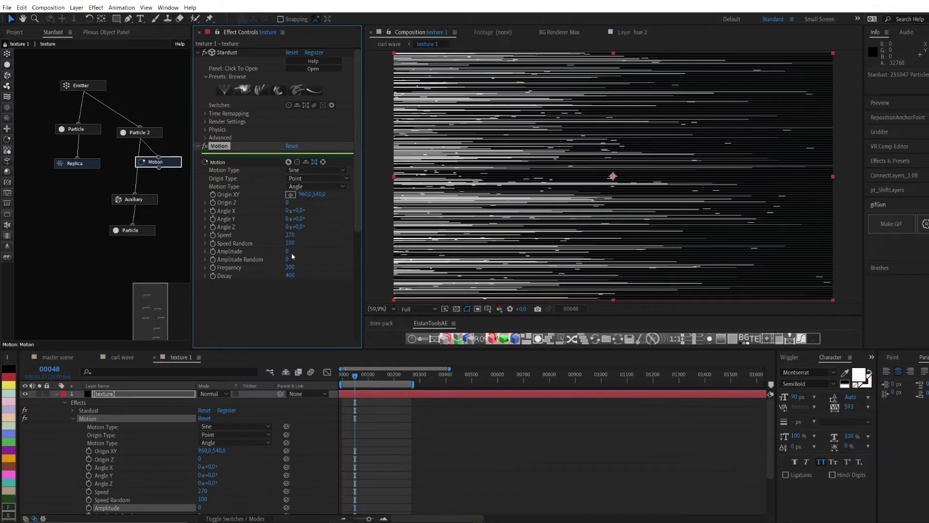
key(Return)
click(356, 377)
key(space)
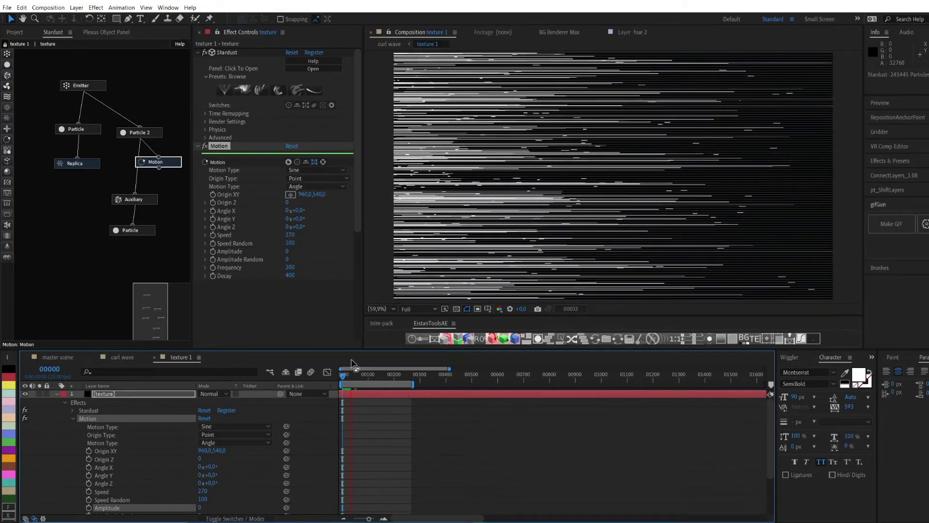
key(space)
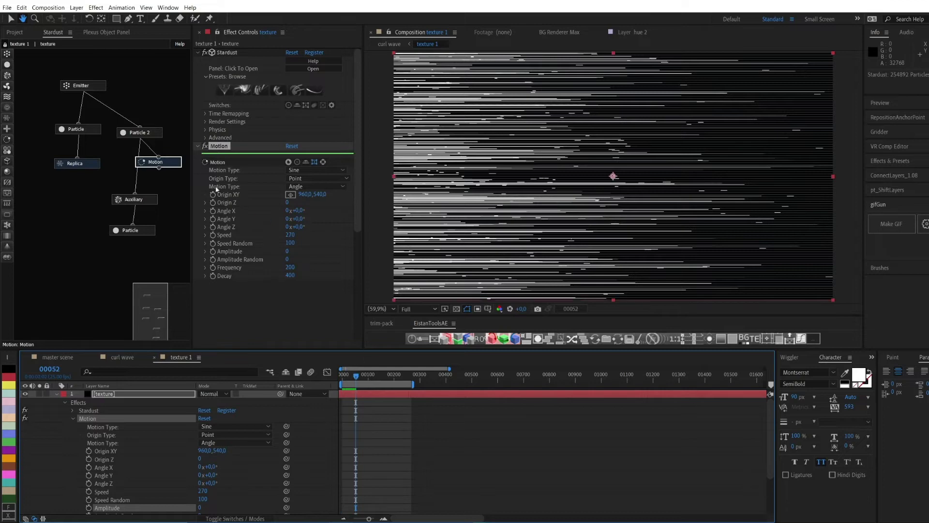
- Set the Motion node's Speed to 350 and preview the animation from the first frame
click(291, 236)
text(3)
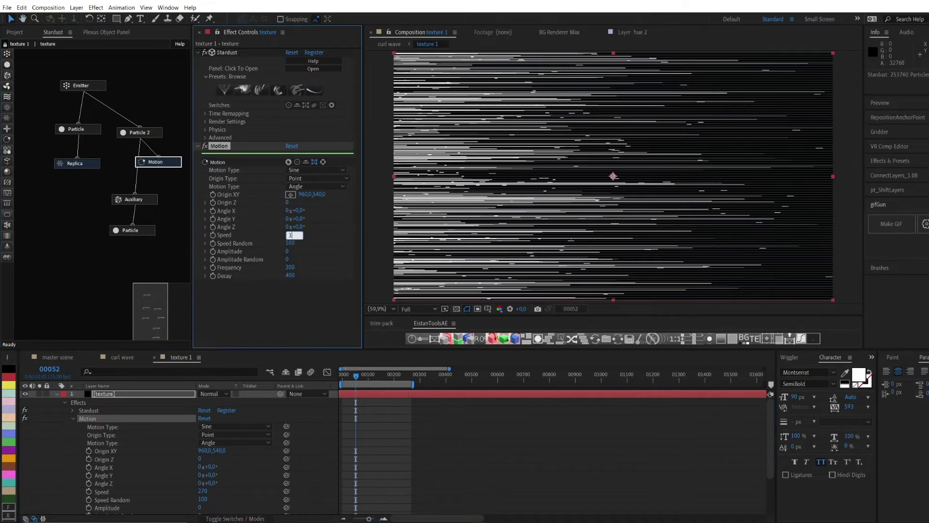
text(50)
key(Return)
click(293, 236)
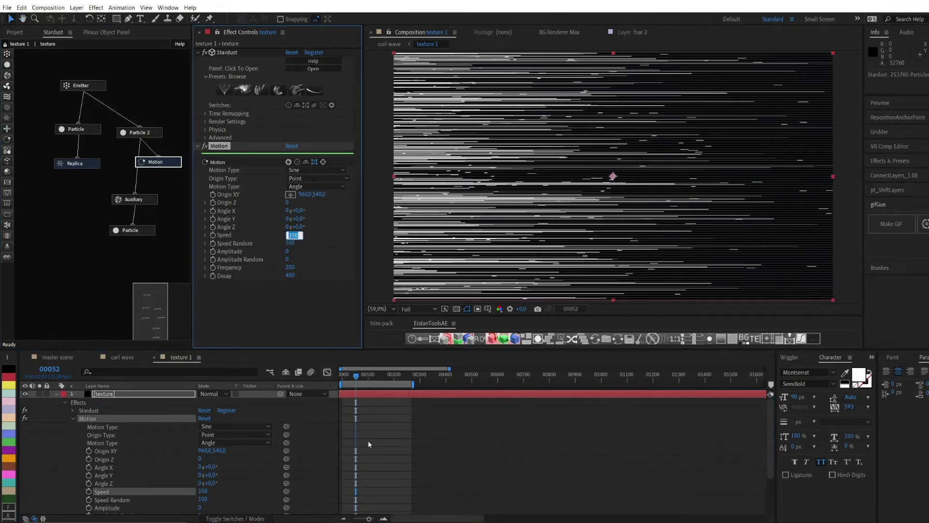
drag(350, 380, 338, 379)
key(space)
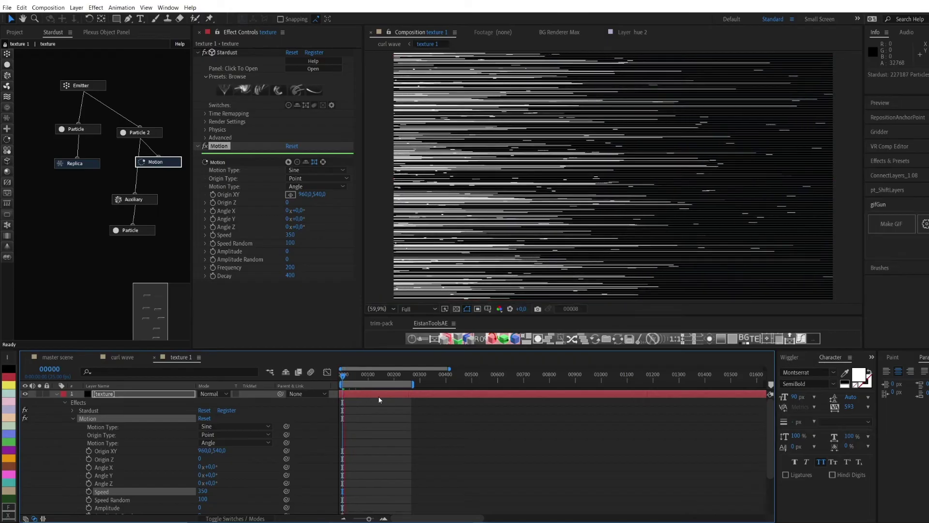
- Raise the Motion node's Speed to 600 and preview the particles' movement
click(292, 235)
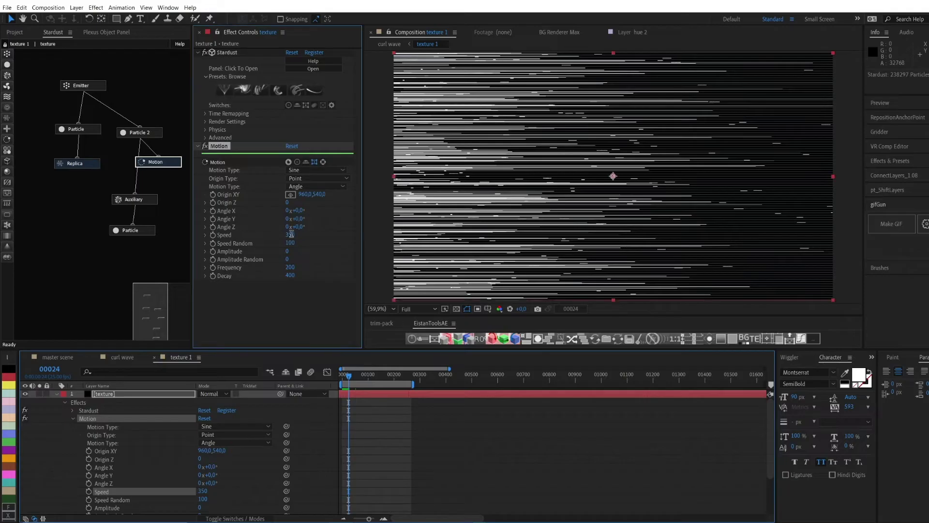
text(600)
key(Return)
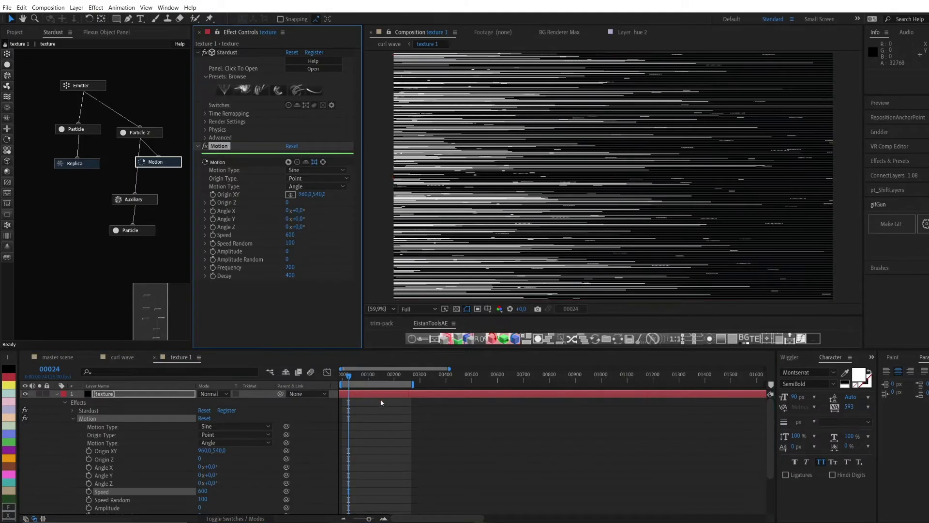
key(space)
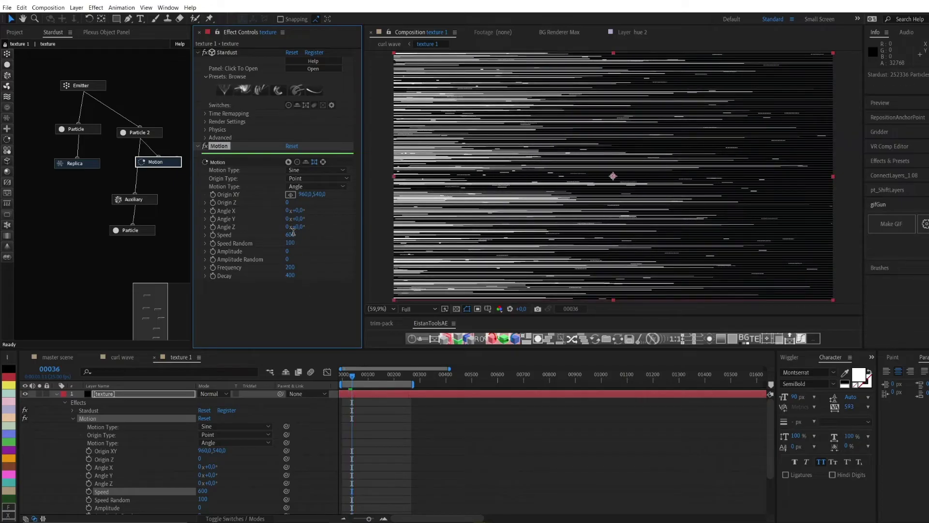
- Increase the Motion node's Speed to 1200 and preview the faster particle drift
click(293, 235)
key(Return)
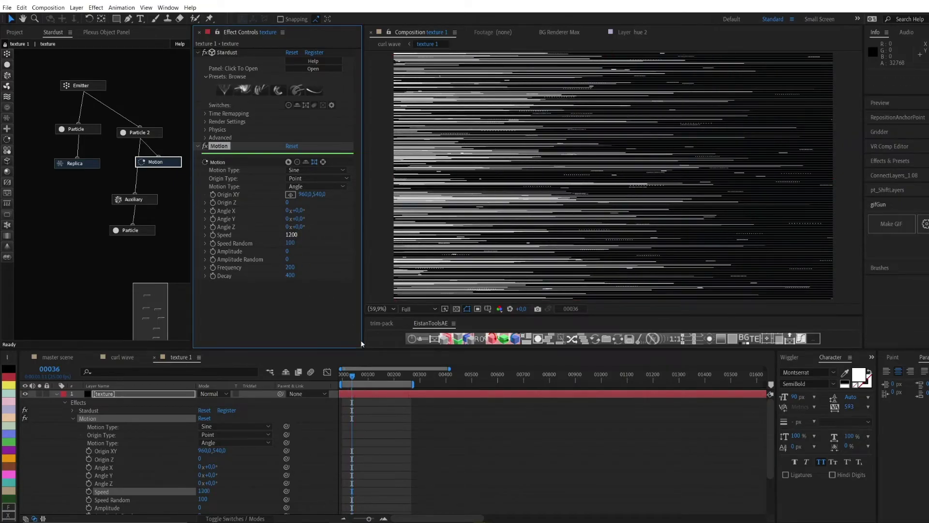
key(space)
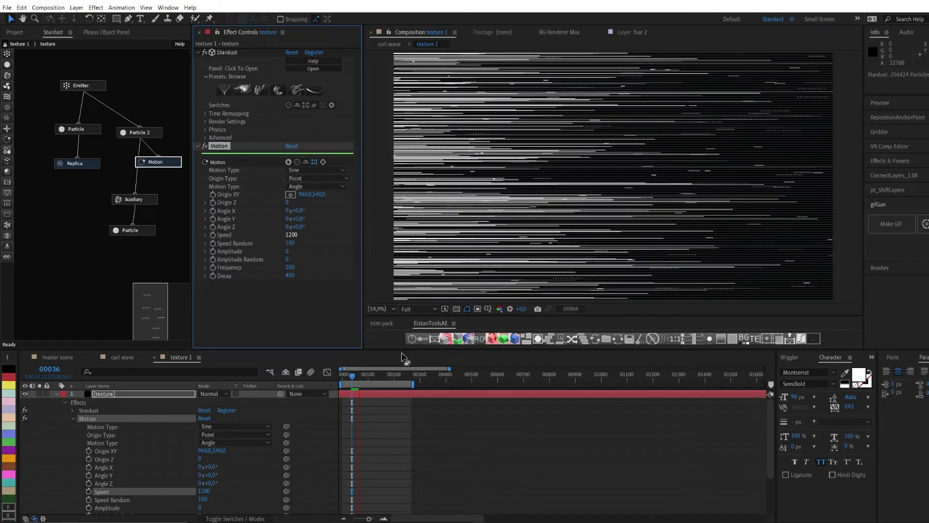
key(space)
- Shorten the Life of the Particle node below the Auxiliary to 0.05 seconds and further to 0.025 seconds
click(145, 233)
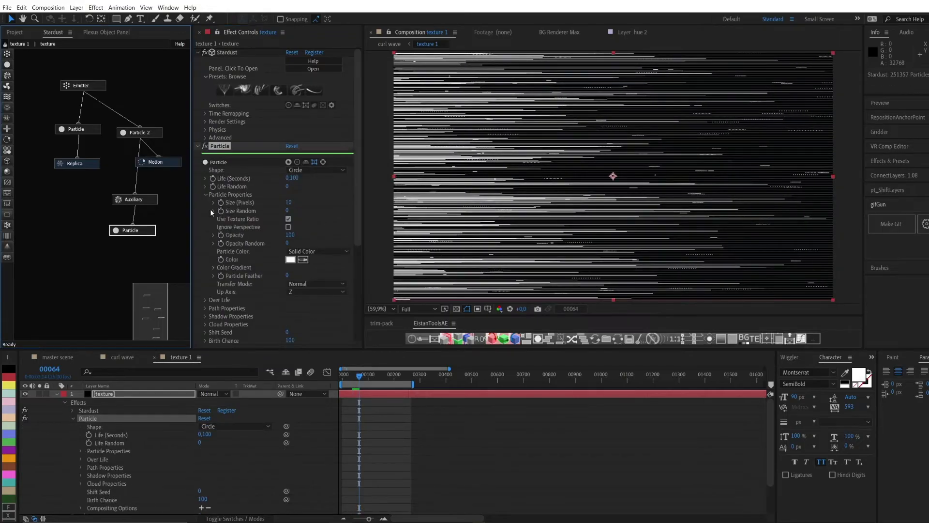
click(292, 179)
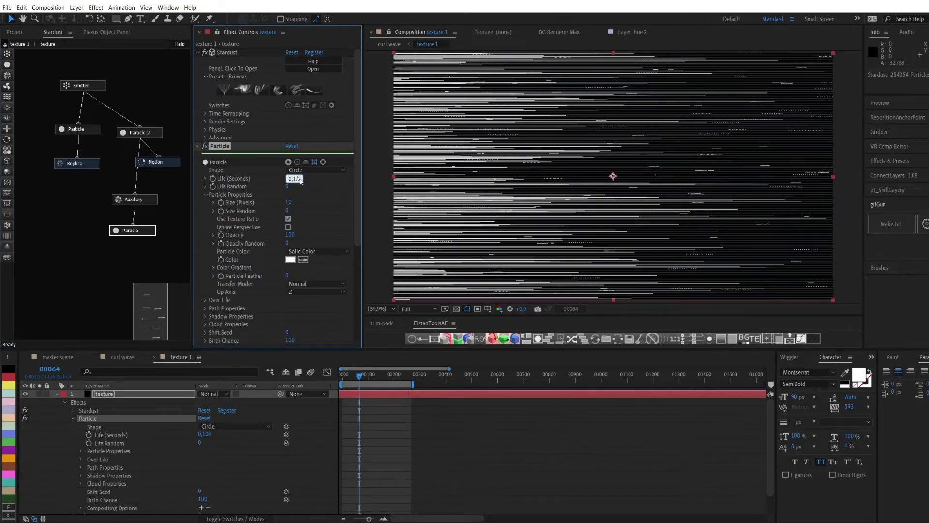
text(0,05)
key(Return)
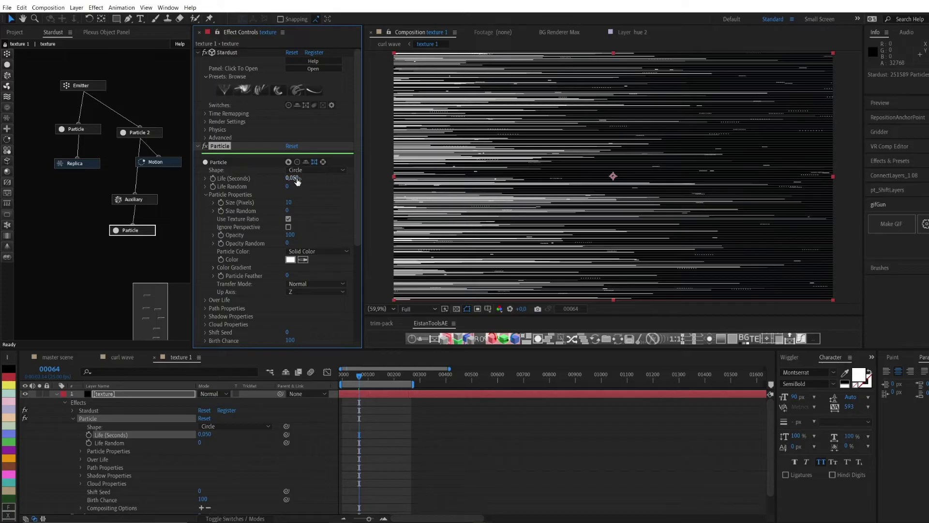
click(294, 178)
- Set the Auxiliary node's Particles Per Second to 500
click(134, 199)
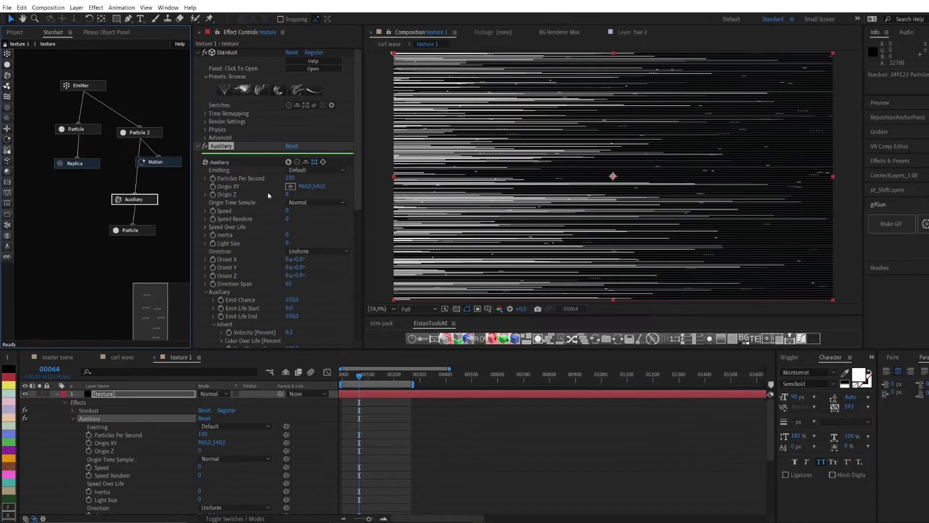
click(289, 179)
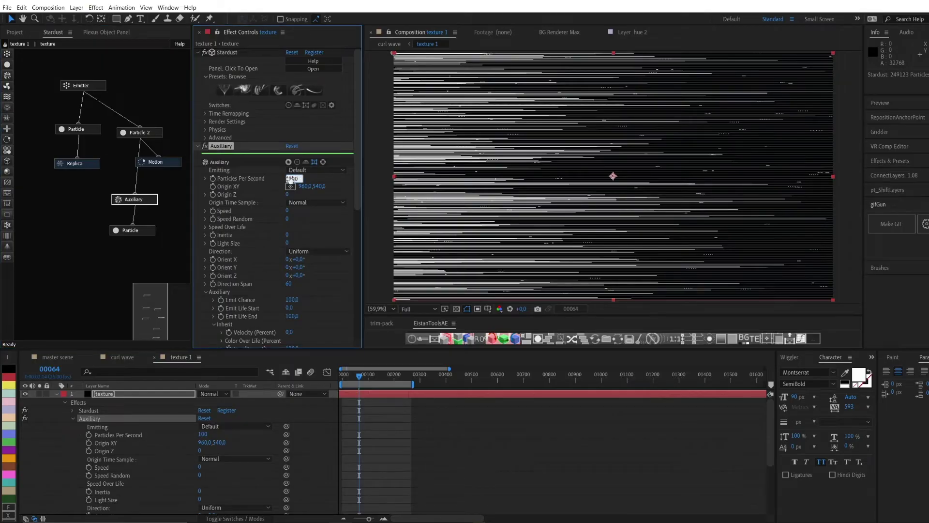
text(500)
key(Return)
- Set the Life of the Particle node below the Auxiliary to 0.013 seconds and preview the texture animation
click(131, 230)
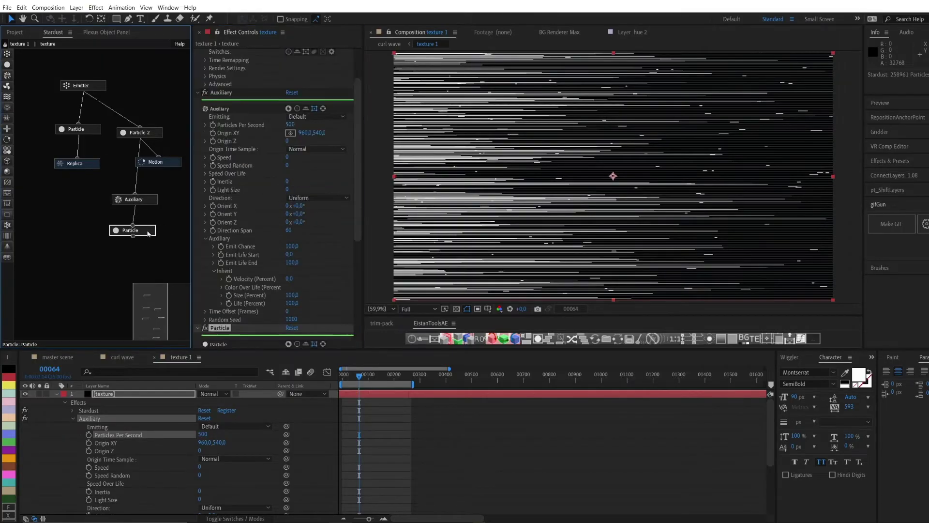
click(293, 116)
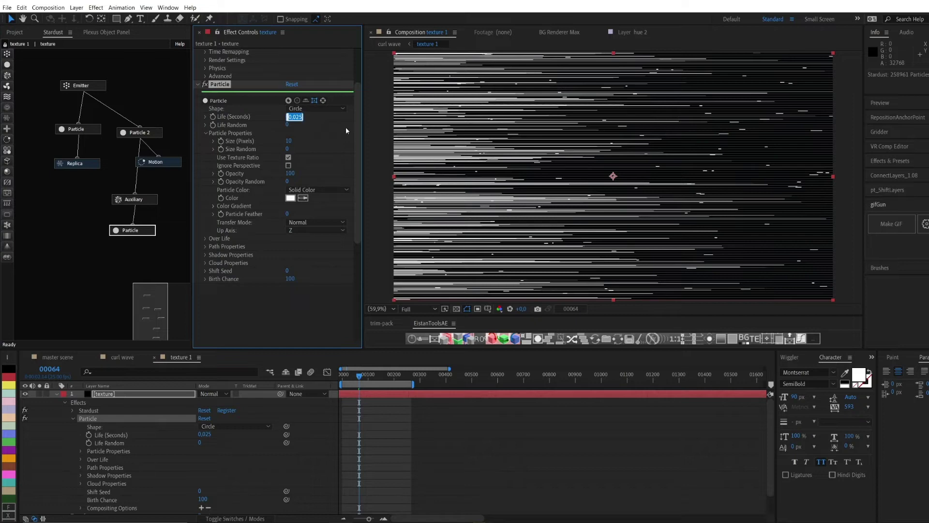
text(0,013)
key(Return)
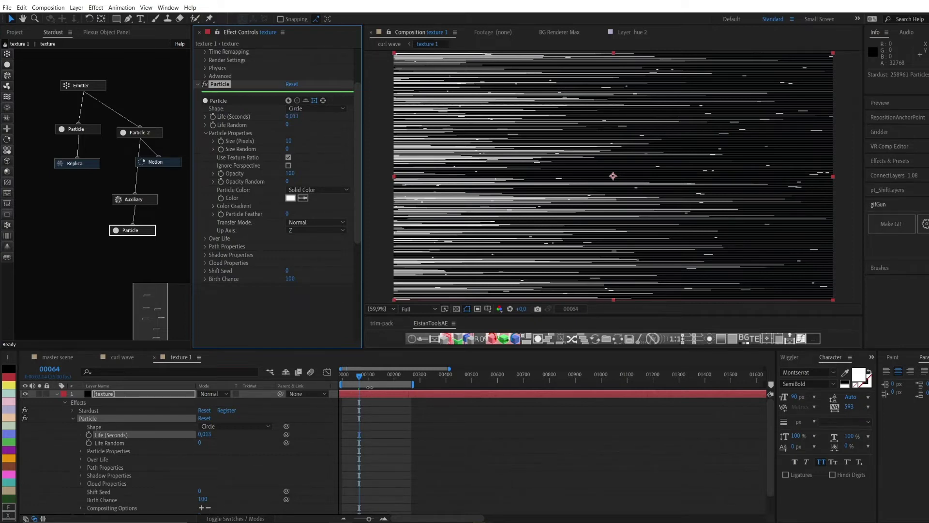
click(354, 381)
drag(357, 376, 353, 375)
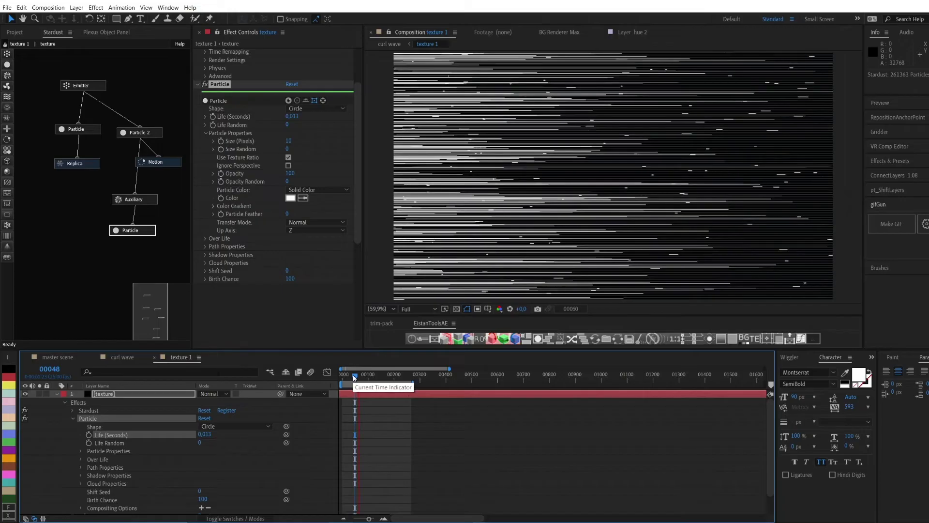
key(space)
key(space)
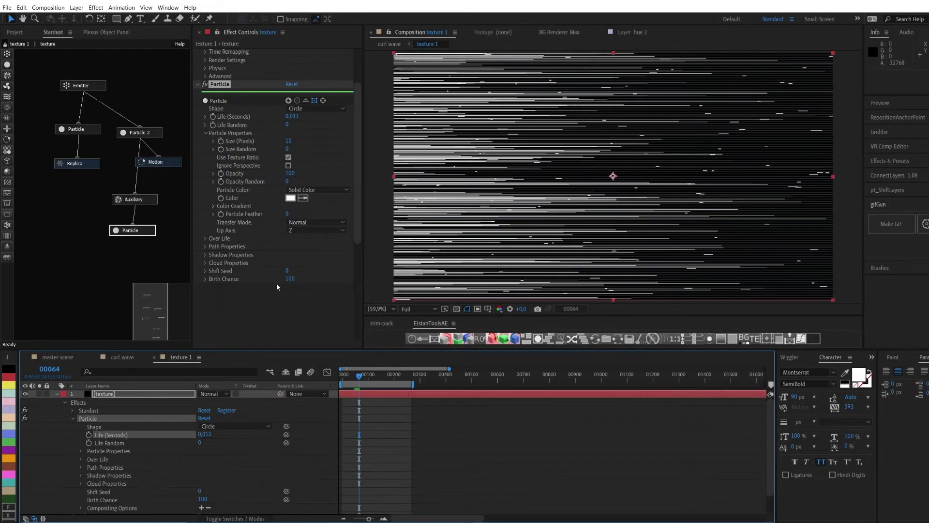
- Set the Particle Feather of the Particle 2 node to 50
click(145, 203)
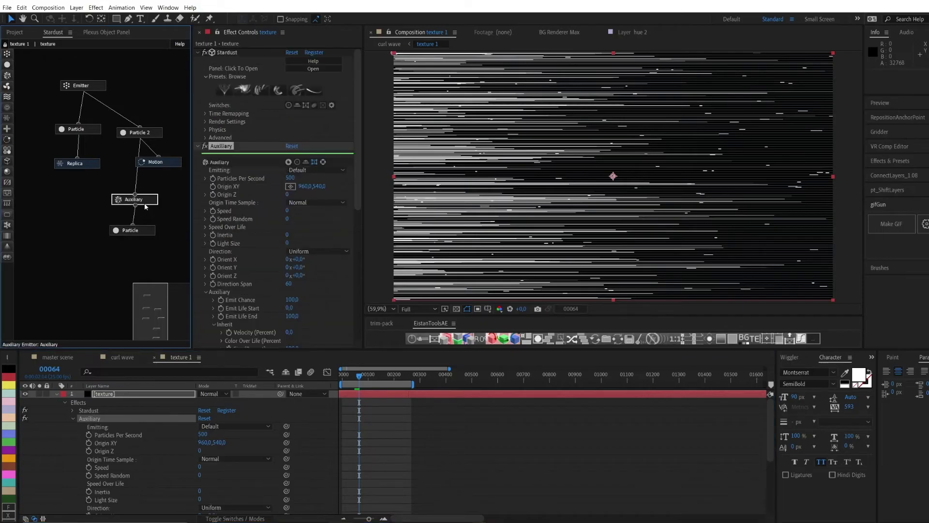
click(156, 134)
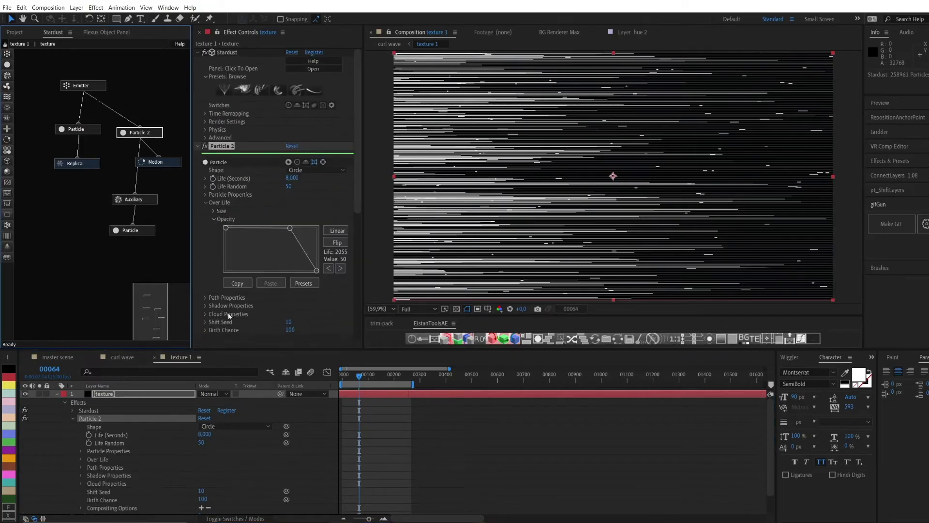
click(205, 201)
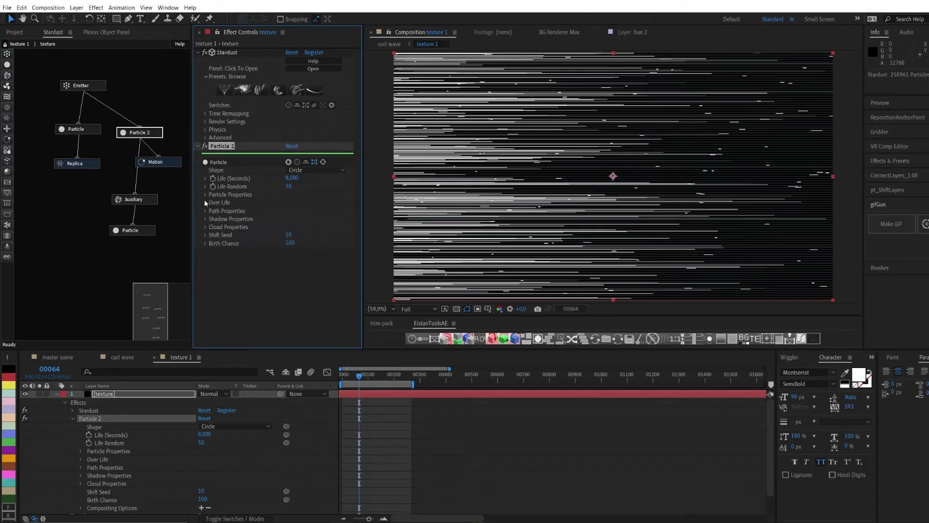
click(205, 194)
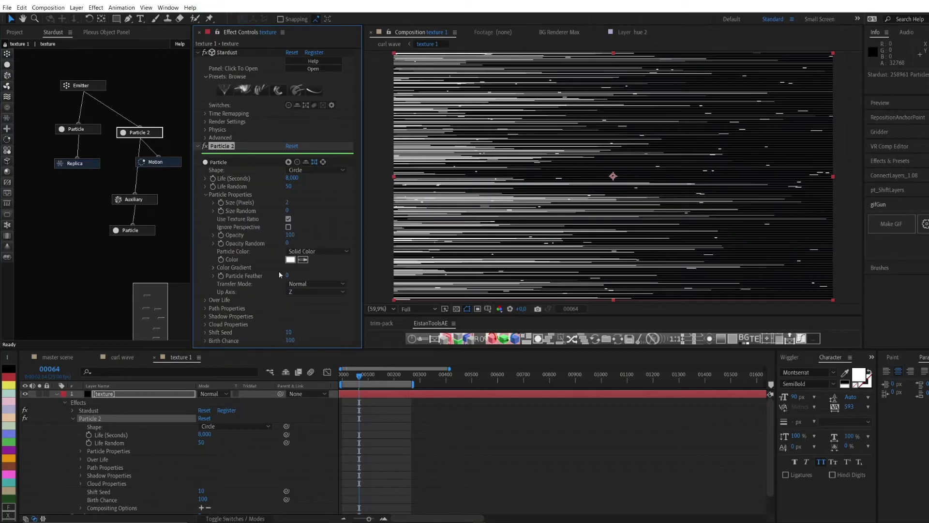
click(287, 275)
text(50)
key(Return)
- Set the Particle Feather of the Particle node below the Auxiliary to 50
click(145, 230)
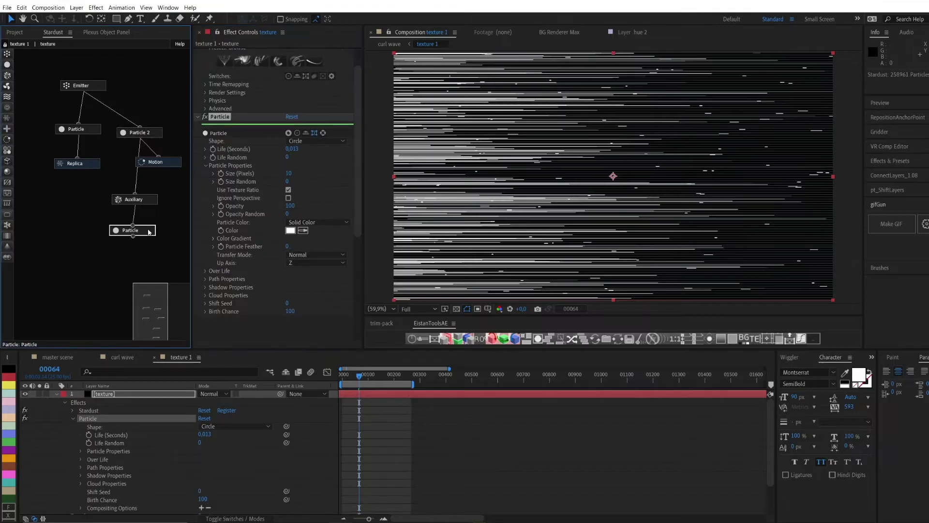
click(289, 247)
text(50)
key(Return)
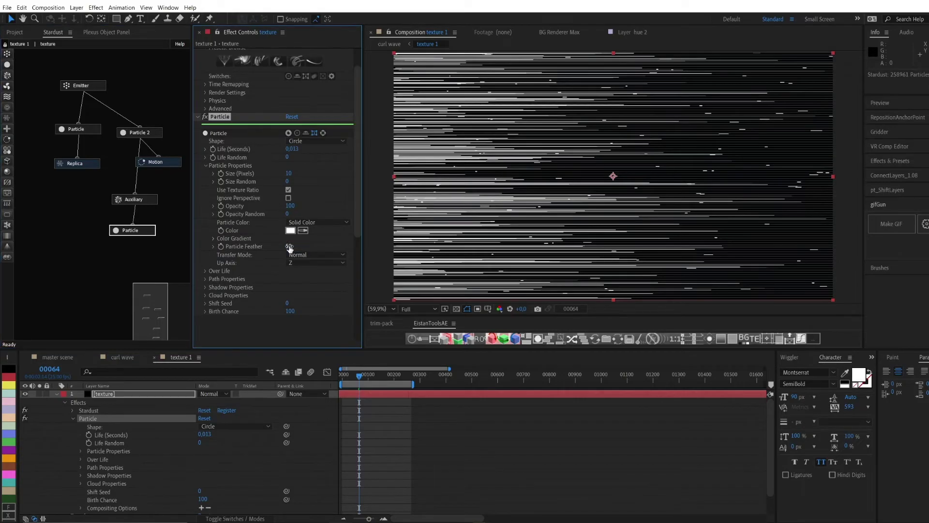
- End the curl wave composition's work area at frame 192 and preview the textured wave from the first frame
click(122, 357)
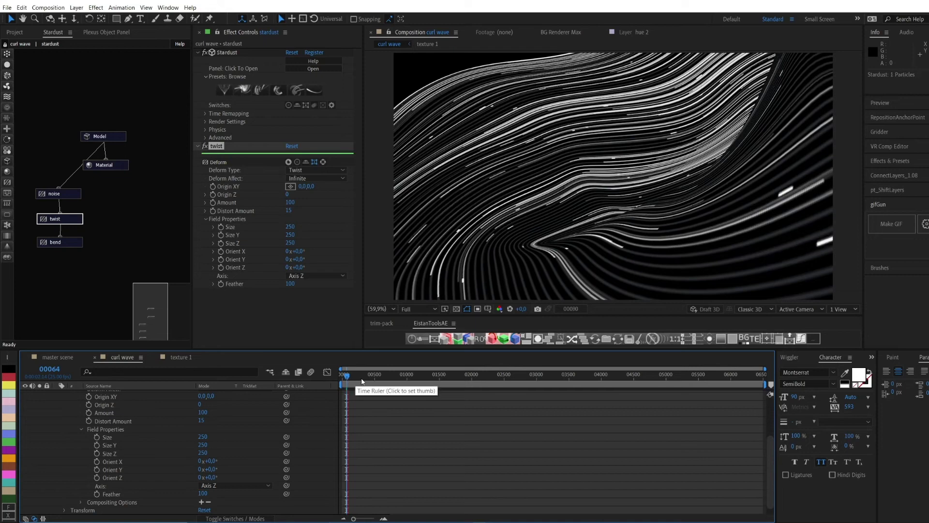
key(space)
click(355, 376)
key(n)
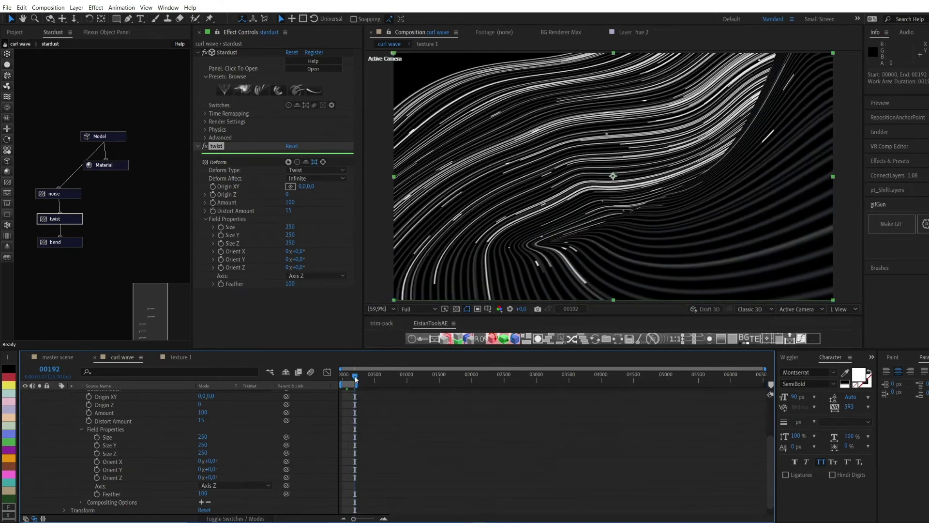
drag(355, 376, 328, 371)
key(space)
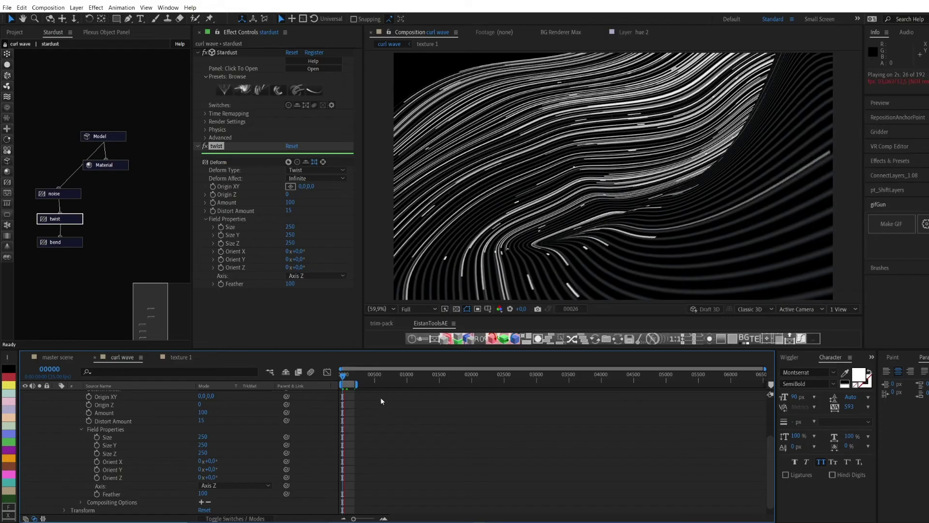
key(space)
- Return to the texture 1 composition and collapse the texture layer's properties in the timeline
click(183, 358)
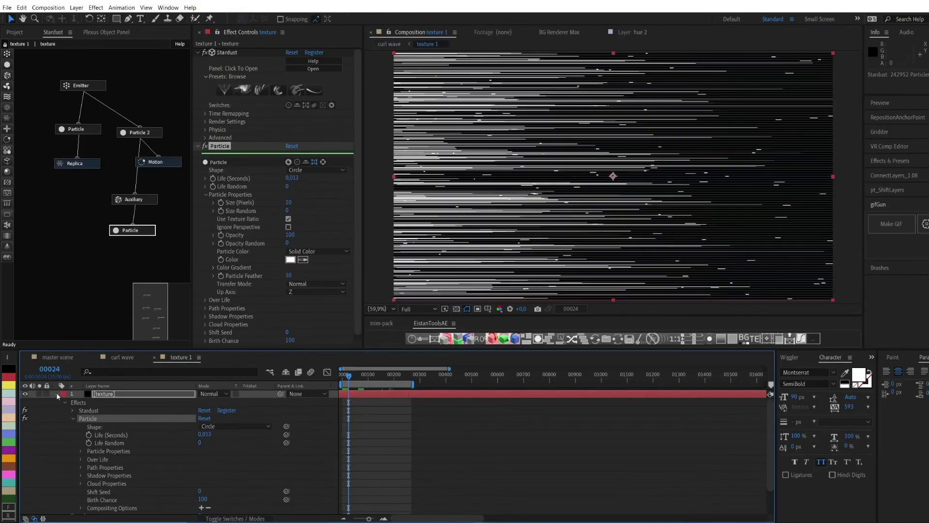
drag(153, 312, 154, 304)
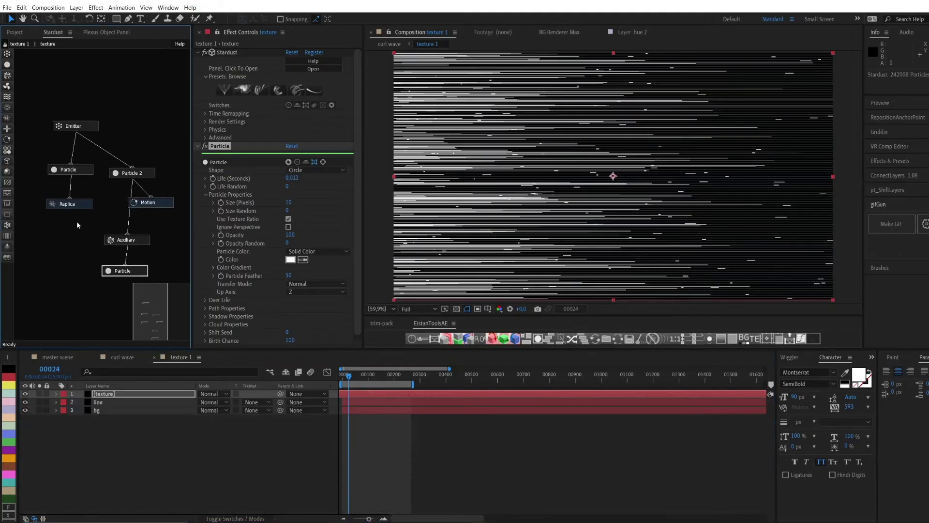
- Add a Source node to the texture layer's node graph and connect it to the Particle and Particle 2 nodes
drag(7, 215, 134, 125)
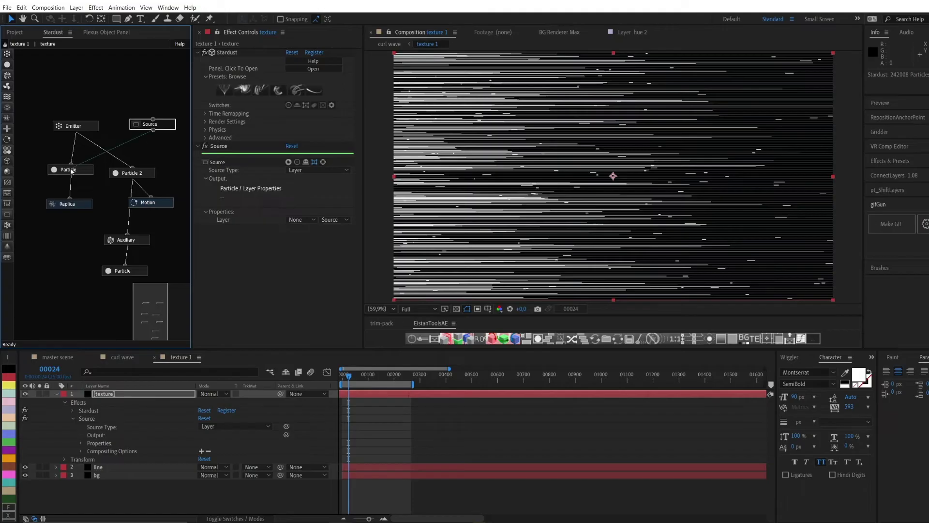
drag(71, 171, 71, 167)
- Set the Particle Color of the Particle 2 node and the Particle node above the Replica to Random From Gradient
click(131, 172)
click(310, 251)
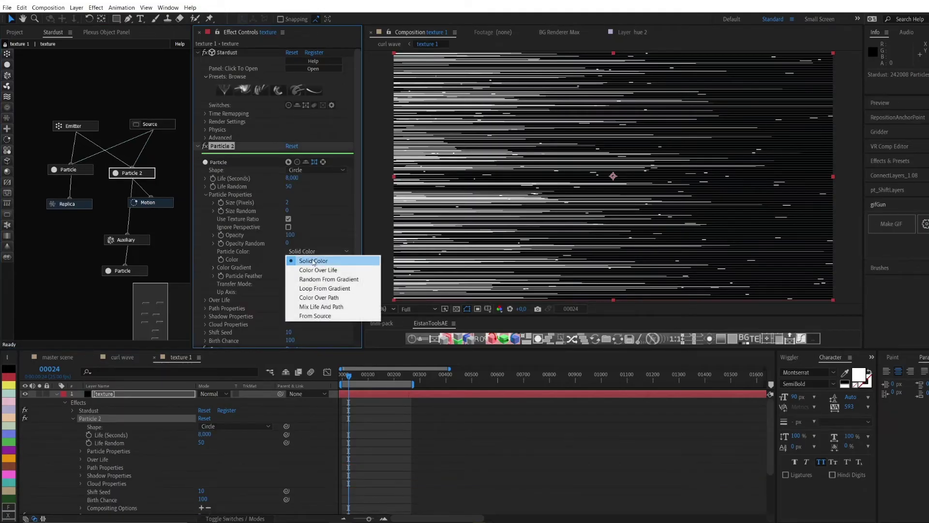
click(320, 280)
click(81, 171)
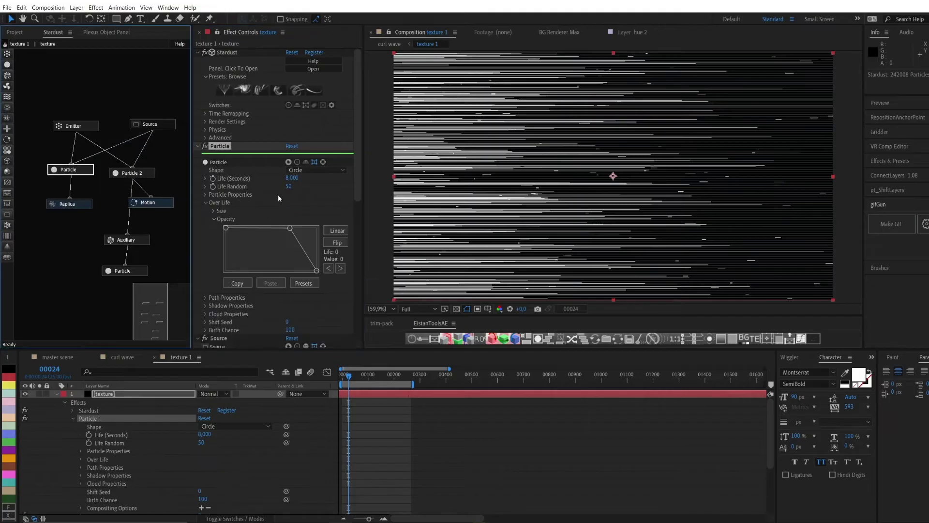
click(205, 202)
click(204, 195)
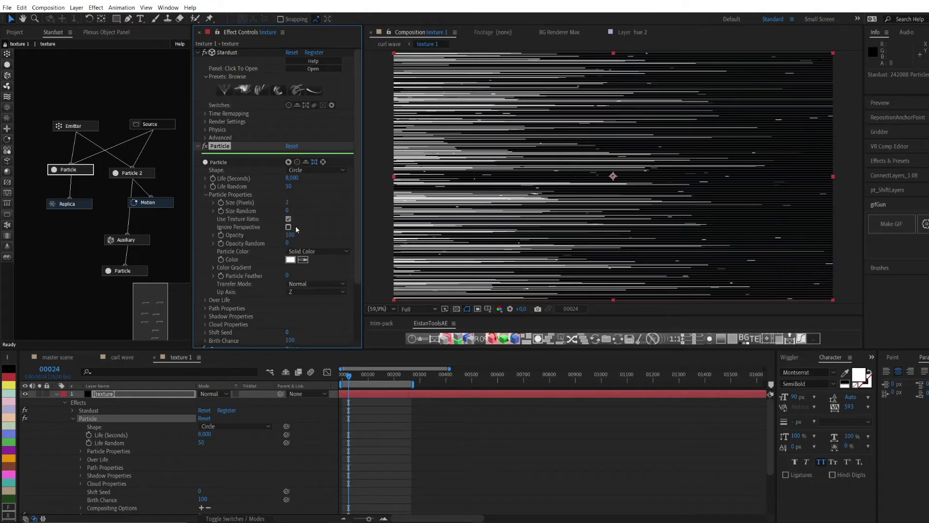
click(313, 251)
click(324, 279)
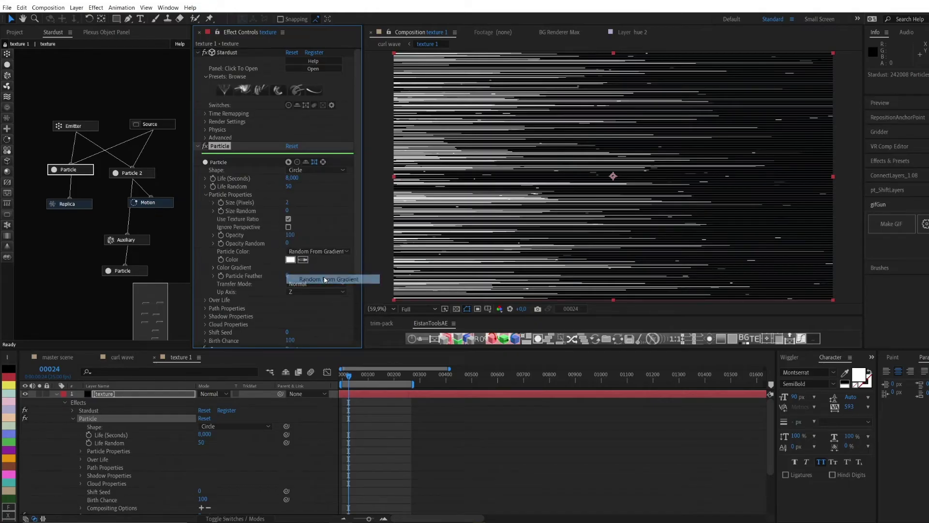
- Set the Source node's type to Color Graph and pick a slightly darker red for the graph's red color stop
click(165, 127)
click(293, 189)
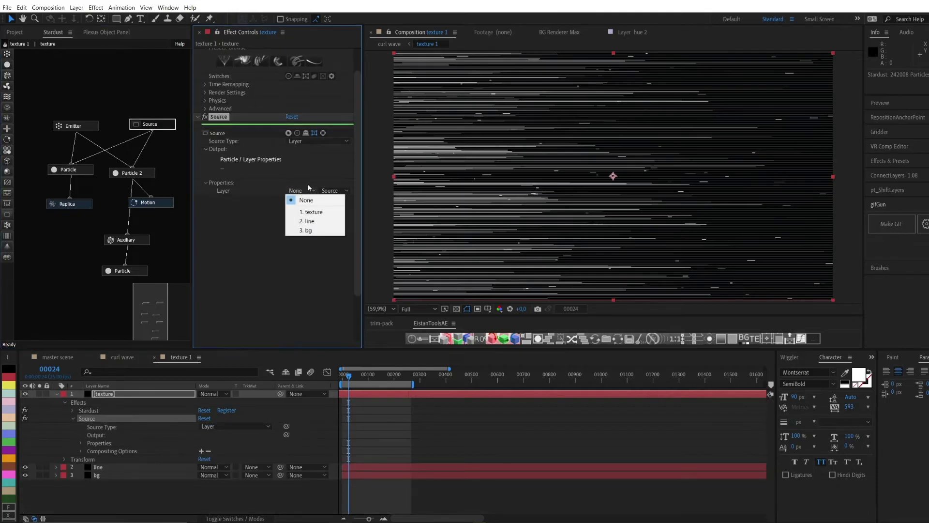
click(314, 140)
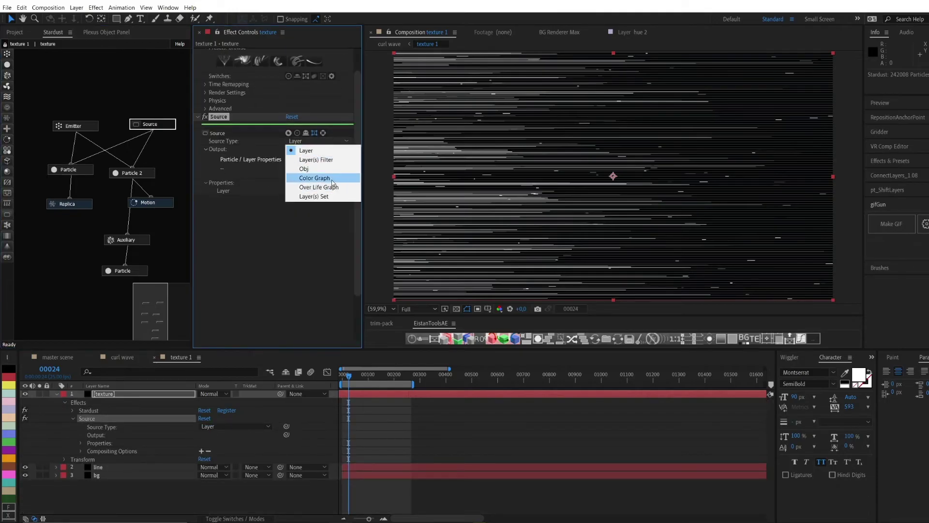
click(317, 178)
click(213, 220)
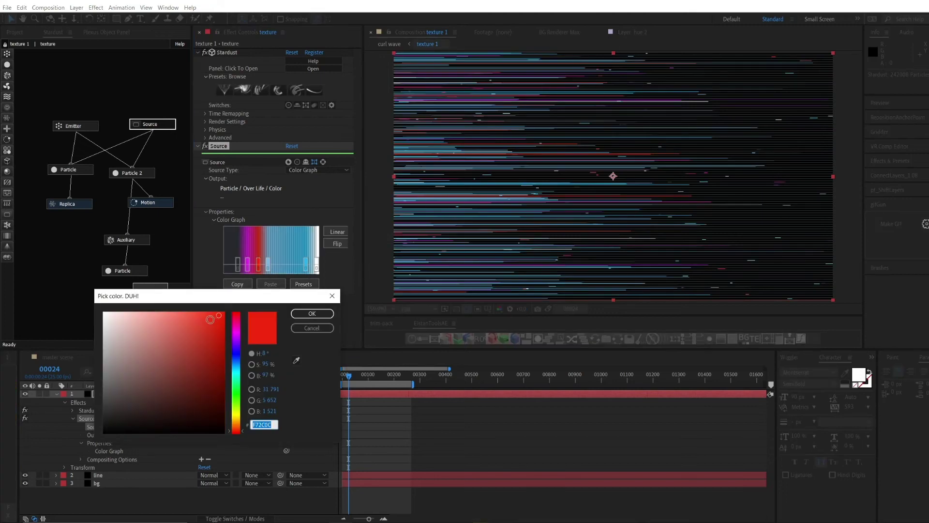
click(206, 325)
click(311, 315)
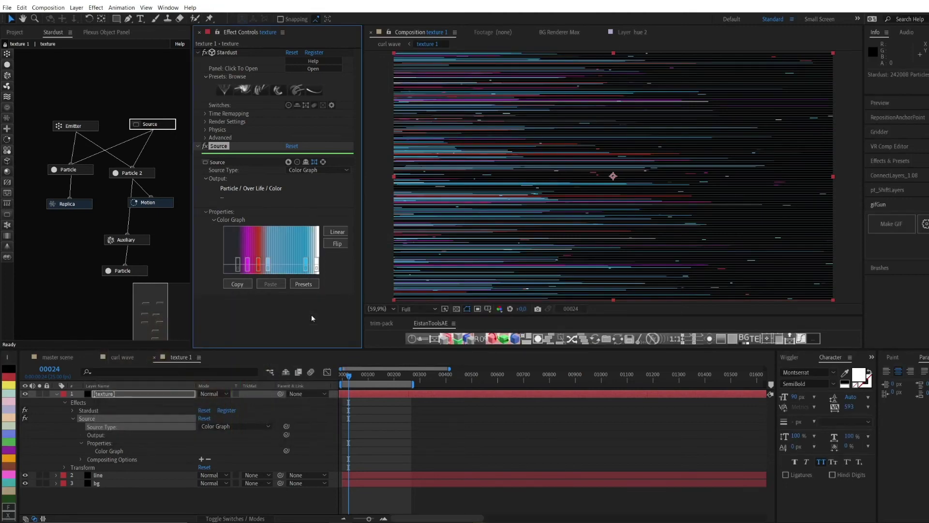
- Examine the colored texture on the wave in the curl wave composition around frame 103
click(122, 358)
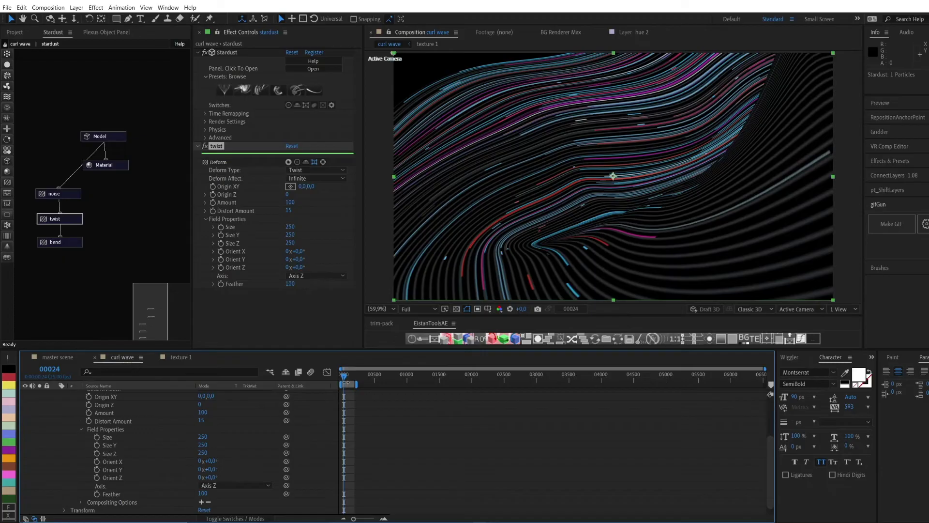
drag(346, 383, 353, 381)
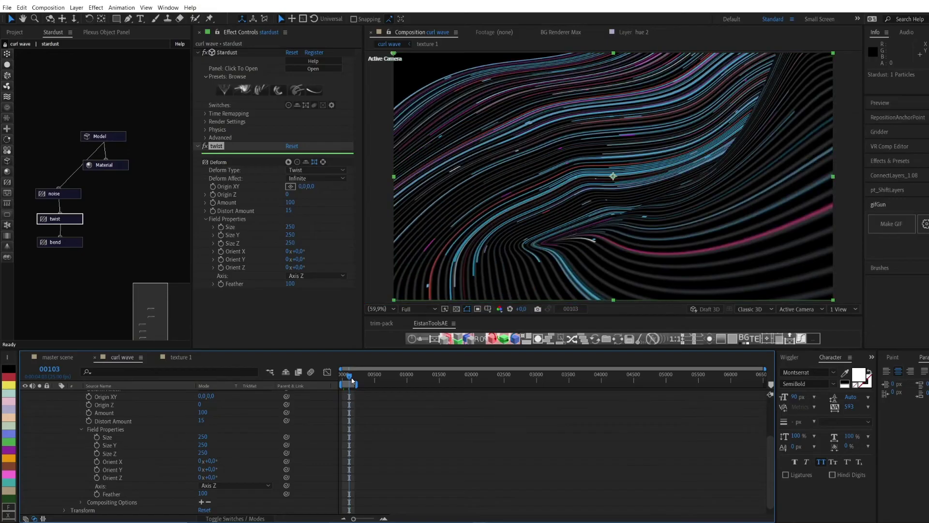
- In the texture 1 composition, hide the line layer and raise the Replica node's Density first to 3000, finally to 3400
click(196, 357)
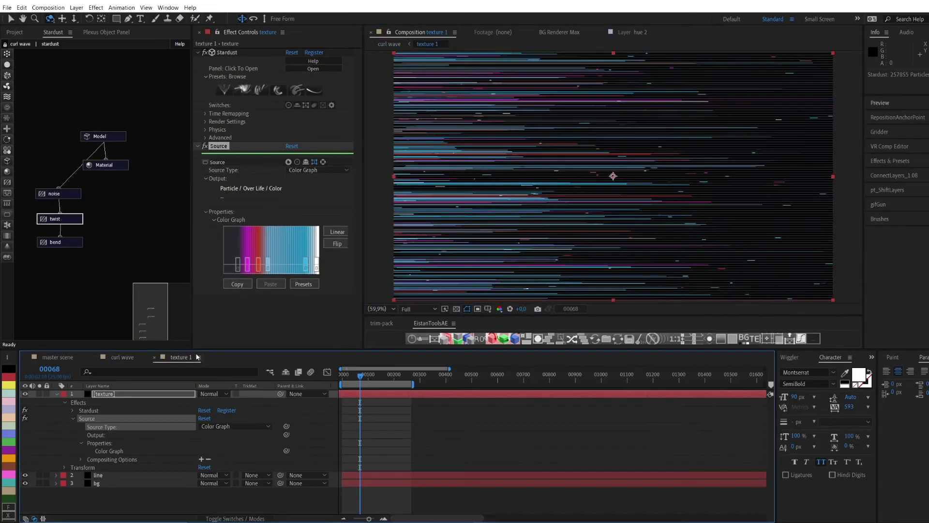
click(77, 204)
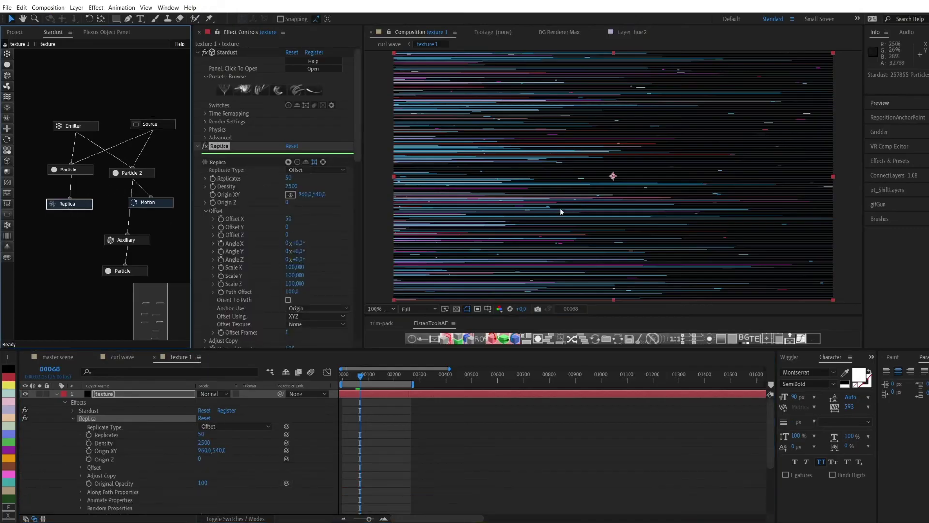
scroll(571, 209, up, 5)
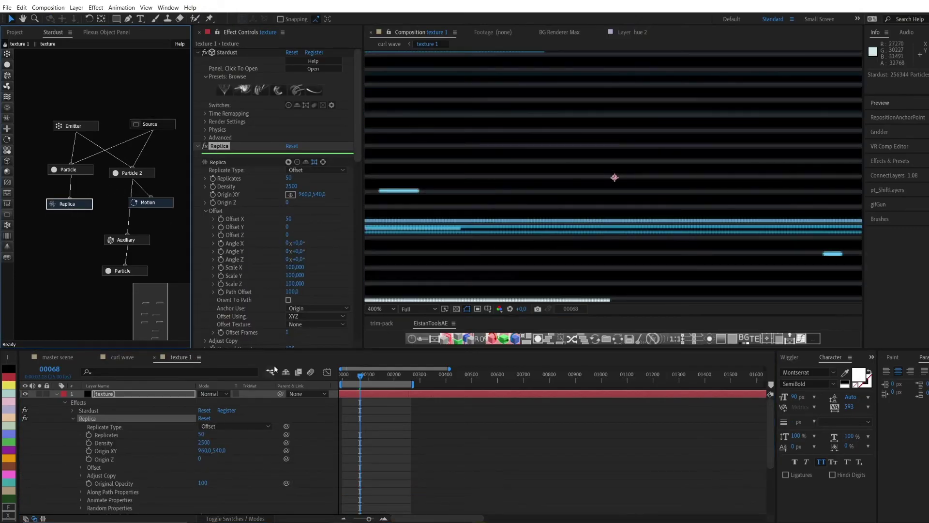
click(57, 394)
click(26, 403)
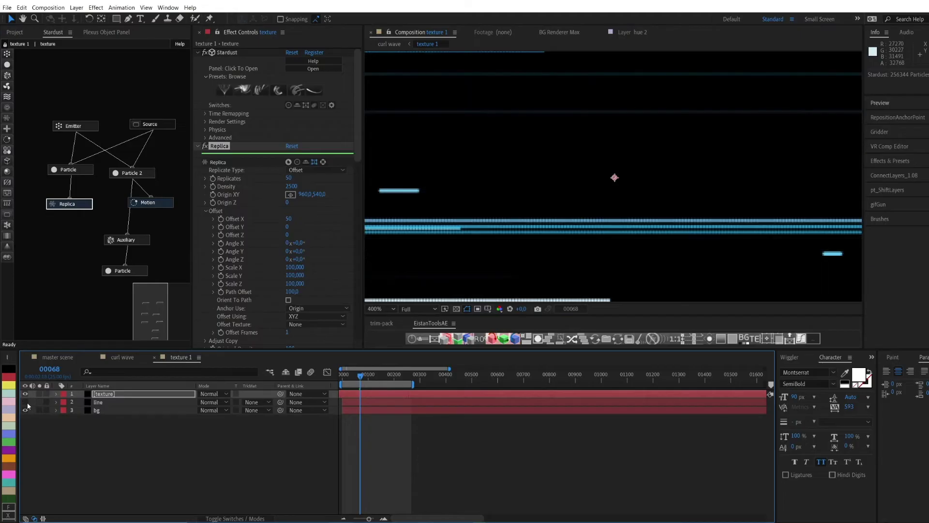
click(292, 186)
text(3000)
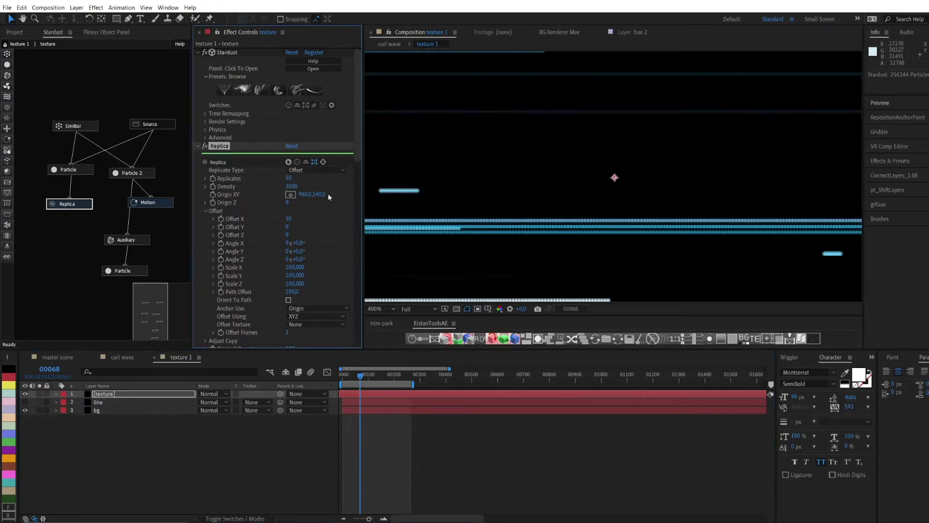
key(Return)
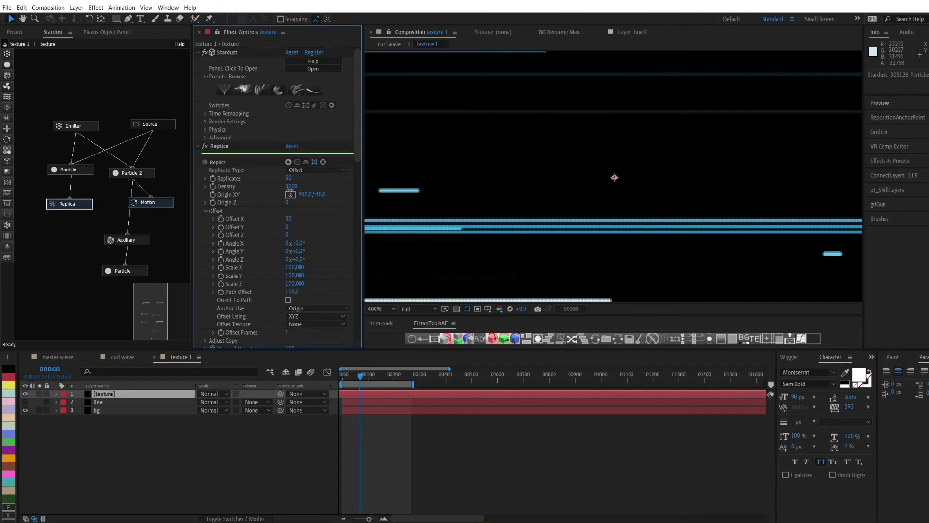
click(291, 186)
text(3400)
key(Return)
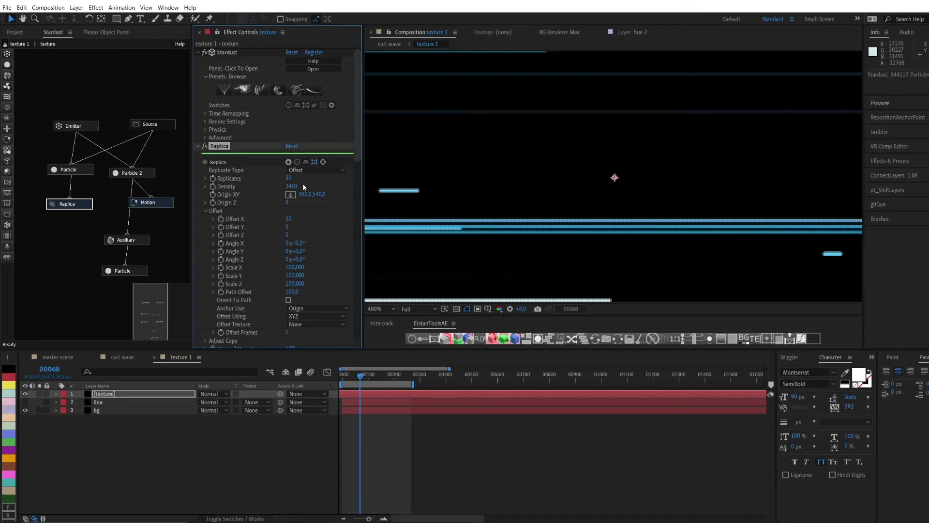
- Show the line layer again and return to the curl wave composition with the stardust layer's properties collapsed
drag(26, 410, 25, 402)
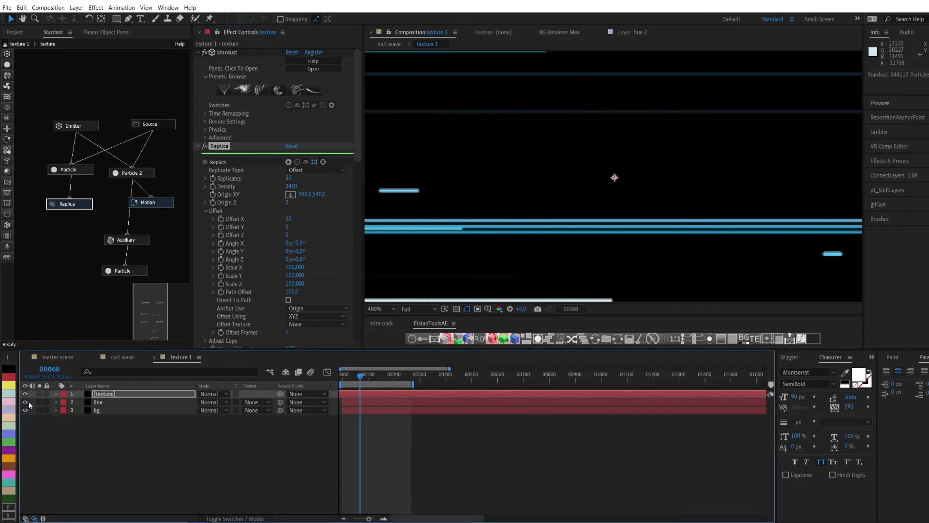
key(shift+slash)
click(119, 360)
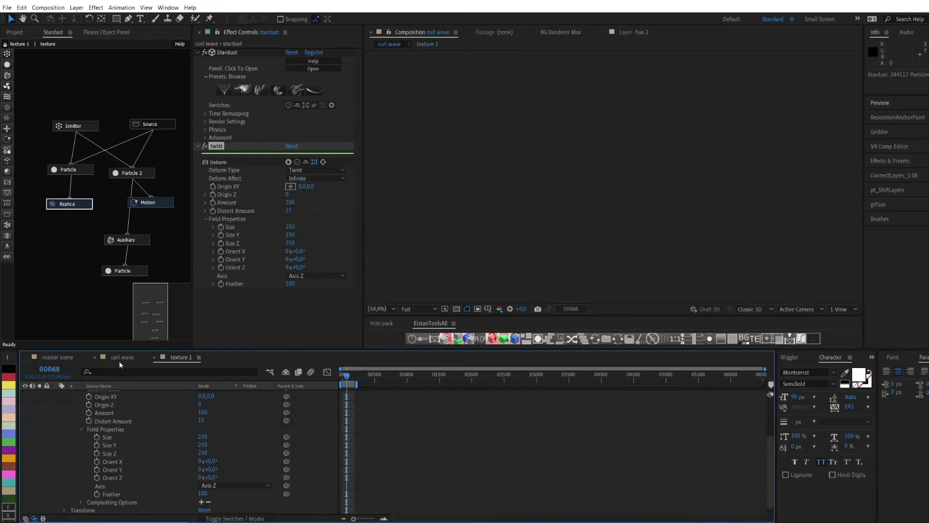
scroll(56, 432, up, 5)
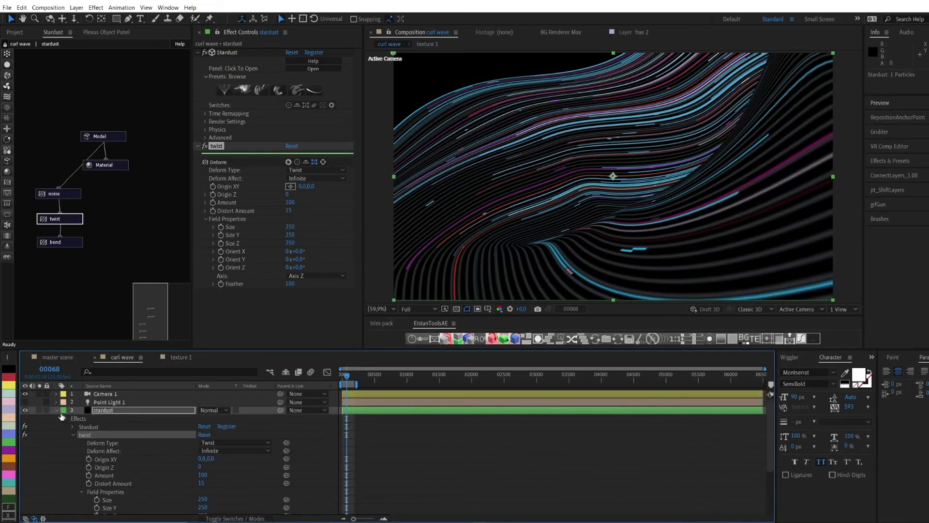
click(56, 410)
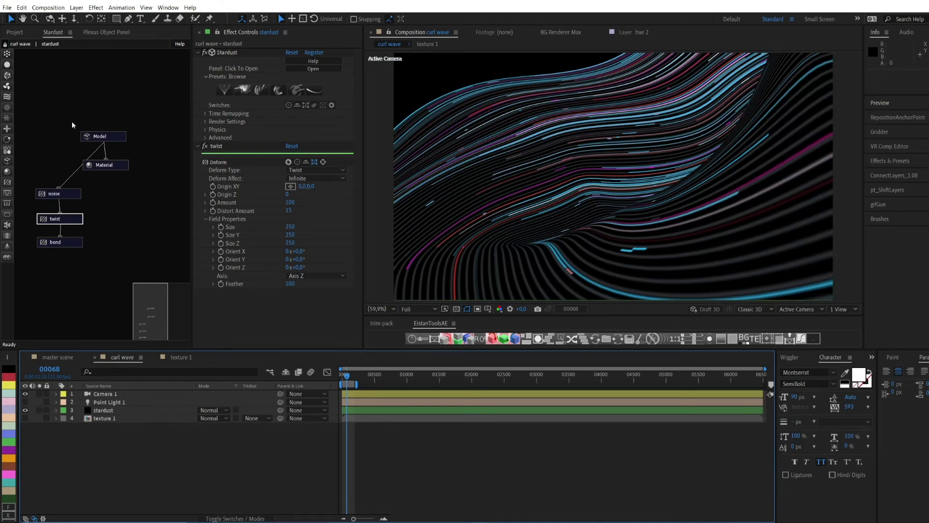
- Add Adjustment Layer 1 from the project's Solids folder to the curl wave composition above Camera 1
click(22, 32)
click(6, 136)
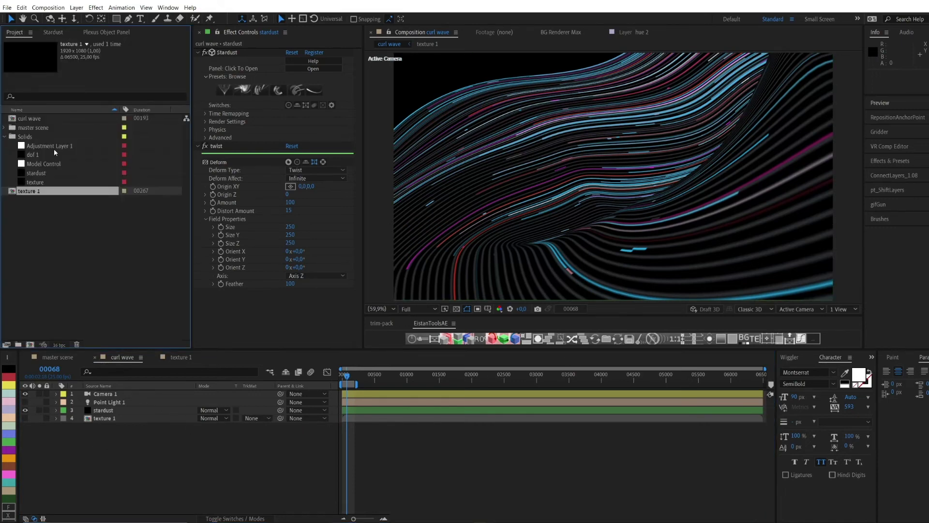
drag(50, 146, 147, 391)
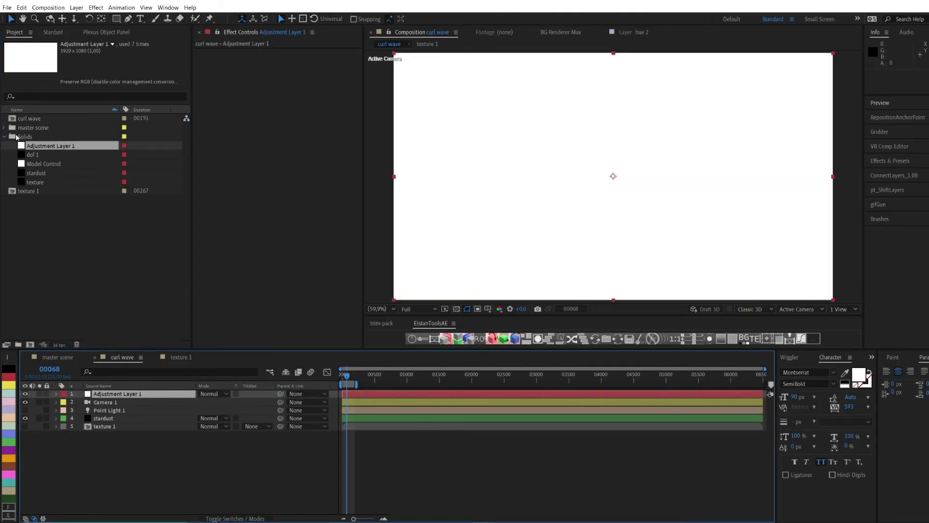
click(5, 136)
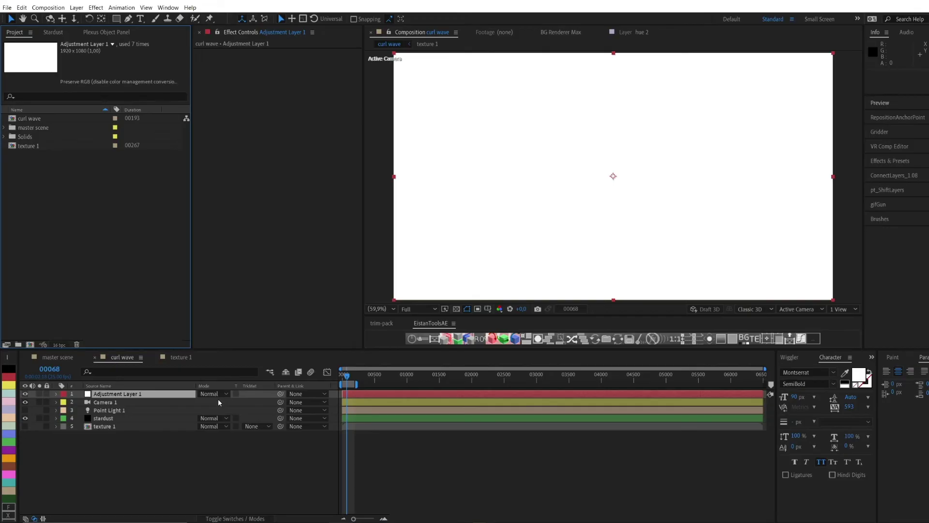
- Turn the white solid into an adjustment layer and rename it as glow
click(164, 396)
key(F4)
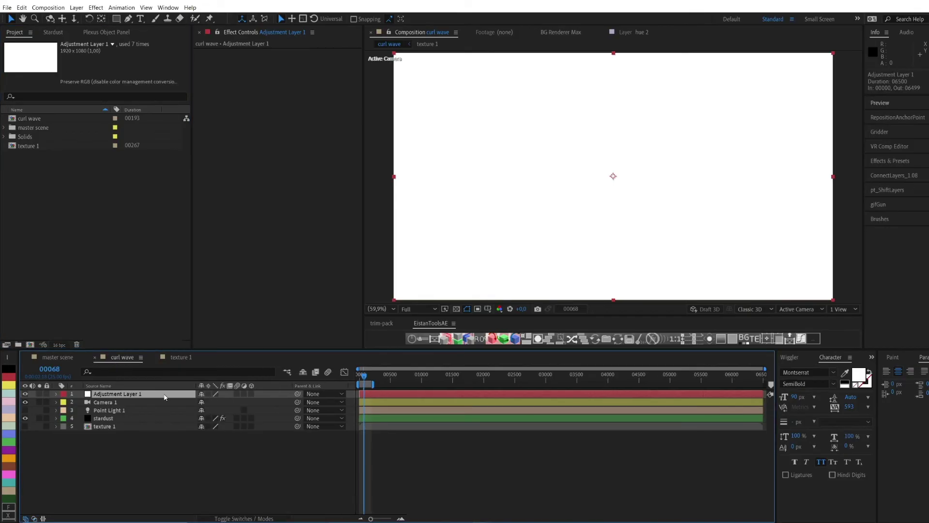
click(245, 395)
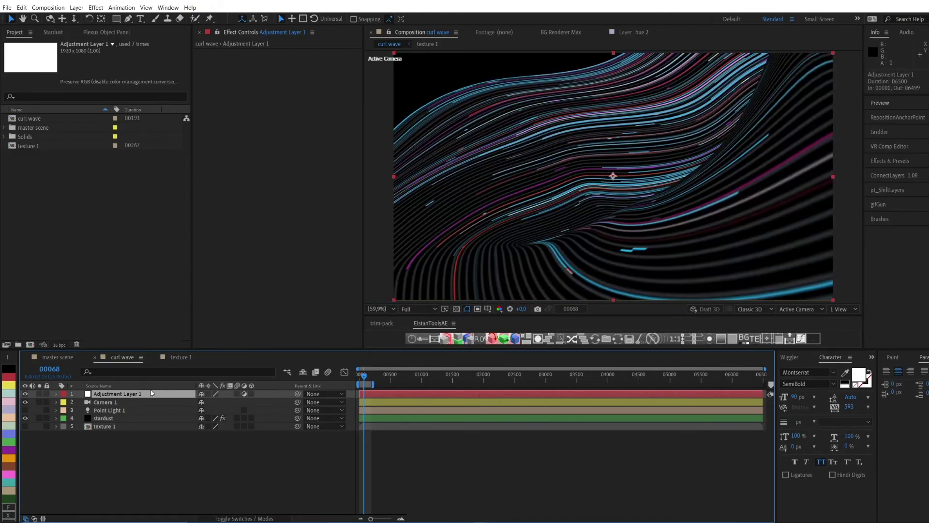
key(Return)
text(glow)
key(Return)
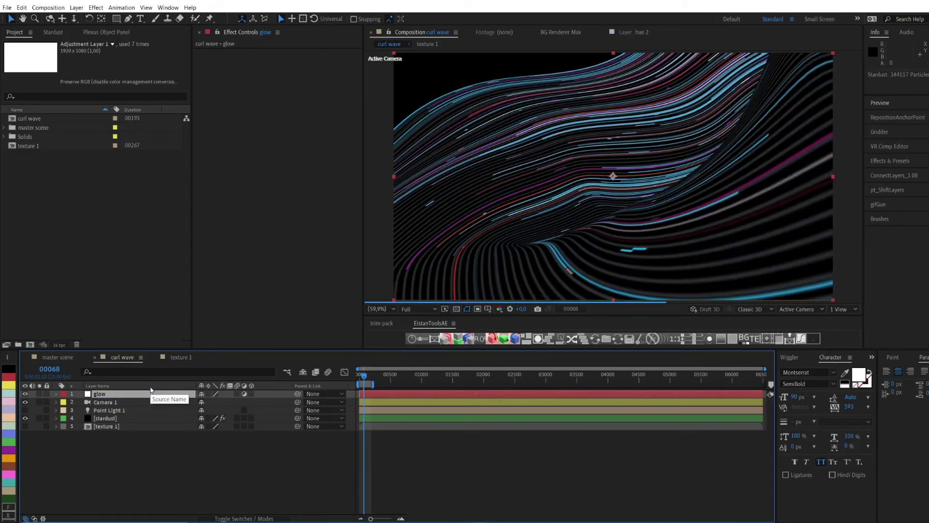
- Apply the Glow effect to the glow adjustment layer
key(c)
key(ctrl+space)
text(glow)
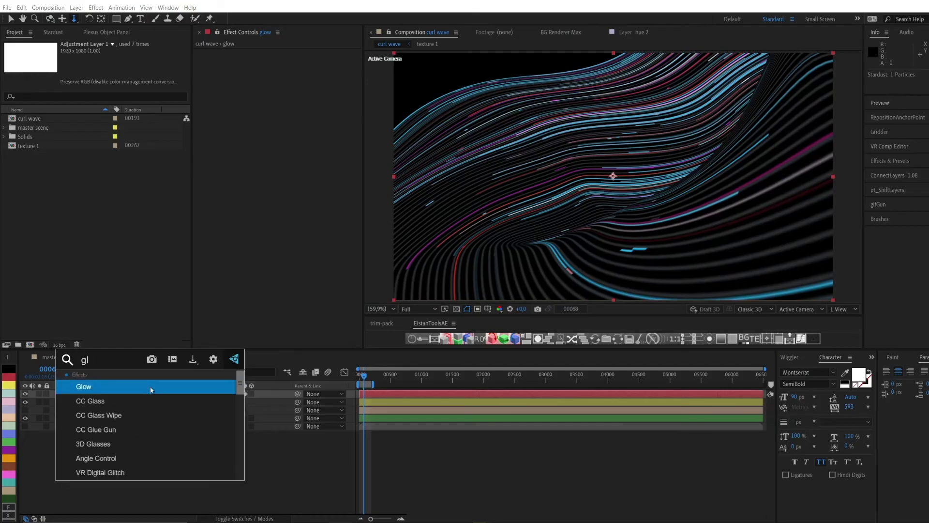
key(Return)
key(v)
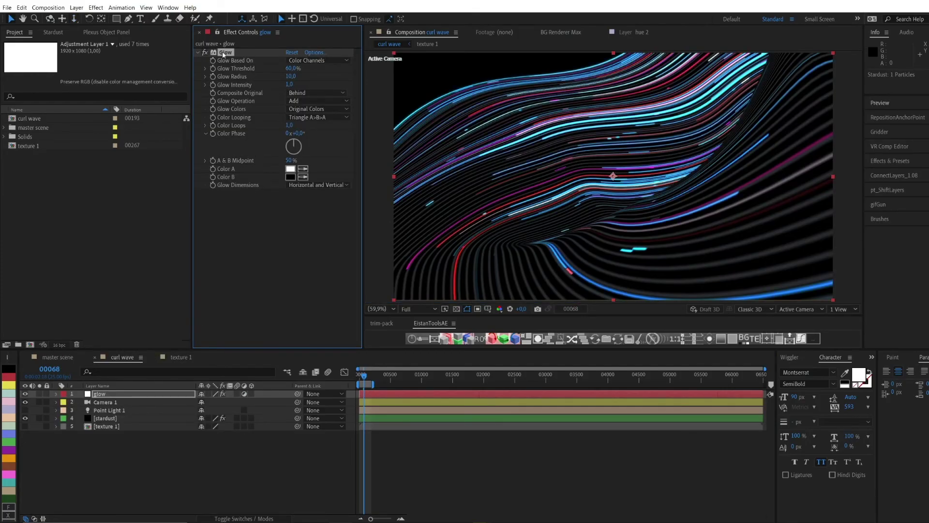
- Duplicate the Glow effect twice, setting the Glow Radius to 88 on the first copy and 182 on the second
key(ctrl+d)
mouse_move(291, 218)
mouse_down()
mouse_move(321, 219)
mouse_move(303, 216)
mouse_up()
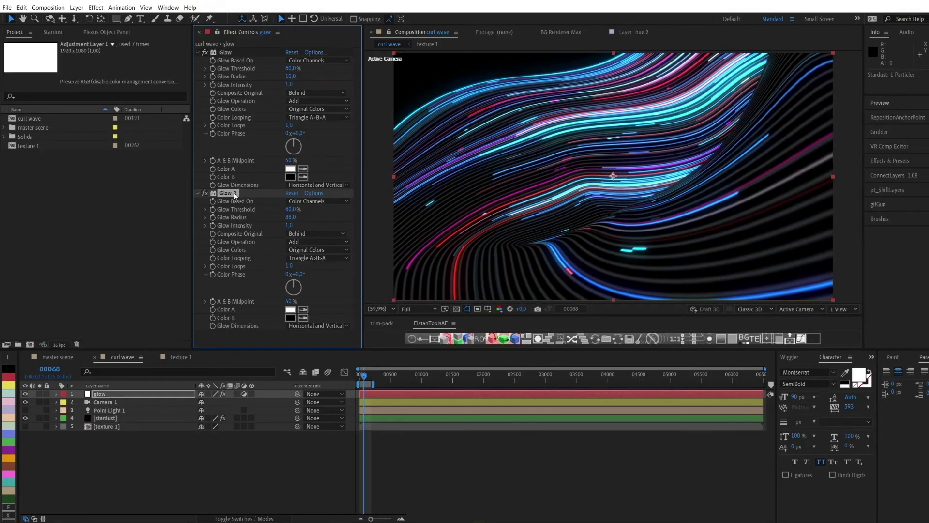
key(ctrl+d)
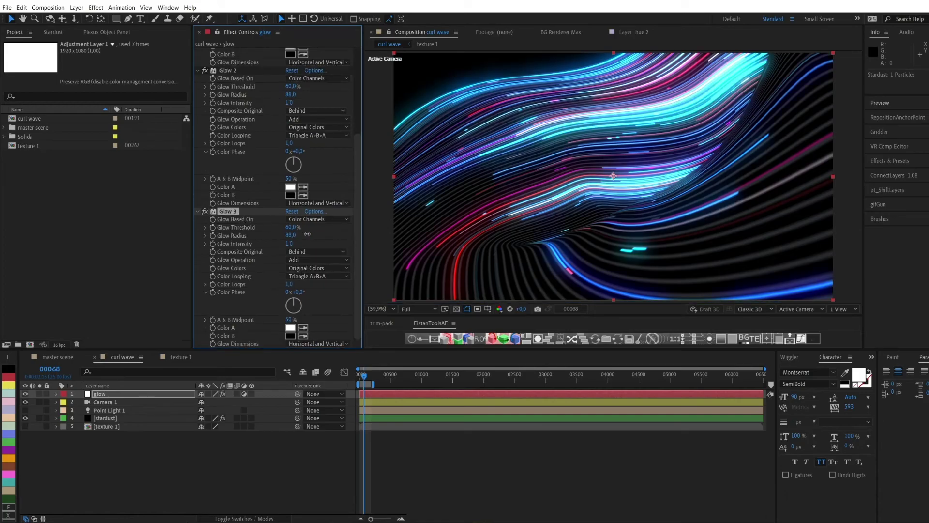
drag(307, 234, 305, 234)
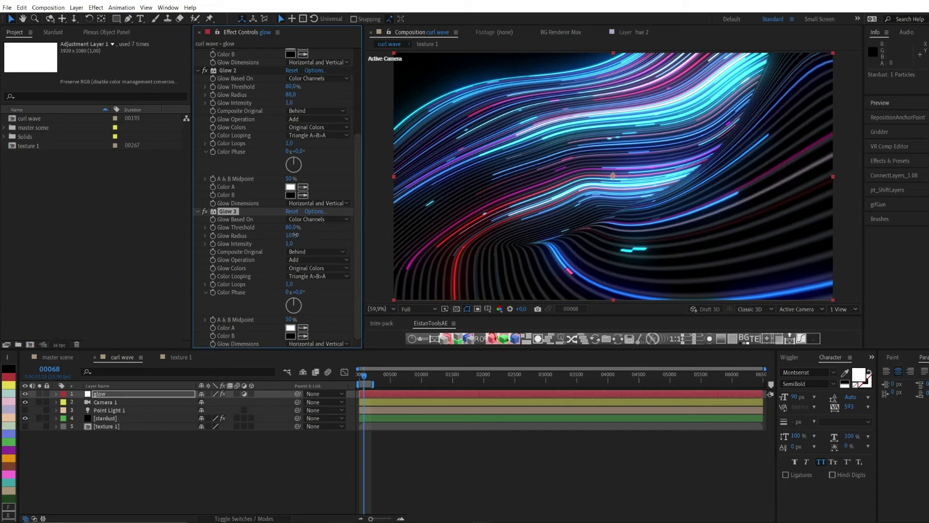
drag(293, 235, 295, 235)
- Duplicate the glow adjustment layer and rename the copy as cc
click(113, 396)
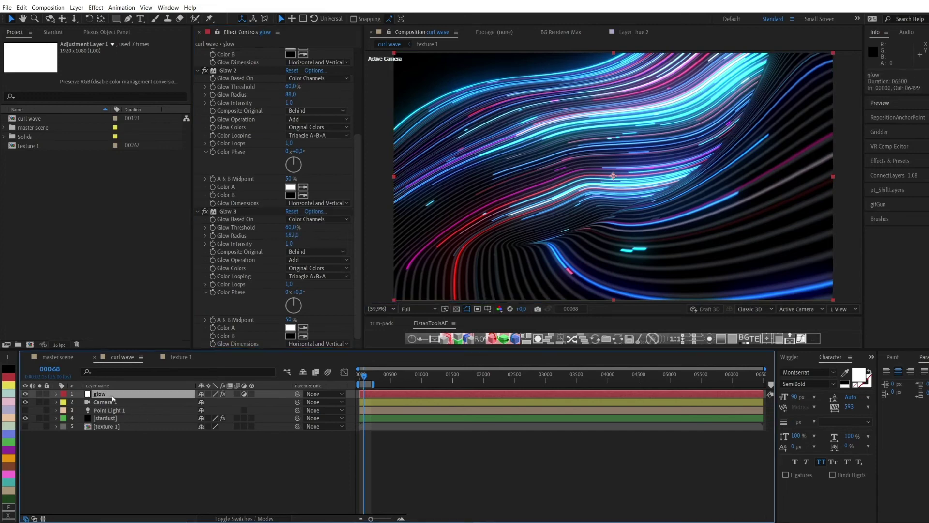
key(ctrl+d)
key(Return)
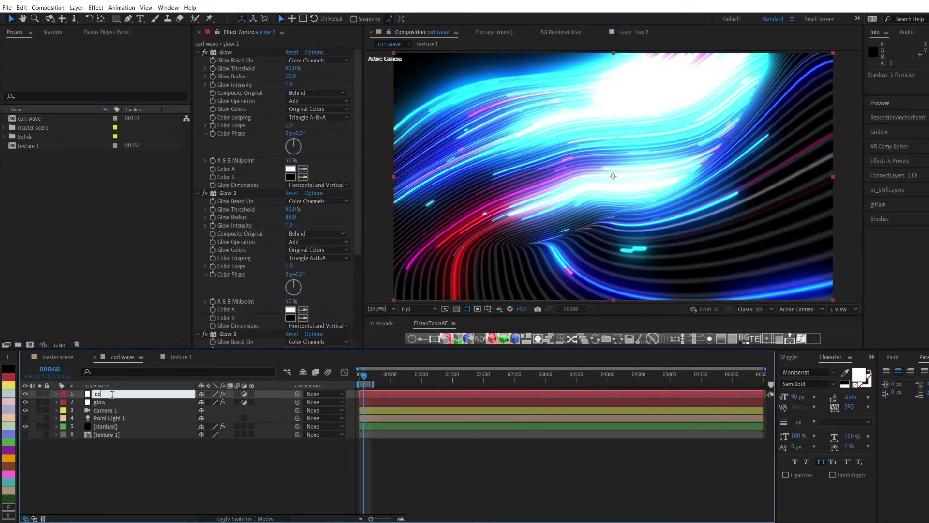
text(cc)
key(Return)
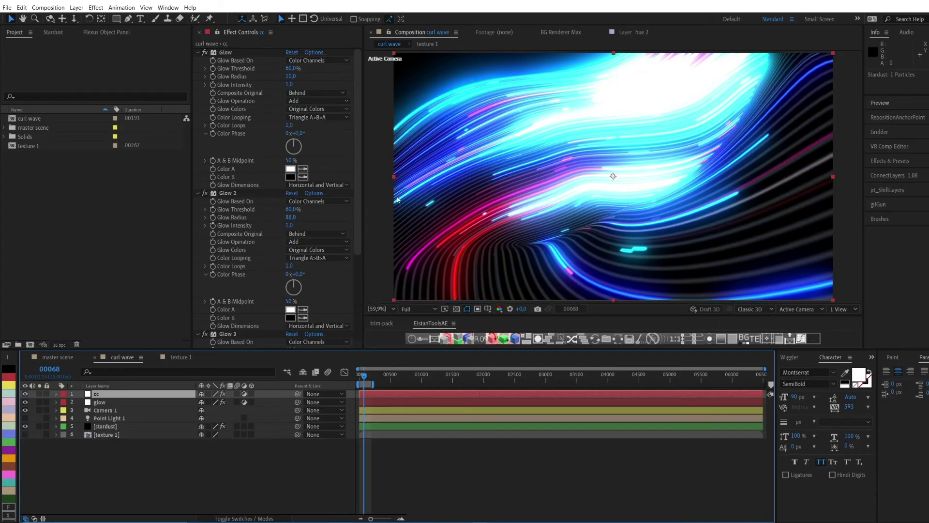
- Delete all the Glow effects from the cc adjustment layer
click(232, 193)
ctrl+click(228, 53)
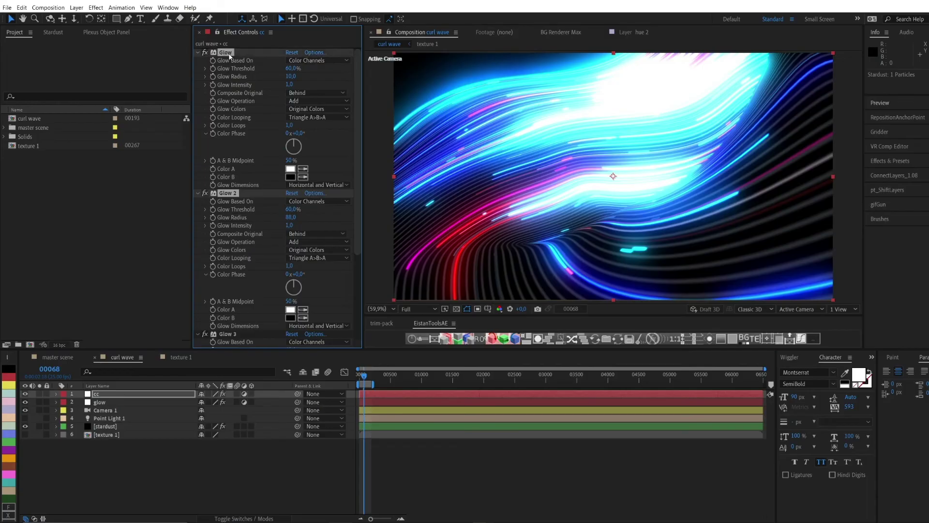
key(Delete)
click(229, 53)
key(Delete)
click(106, 401)
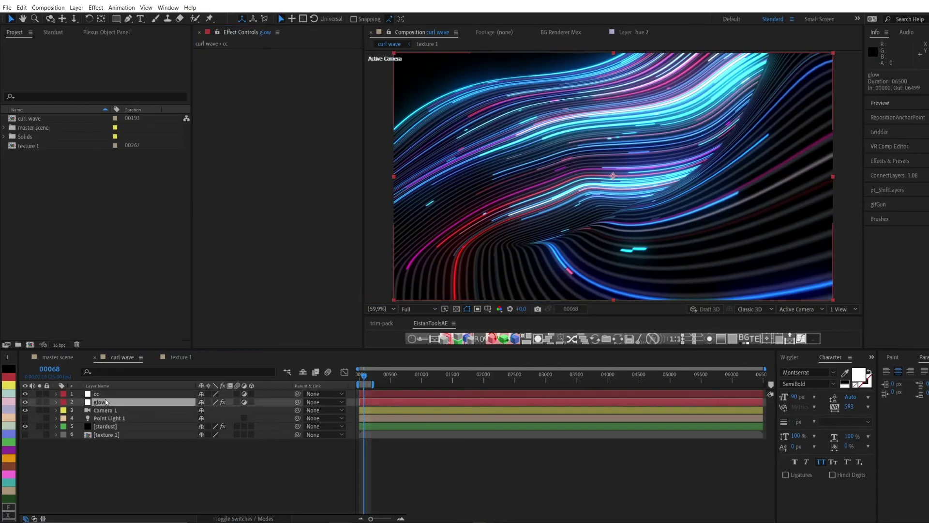
- Apply the Curves effect to the cc layer and shape its RGB curve into a gentle S for more contrast
click(105, 394)
key(ctrl+space)
text(cur)
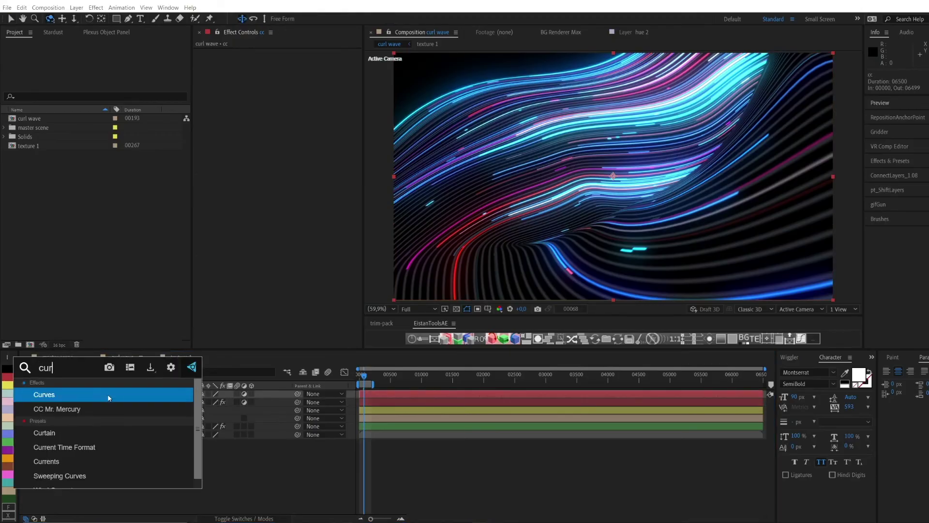
click(108, 395)
drag(236, 186, 237, 193)
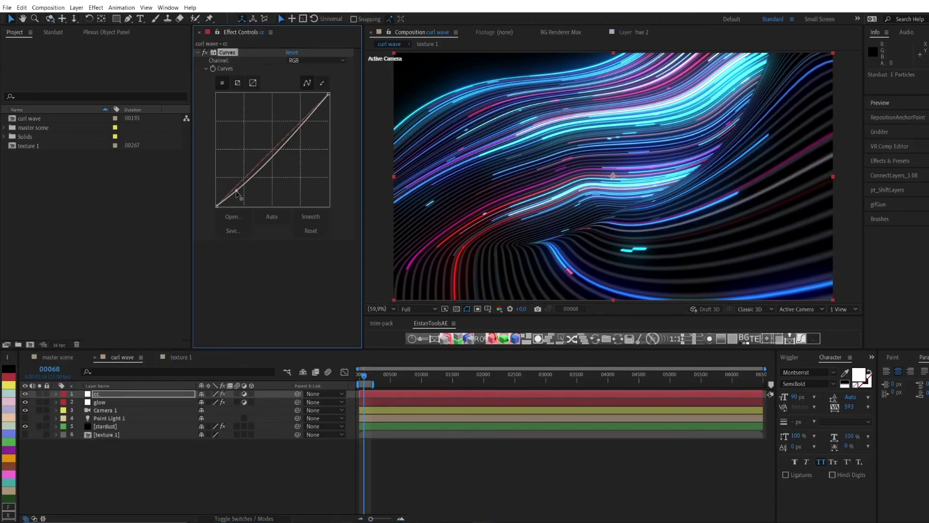
mouse_move(310, 113)
mouse_down()
mouse_move(307, 95)
mouse_move(312, 106)
mouse_up()
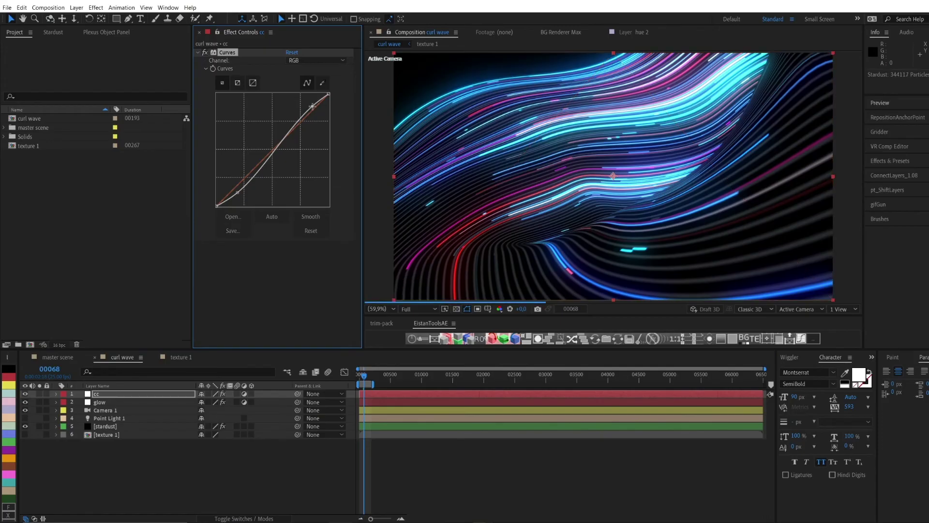
drag(240, 192, 236, 190)
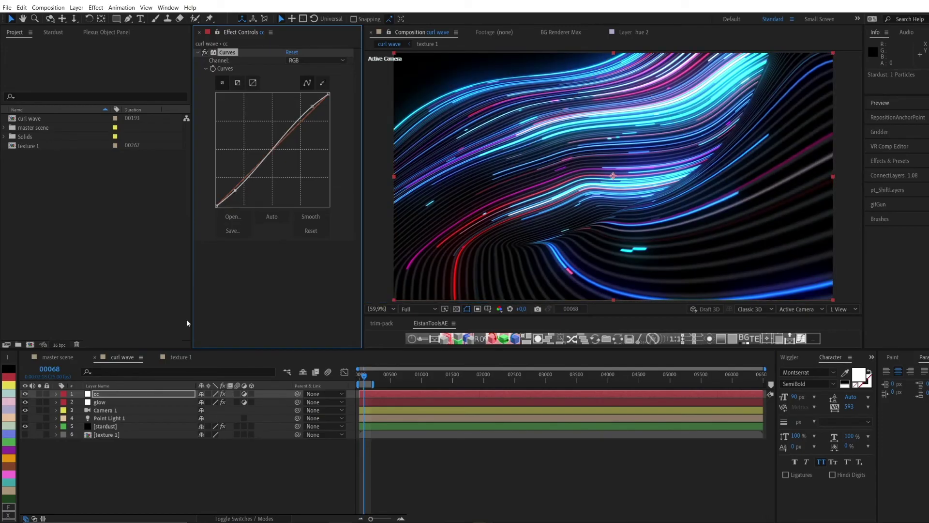
- Duplicate the cc layer, place the copy between glow and Camera 1, and rename it as dof
click(111, 393)
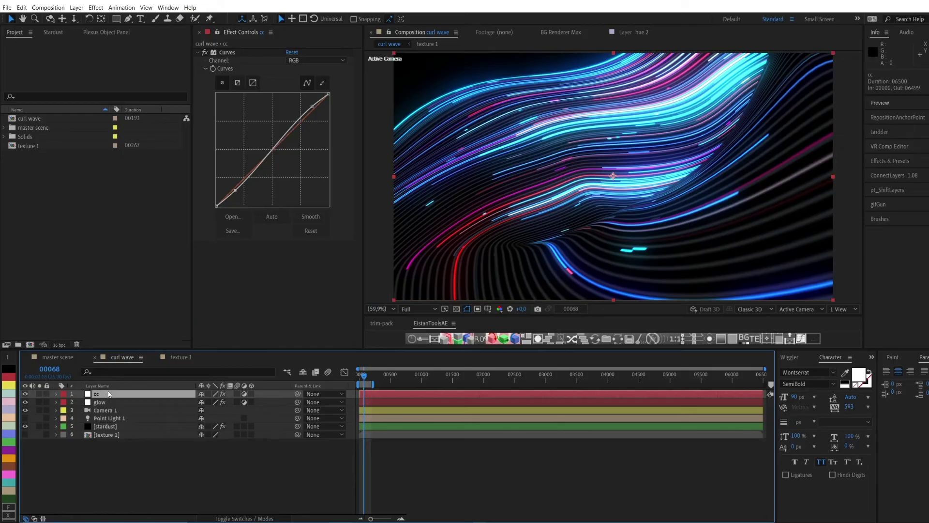
key(ctrl+d)
drag(108, 394, 110, 414)
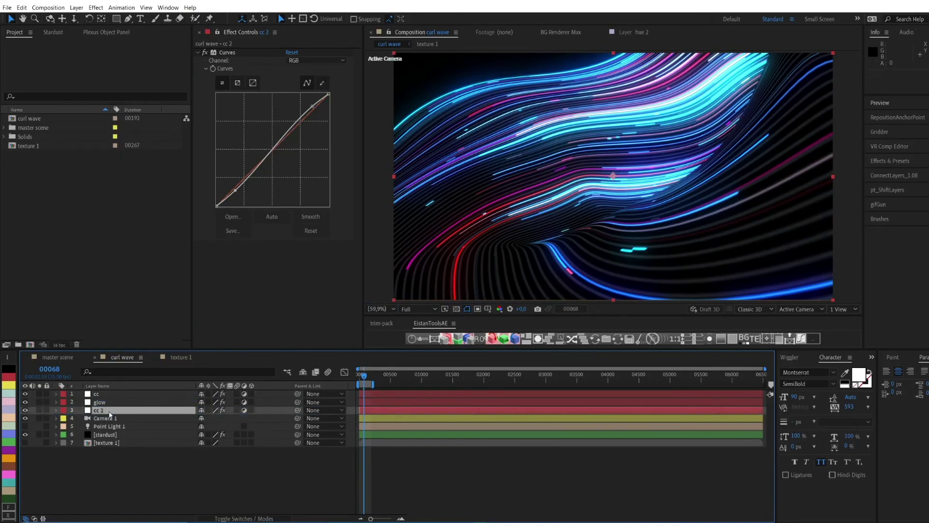
key(Return)
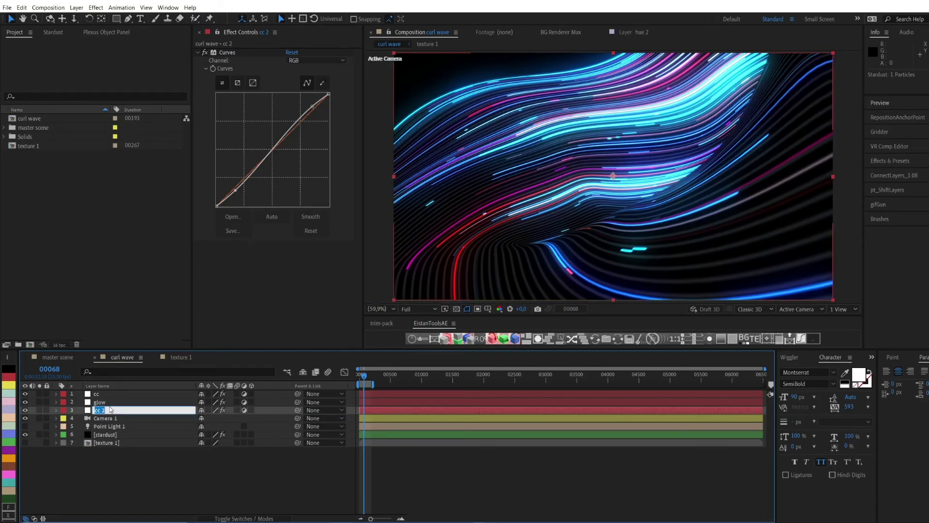
key(Return)
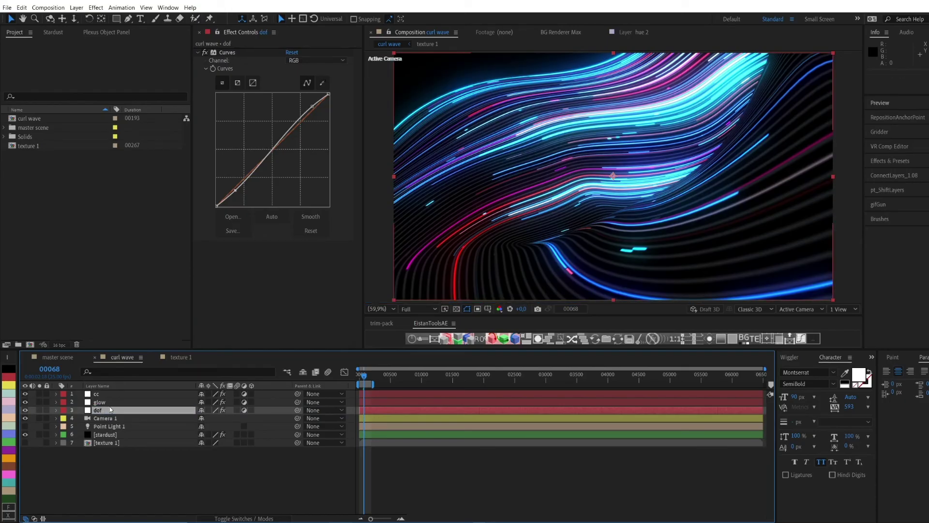
- Replace the Curves effect on the dof layer with Camera Lens Blur
click(225, 52)
key(Delete)
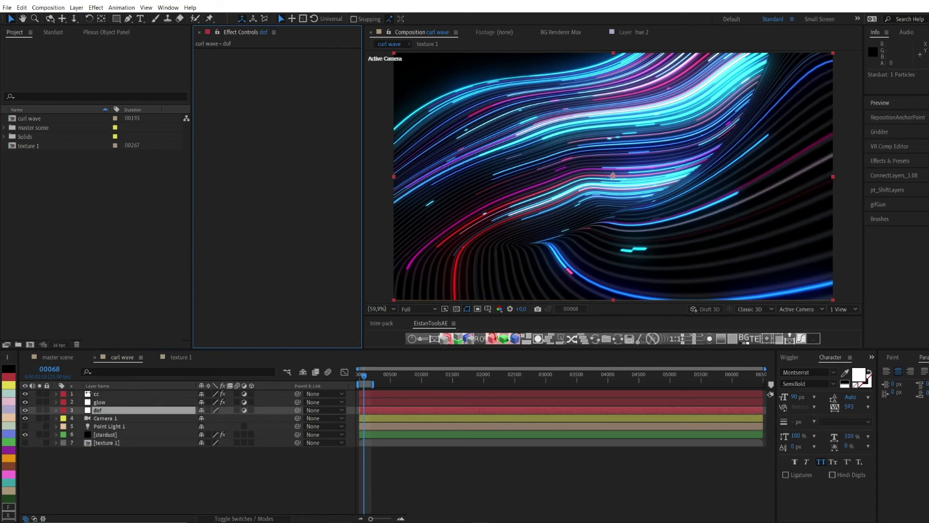
click(98, 411)
key(c)
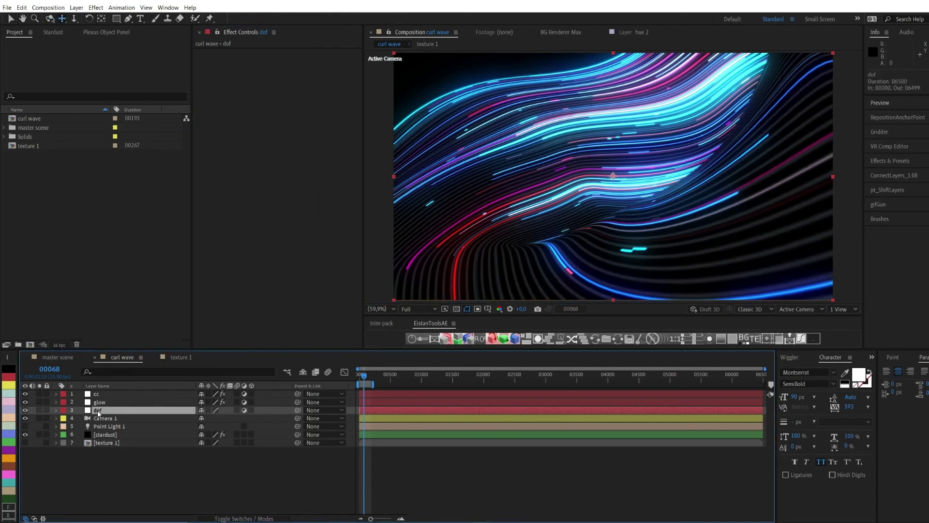
key(ctrl+space)
text(came)
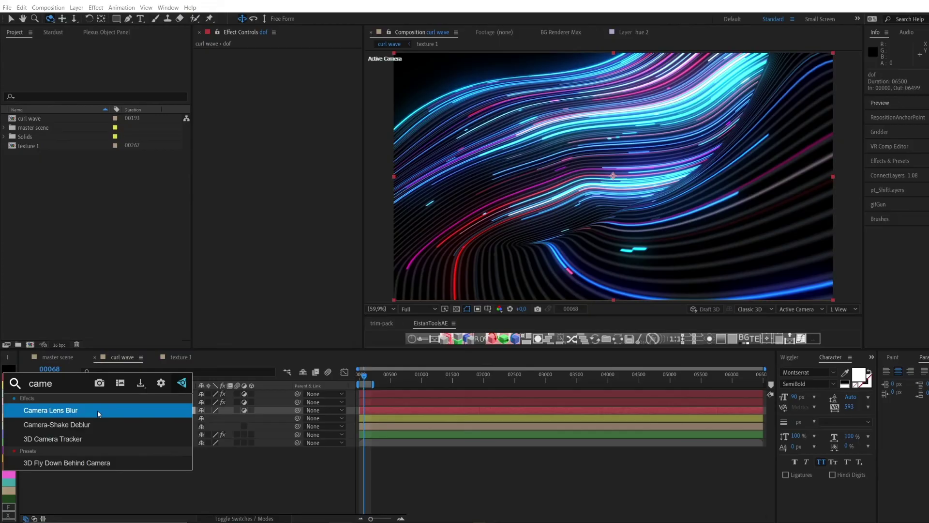
click(97, 410)
key(v)
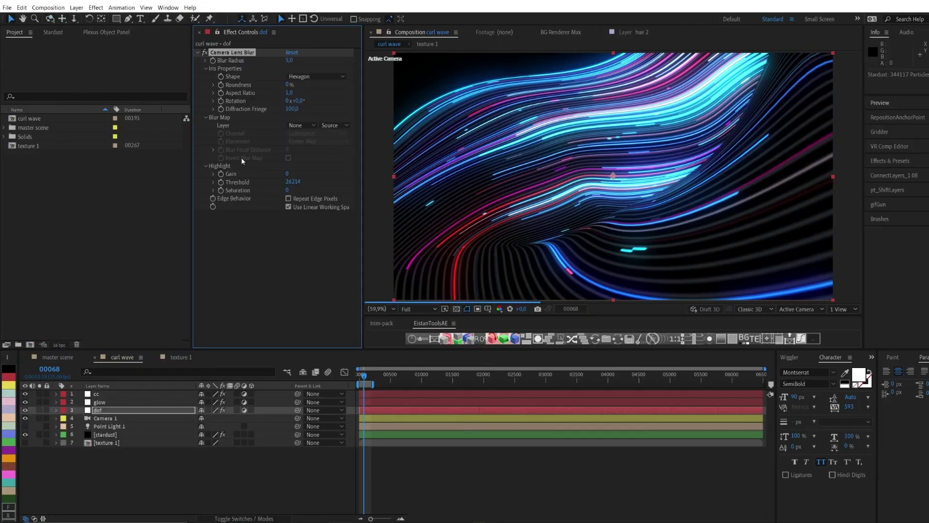
- Try depth of field on Camera 1 with a focus distance of 805 pixels and an aperture of 113.7 pixels
click(104, 418)
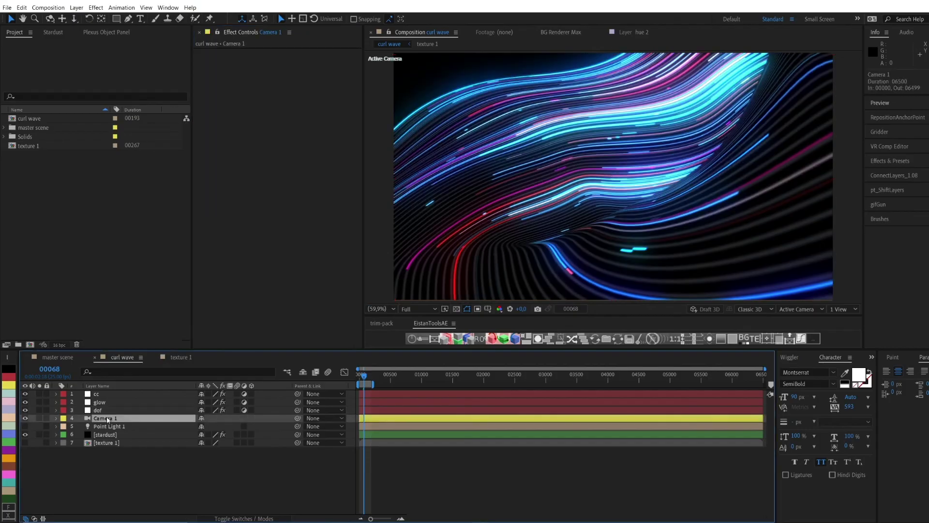
key(a)
key(a)
click(202, 443)
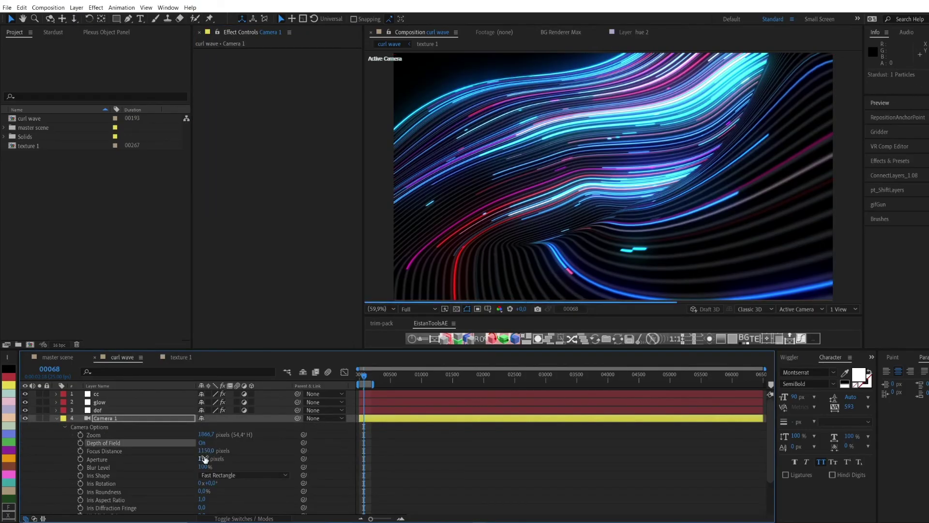
key(Escape)
key(F11)
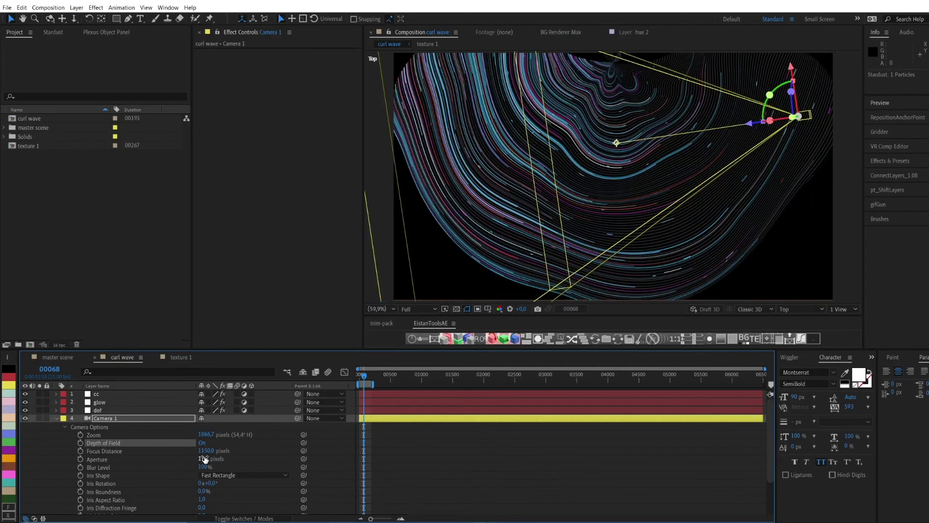
drag(205, 452, 43, 455)
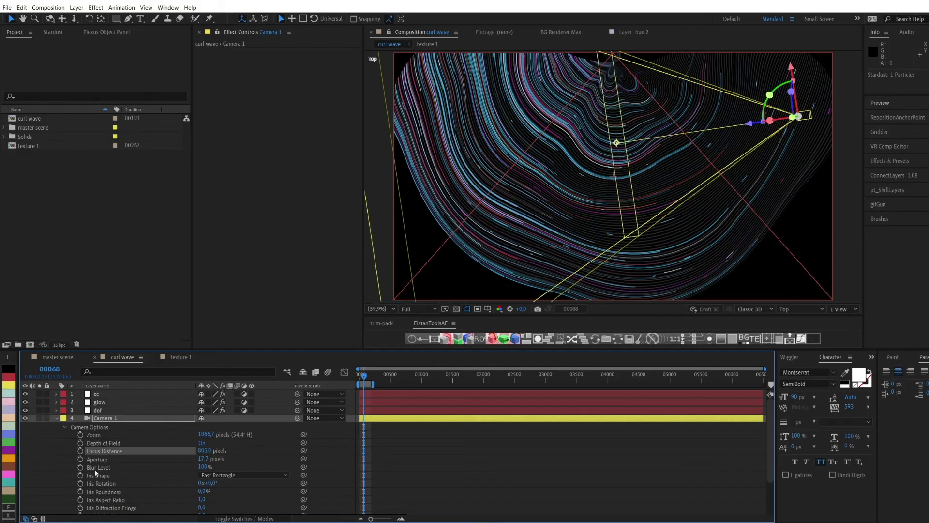
key(F12)
mouse_move(203, 459)
mouse_down()
mouse_move(263, 451)
mouse_move(208, 457)
mouse_up()
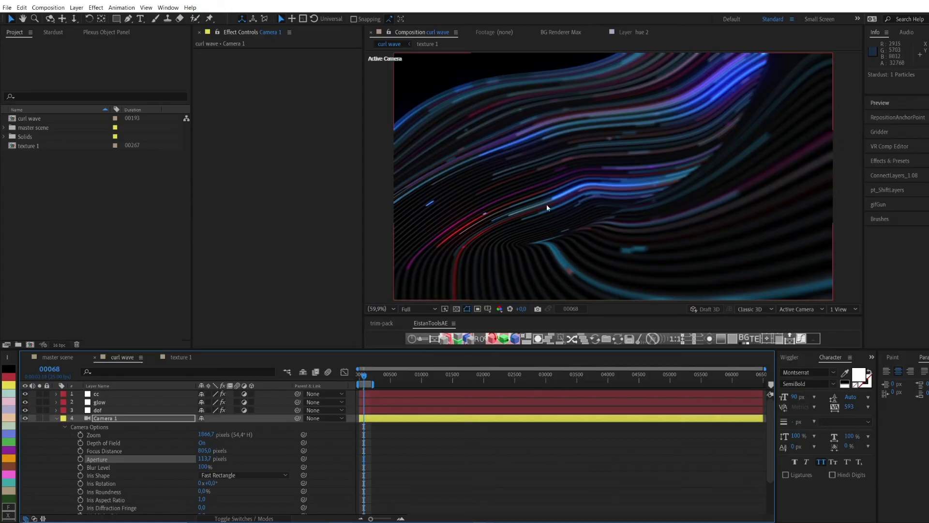
- Create a new 1920 x 1080 composition named dof 1 for the blur map
click(97, 411)
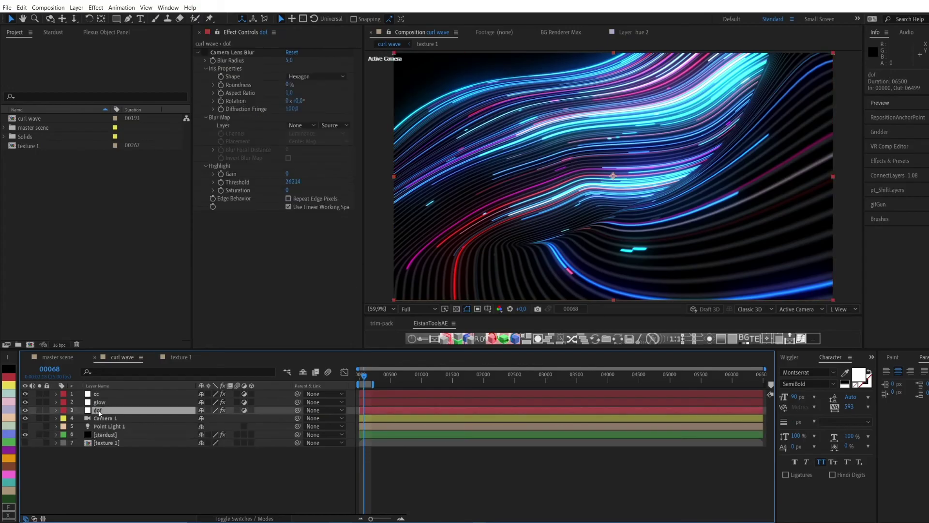
right_click(31, 176)
click(44, 183)
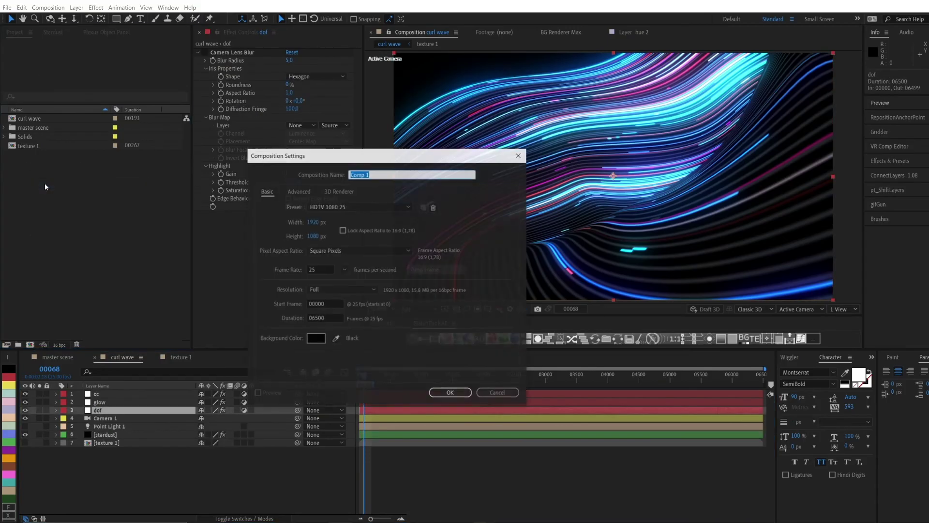
text(dof 1)
key(Return)
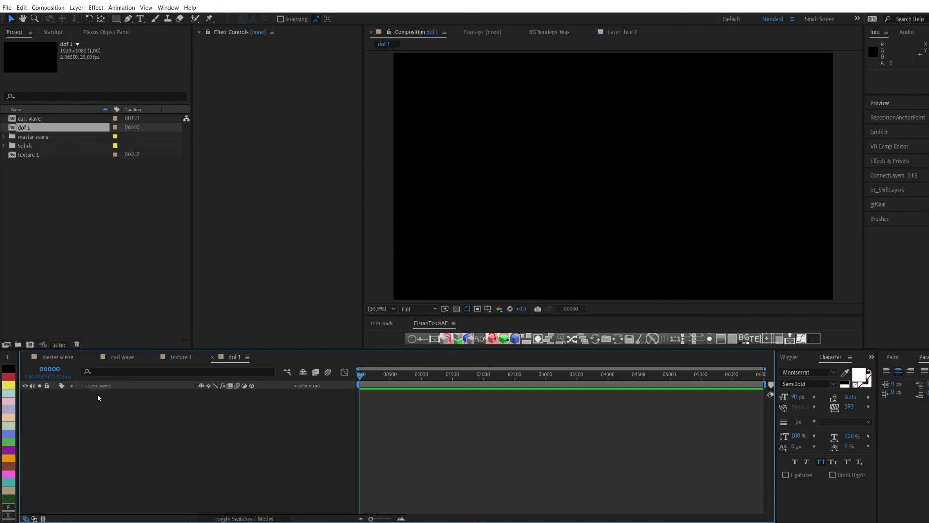
- Add the black dof solid from the project's Solids folder to the dof 1 composition
click(4, 146)
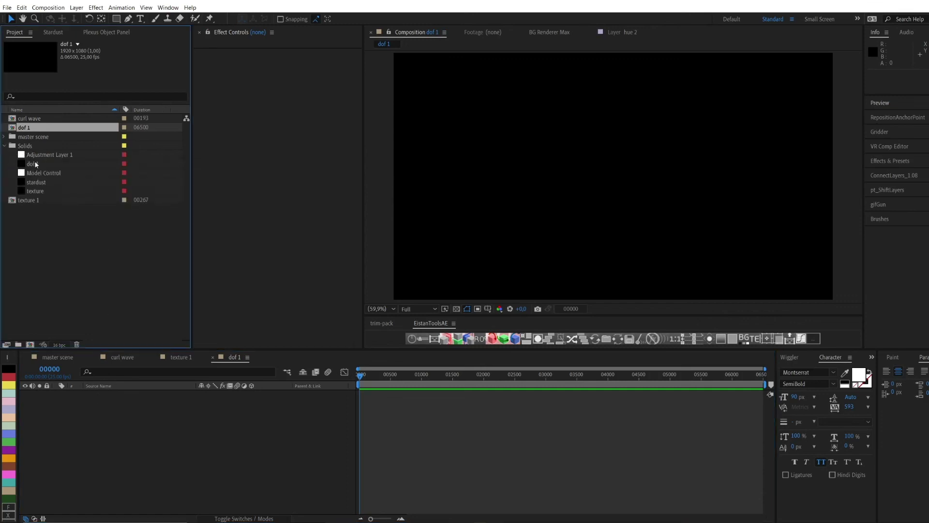
drag(32, 163, 87, 426)
click(5, 145)
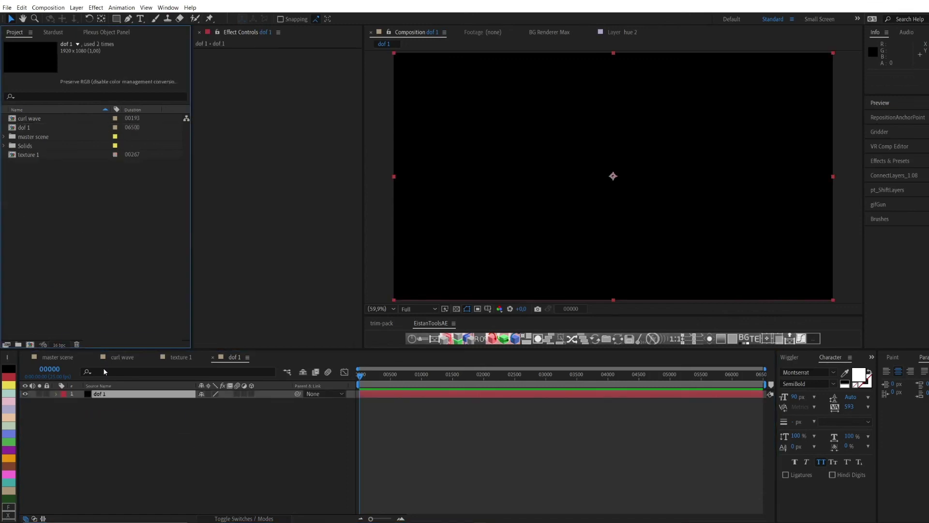
- Apply Gradient Ramp to the dof 1 solid and swap its colors so it runs from white to black
click(130, 398)
key(ctrl+space)
text(r)
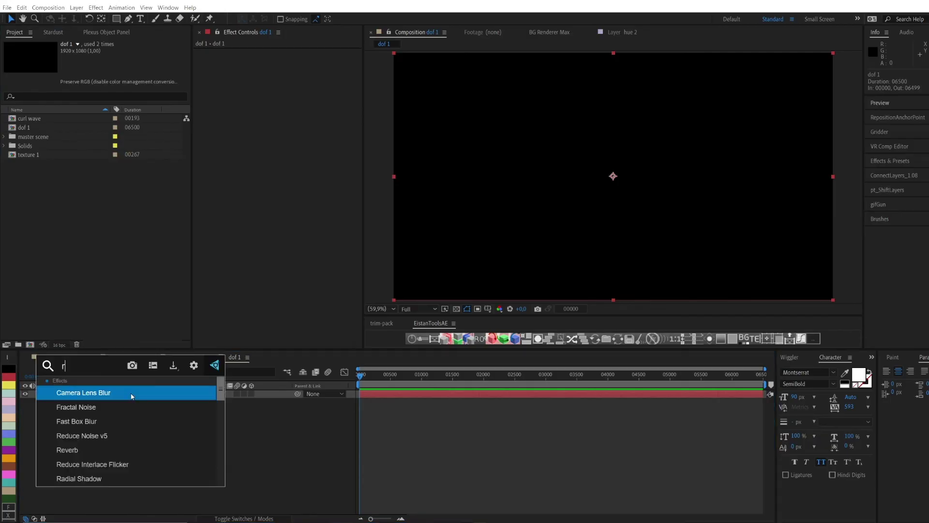
text(amp)
key(Return)
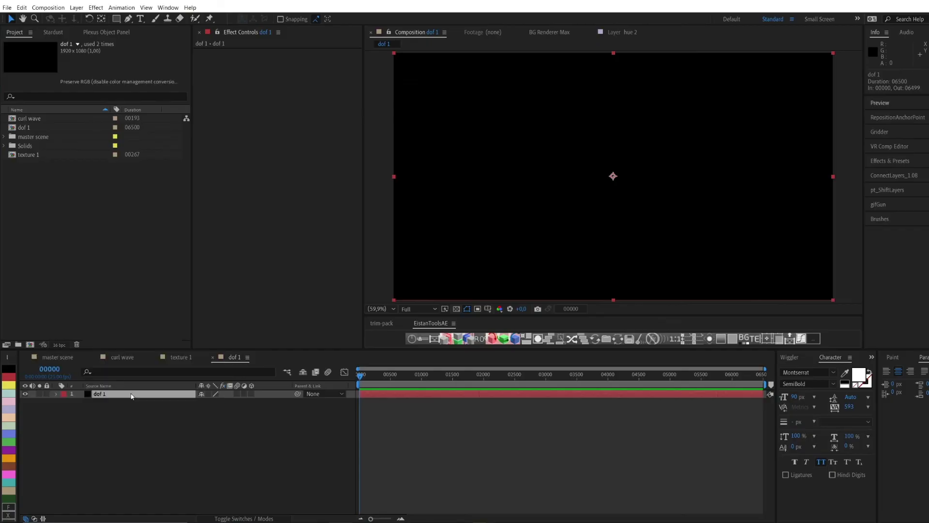
click(334, 117)
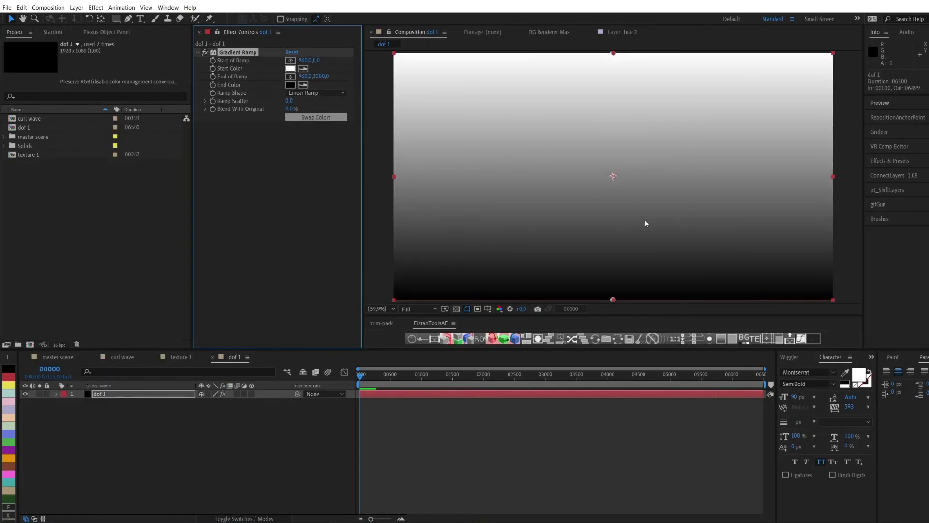
- Move the ramp's end point to about 960, 512.5 and its start point above the frame to about 960, -352.2
drag(611, 300, 613, 181)
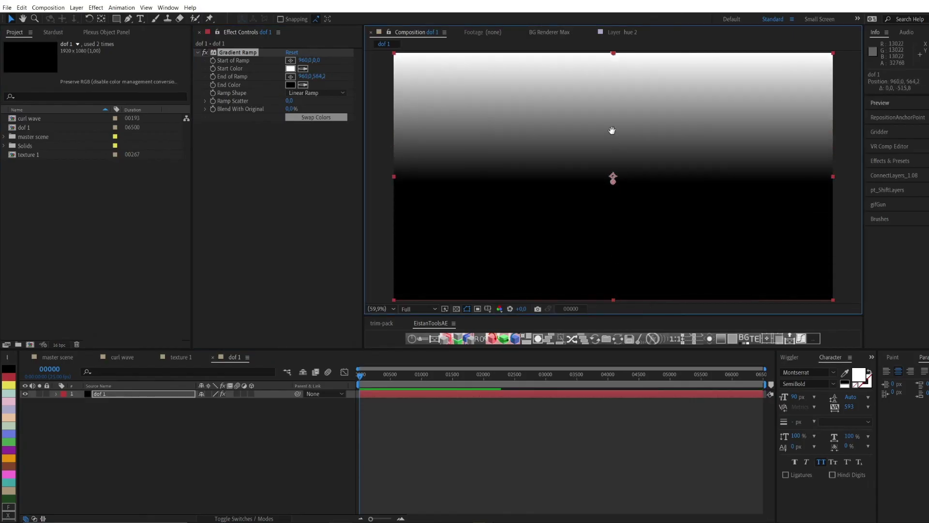
drag(617, 82, 616, 62)
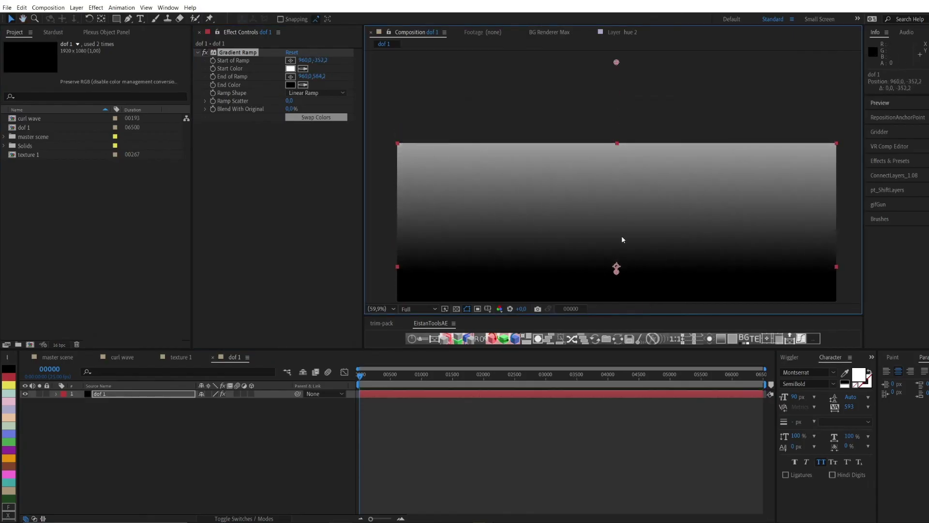
drag(619, 275, 617, 262)
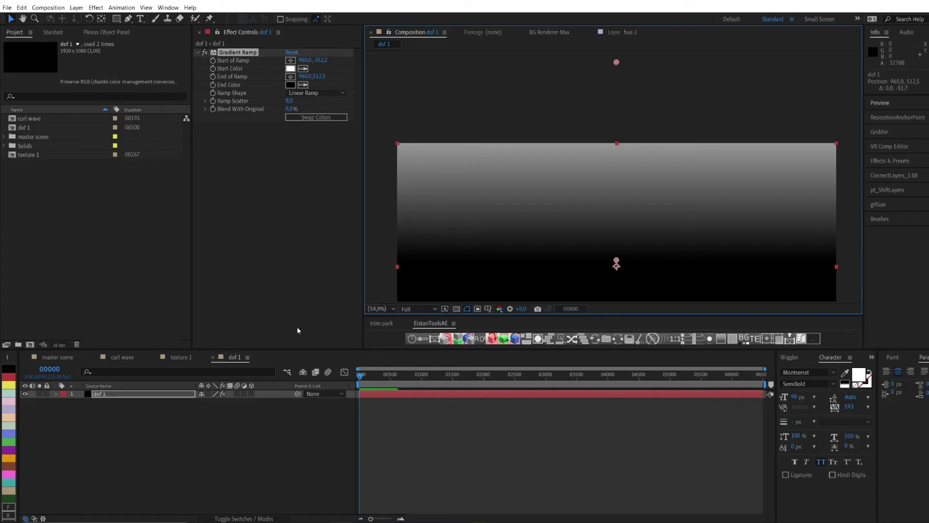
- Add the dof 1 composition to the curl wave composition below the texture 1 layer
click(123, 356)
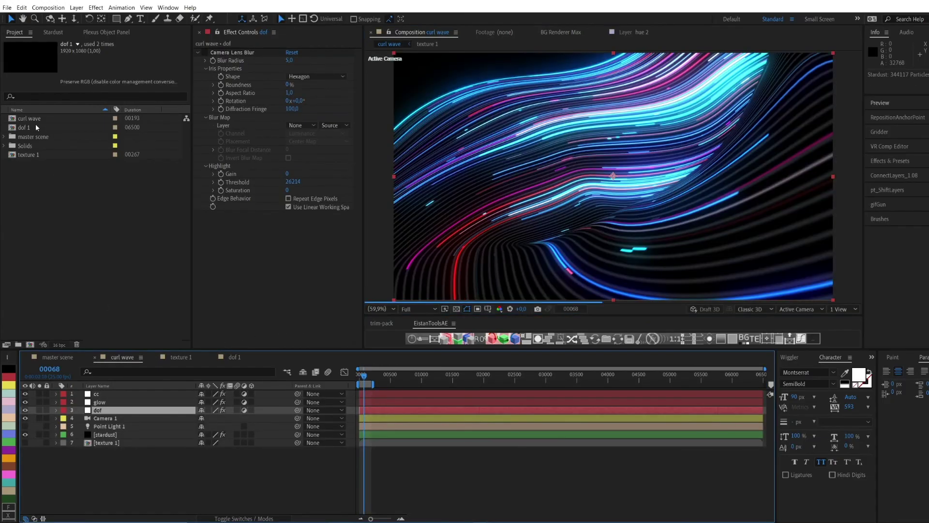
drag(36, 125, 43, 455)
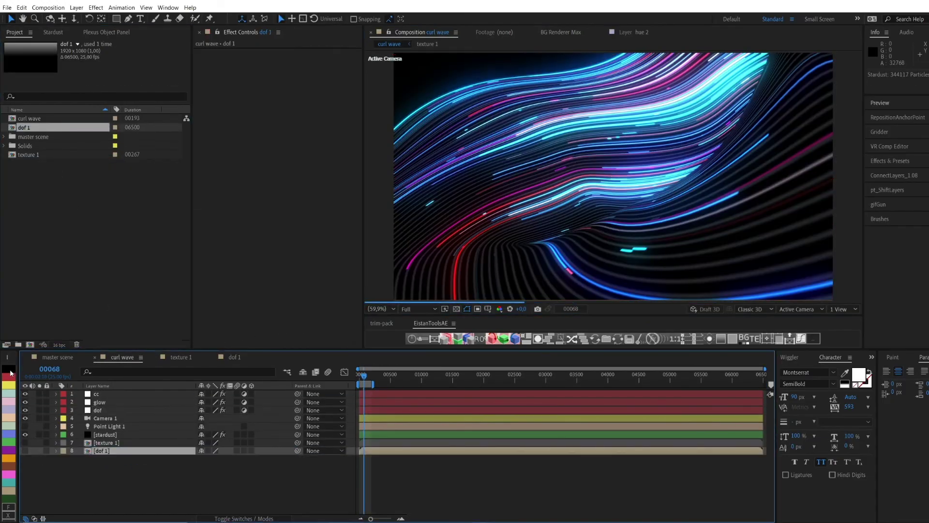
- Turn on Camera Lens Blur for the dof adjustment layer and set its Blur Radius to 25
click(99, 410)
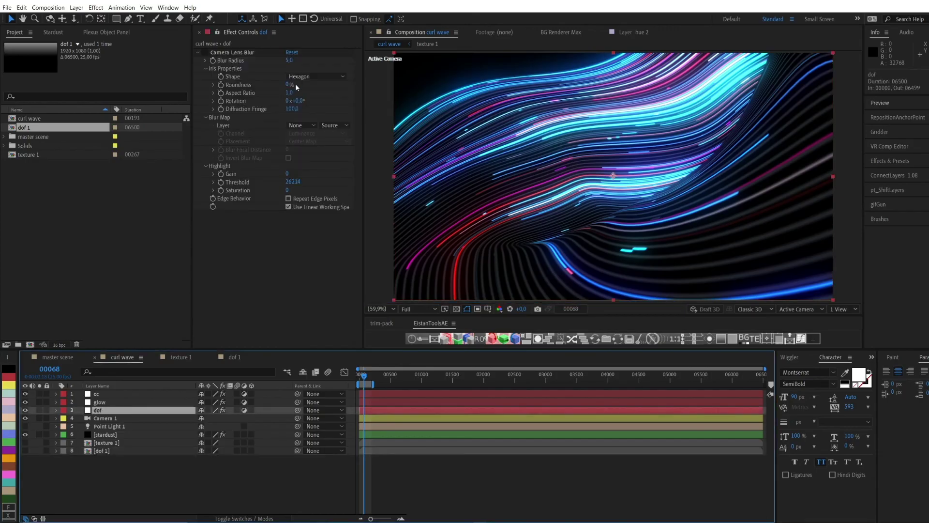
click(206, 52)
click(292, 61)
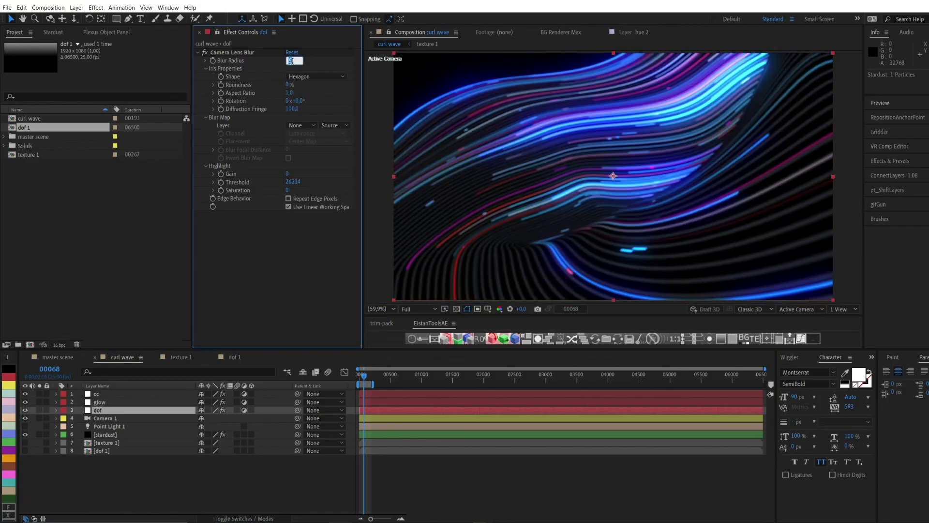
key(Return)
- Use the dof 1 layer as the Camera Lens Blur's blur map and set Diffraction Fringe to 500
click(301, 125)
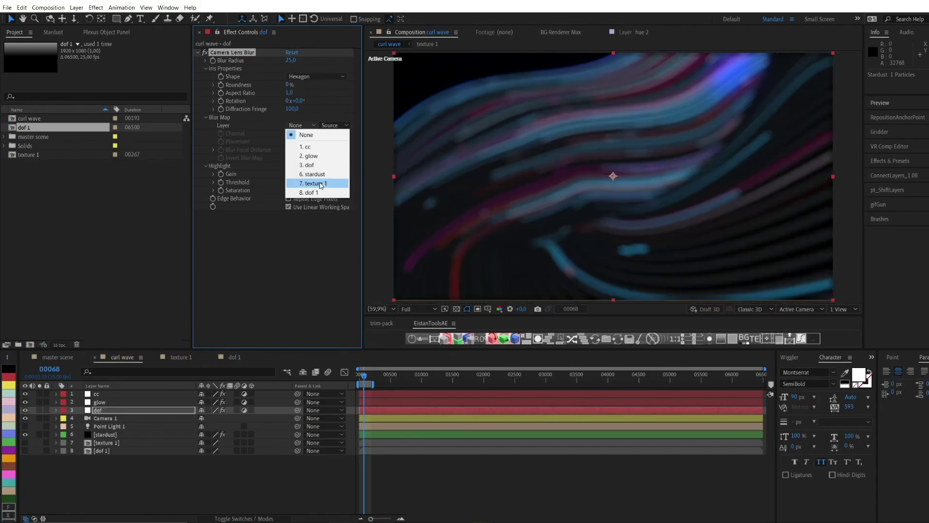
click(323, 193)
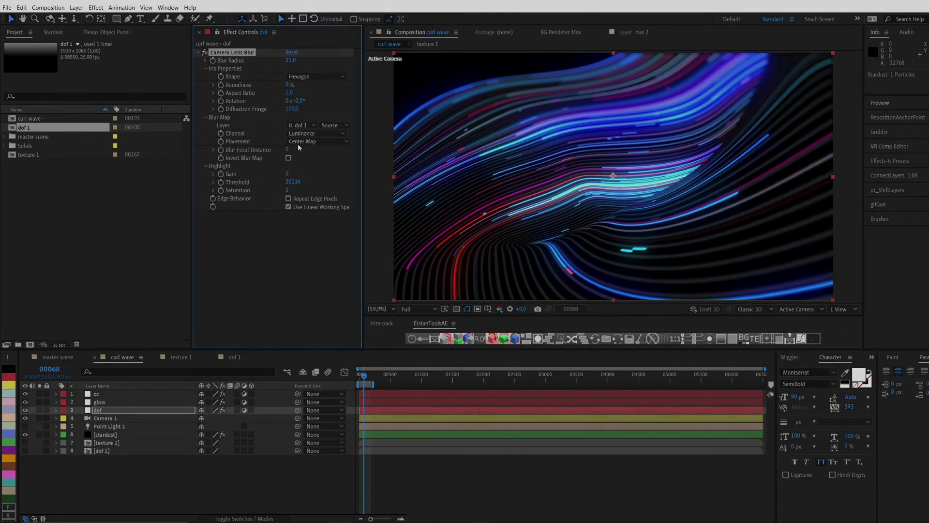
click(293, 109)
text(500)
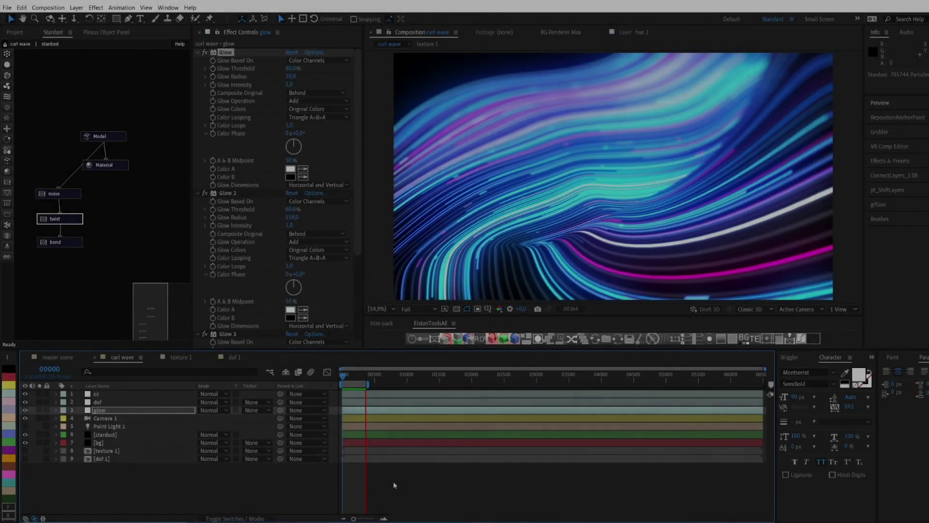
- Preview the curl wave composition's animation from the first frame
key(space)
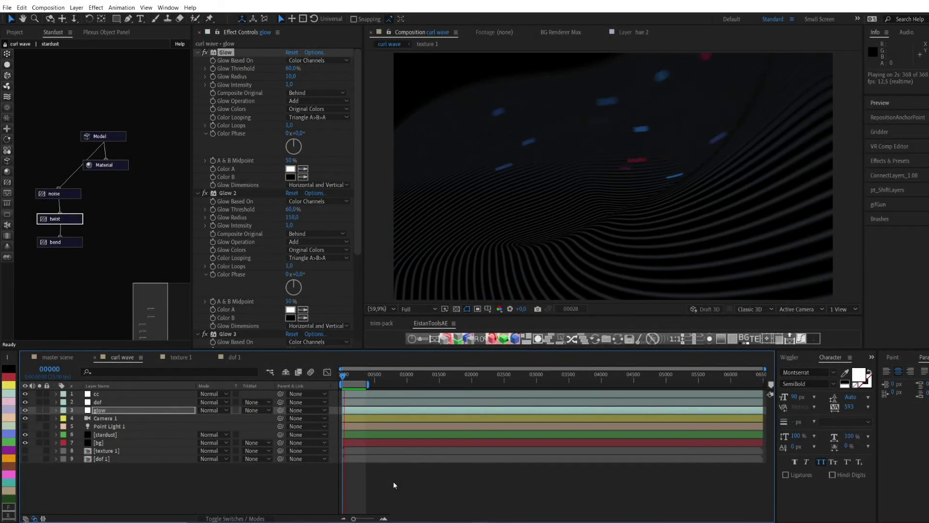